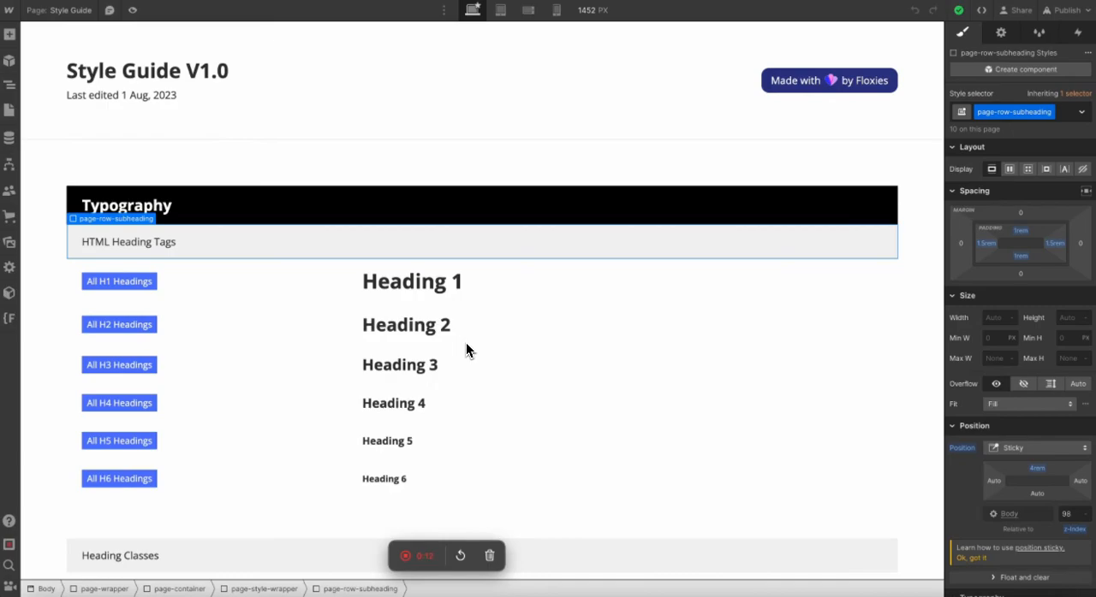
Look through the style guide's typography, colour and button sections to see how each is laid out.
{"action": "left_click", "coordinate": [304, 313]}
{"action": "scroll", "coordinate": [303, 307], "scroll_direction": "down", "scroll_amount": 15}
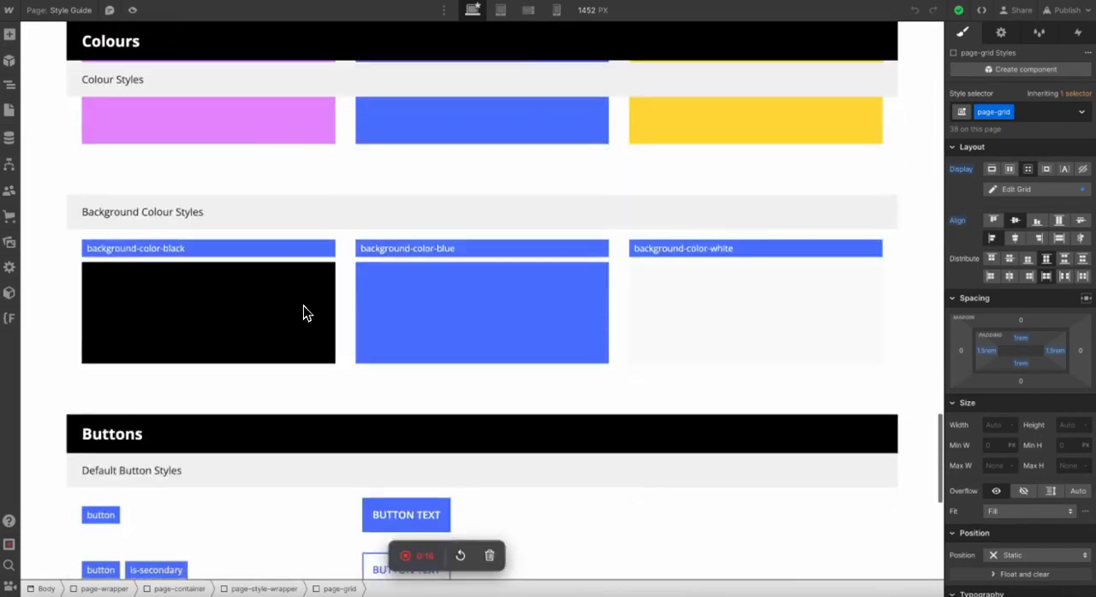
{"action": "scroll", "coordinate": [303, 312], "scroll_direction": "down", "scroll_amount": 5}
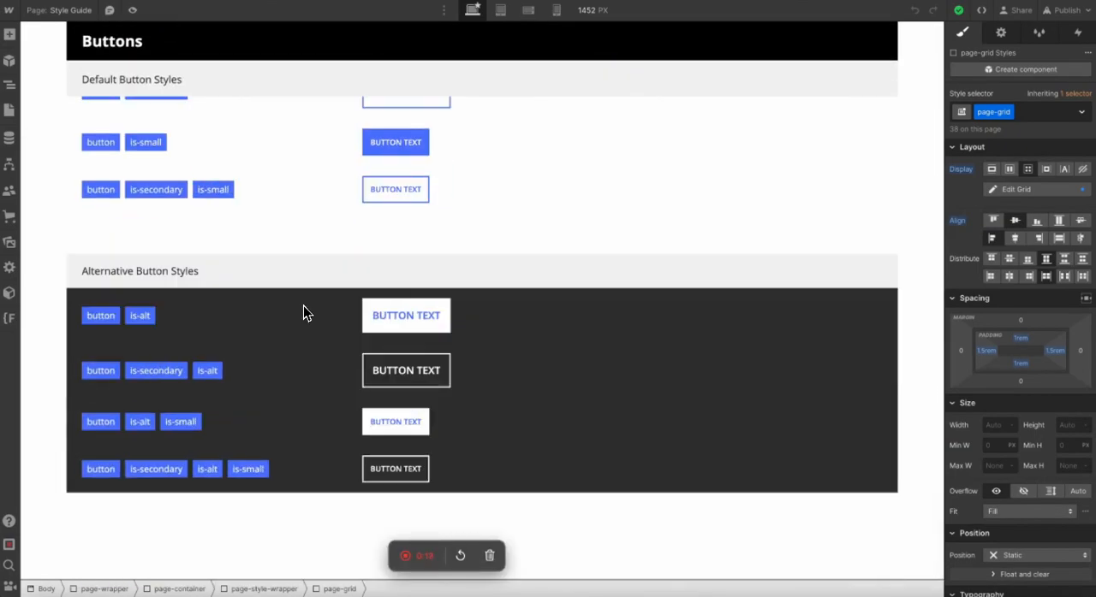
{"action": "scroll", "coordinate": [303, 313], "scroll_direction": "up", "scroll_amount": 12}
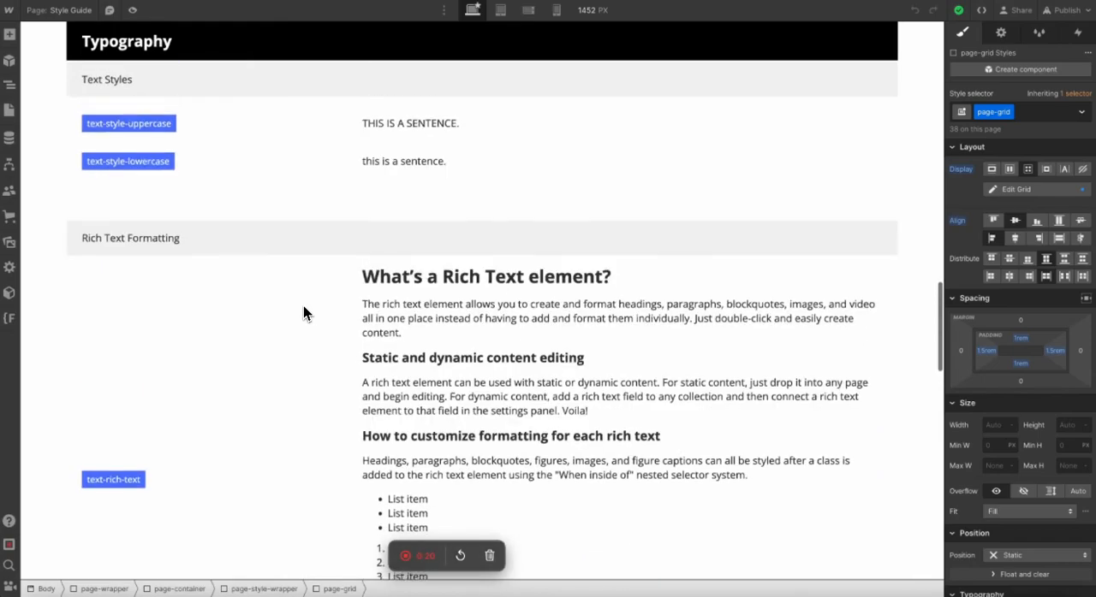
{"action": "scroll", "coordinate": [303, 312], "scroll_direction": "up", "scroll_amount": 8}
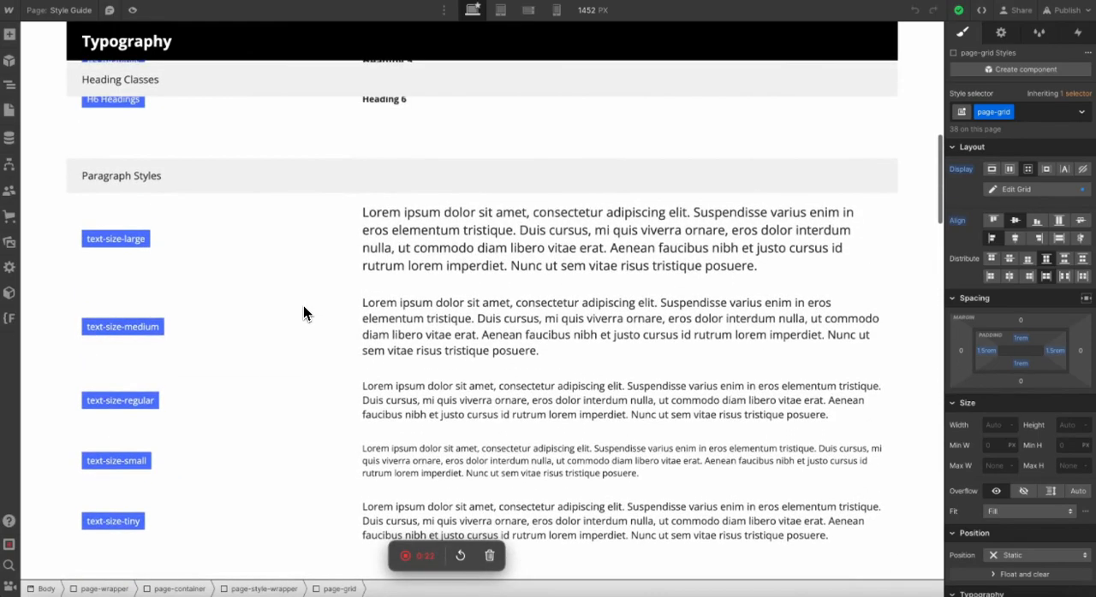
{"action": "scroll", "coordinate": [303, 314], "scroll_direction": "up", "scroll_amount": 5}
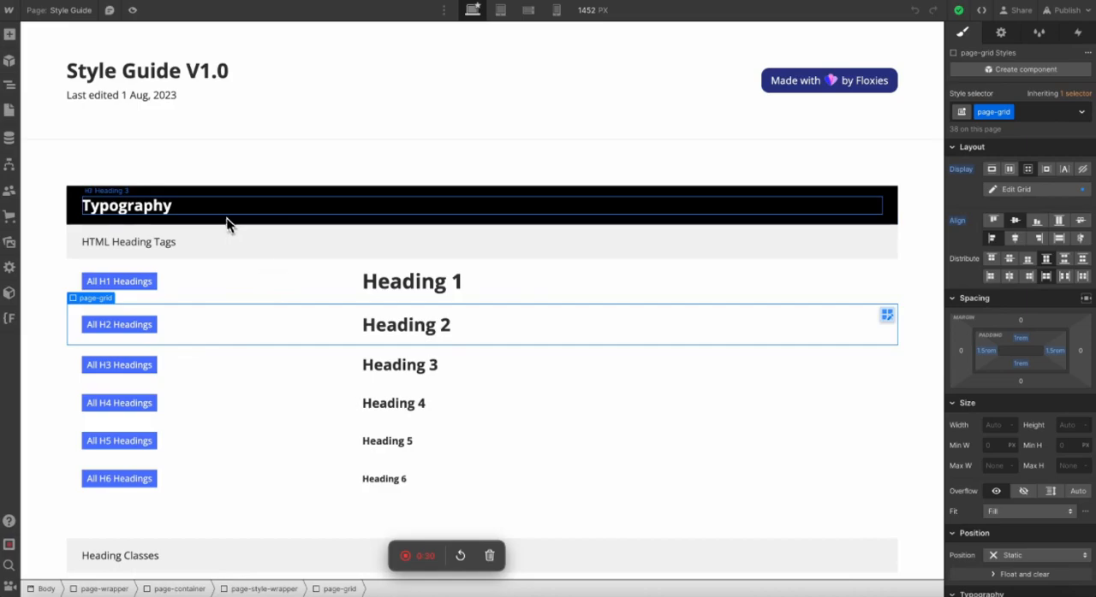
{"action": "scroll", "coordinate": [72, 369], "scroll_direction": "down", "scroll_amount": 1}
{"action": "scroll", "coordinate": [72, 364], "scroll_direction": "down", "scroll_amount": 10}
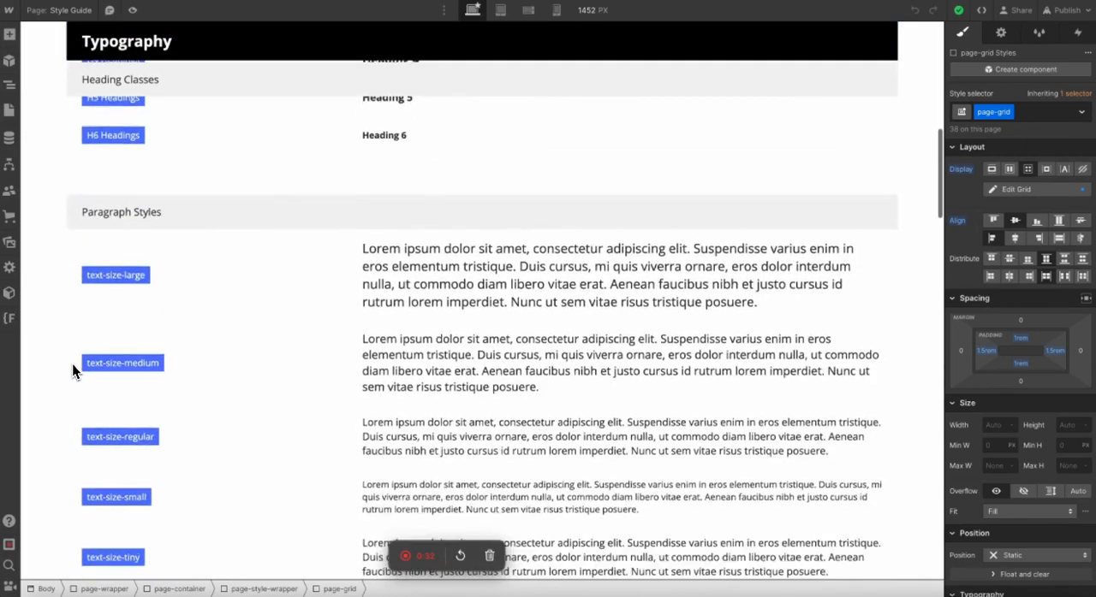
{"action": "scroll", "coordinate": [73, 370], "scroll_direction": "down", "scroll_amount": 12}
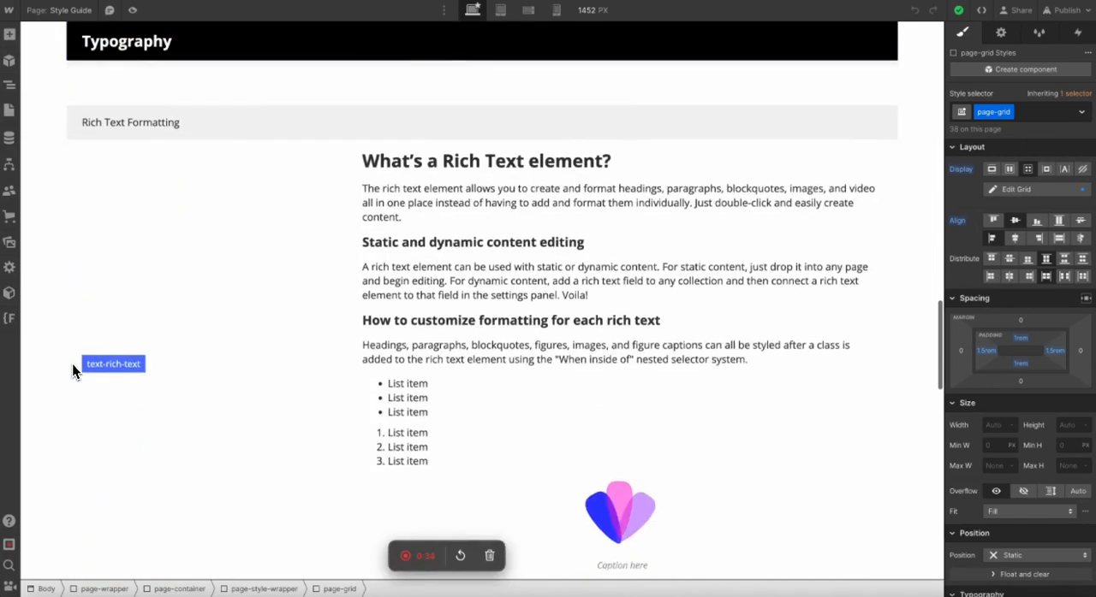
{"action": "scroll", "coordinate": [73, 370], "scroll_direction": "down", "scroll_amount": 12}
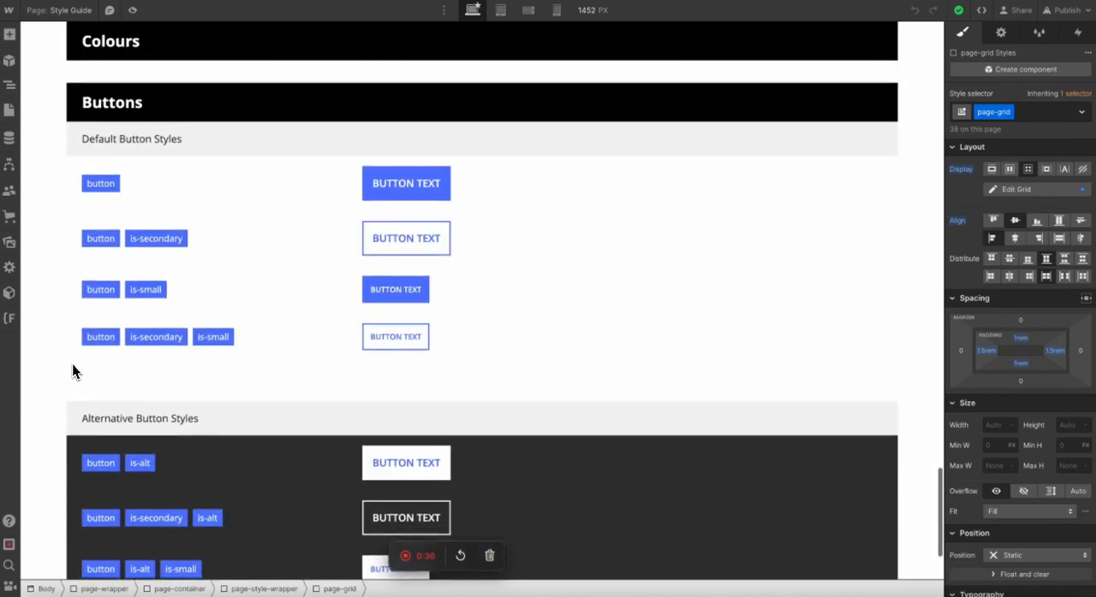
{"action": "scroll", "coordinate": [72, 370], "scroll_direction": "up", "scroll_amount": 2}
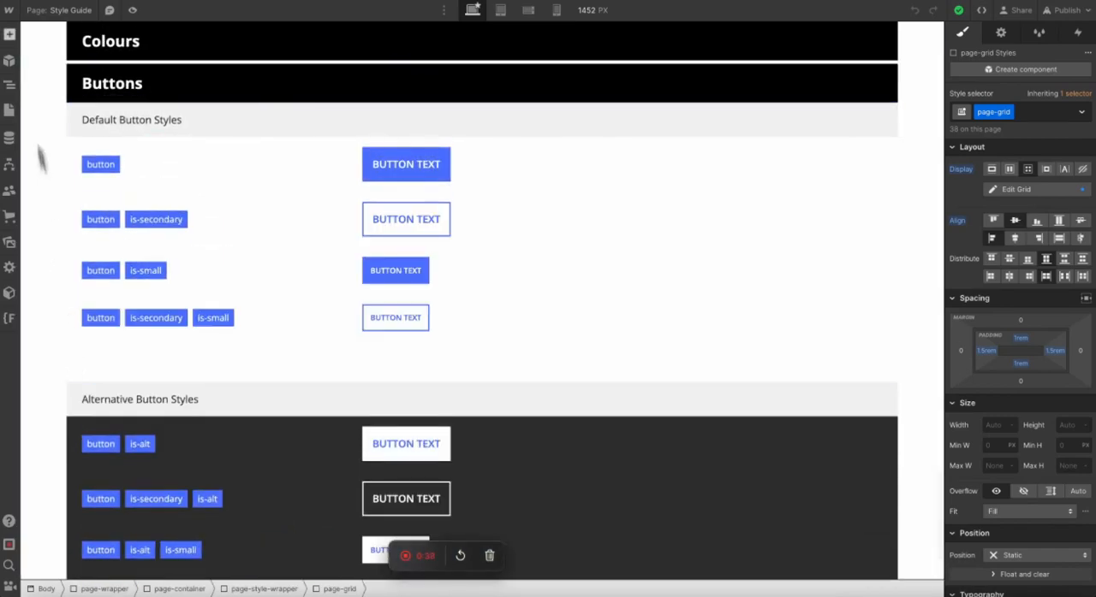
Examine the element structure of the Typography container, collapsing its expanded style wrappers and checking its page-row and wrappers against the page.
{"action": "left_click", "coordinate": [11, 88]}
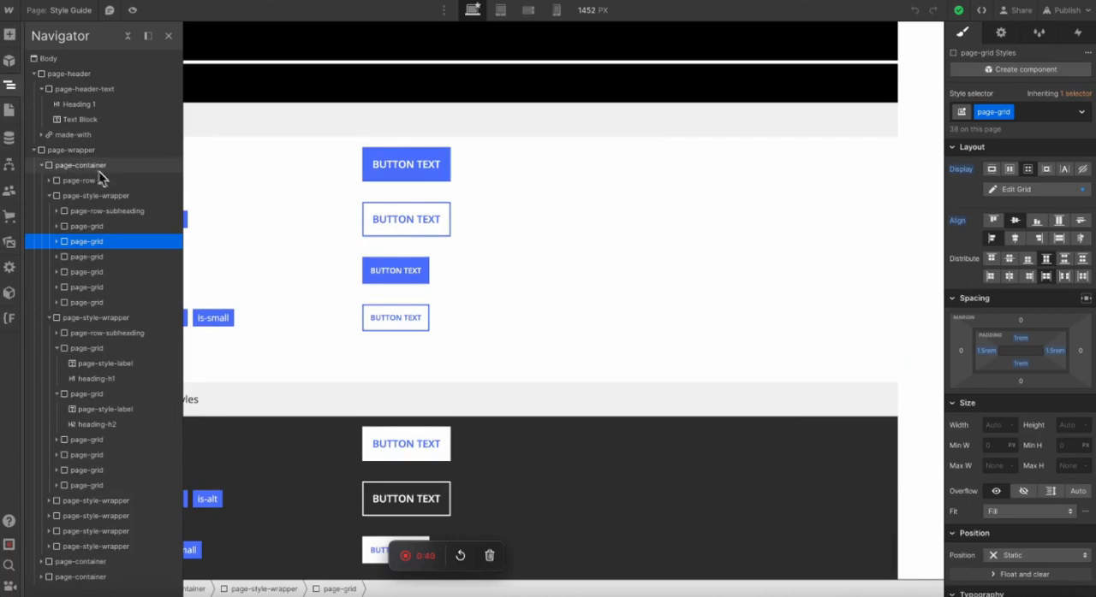
{"action": "left_click", "coordinate": [45, 201]}
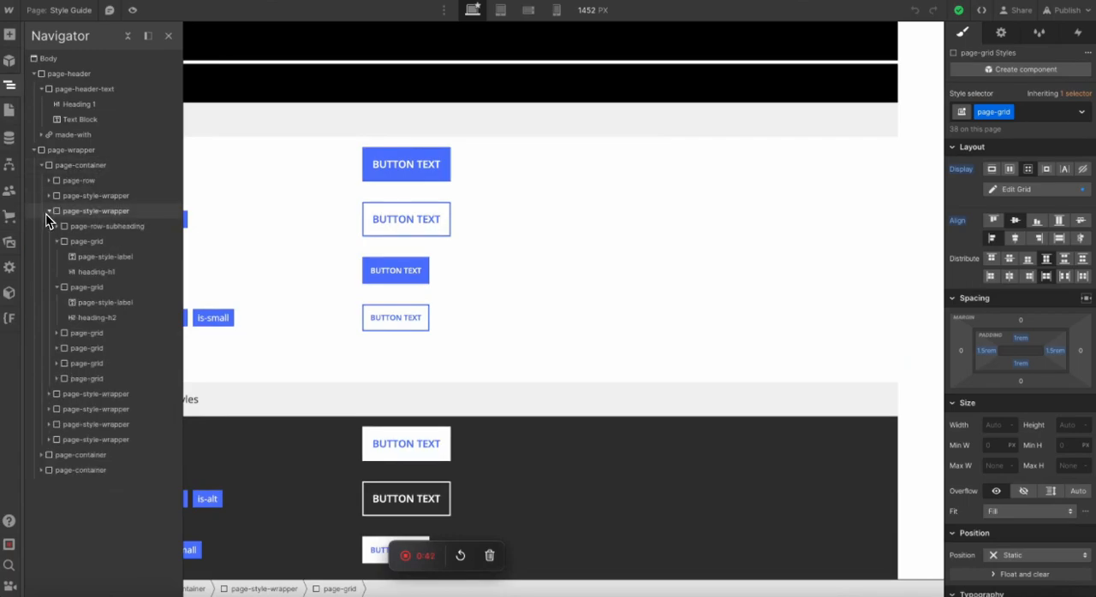
{"action": "left_click", "coordinate": [46, 214]}
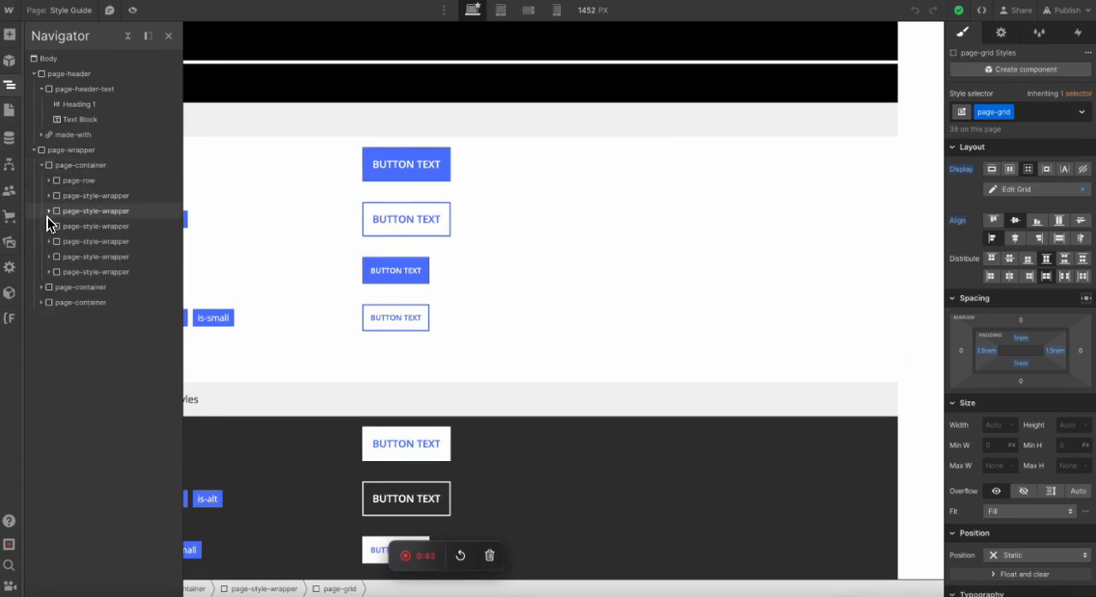
{"action": "left_click", "coordinate": [94, 271]}
{"action": "scroll", "coordinate": [263, 246], "scroll_direction": "up", "scroll_amount": 2}
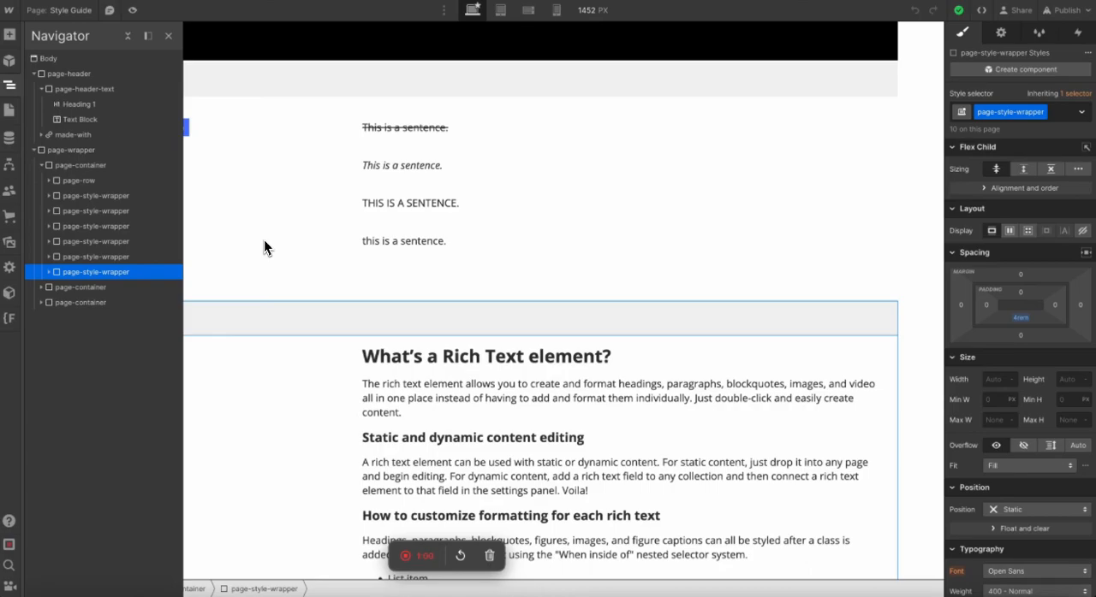
{"action": "scroll", "coordinate": [267, 252], "scroll_direction": "down", "scroll_amount": 10}
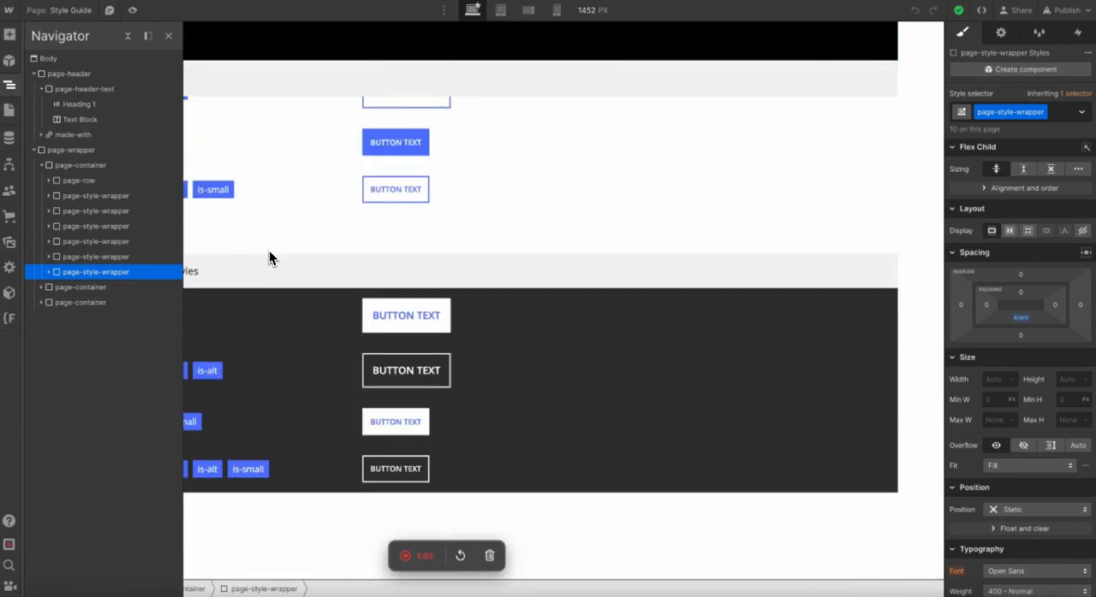
{"action": "left_click", "coordinate": [83, 180]}
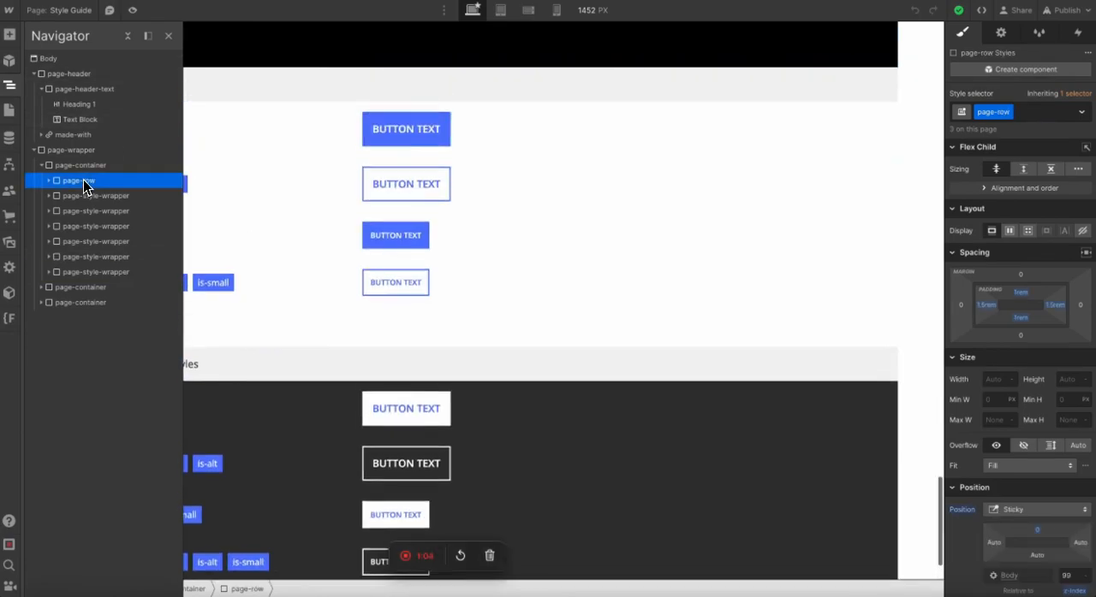
{"action": "scroll", "coordinate": [290, 295], "scroll_direction": "up", "scroll_amount": 3}
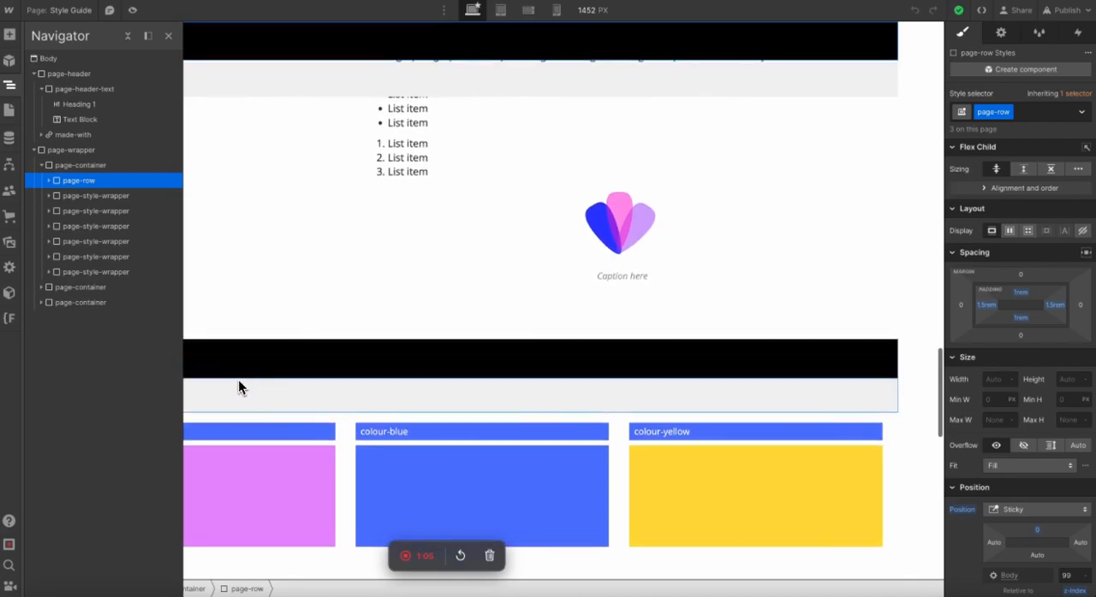
{"action": "scroll", "coordinate": [308, 377], "scroll_direction": "down", "scroll_amount": 7}
{"action": "left_click", "coordinate": [330, 305]}
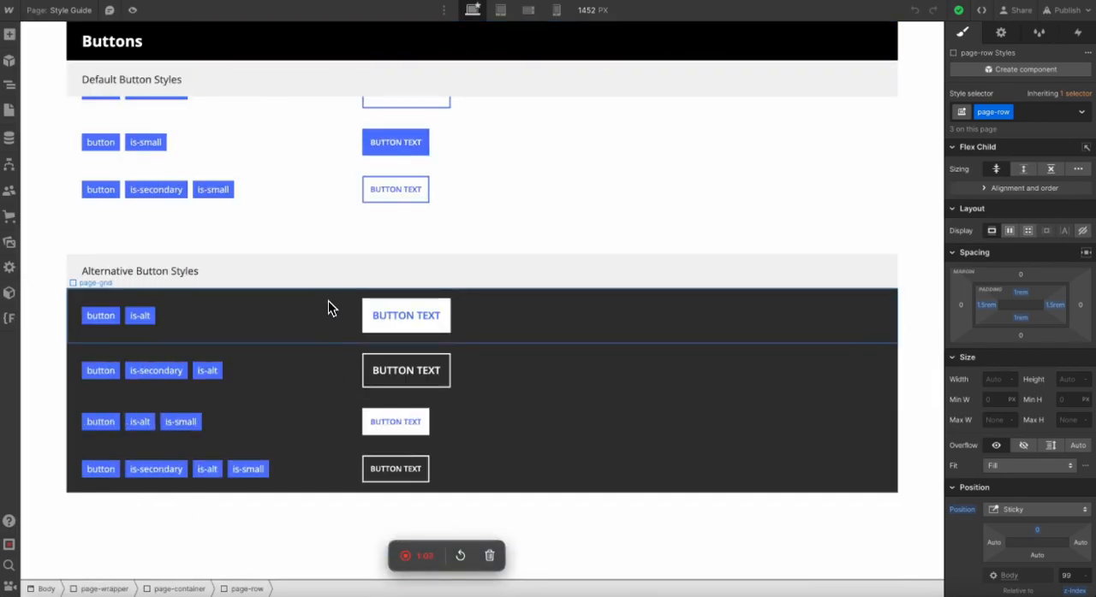
{"action": "scroll", "coordinate": [328, 299], "scroll_direction": "up", "scroll_amount": 4}
{"action": "scroll", "coordinate": [328, 297], "scroll_direction": "up", "scroll_amount": 3}
{"action": "scroll", "coordinate": [296, 342], "scroll_direction": "down", "scroll_amount": 3}
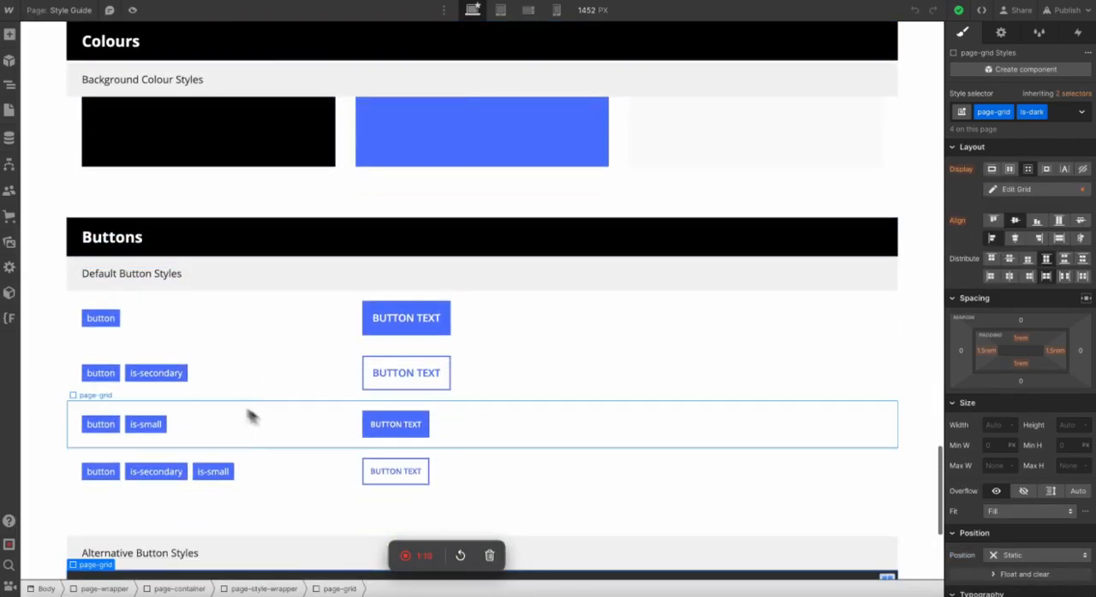
Duplicate the Typography page-container and place the copy after the Buttons container.
{"action": "left_click", "coordinate": [9, 84]}
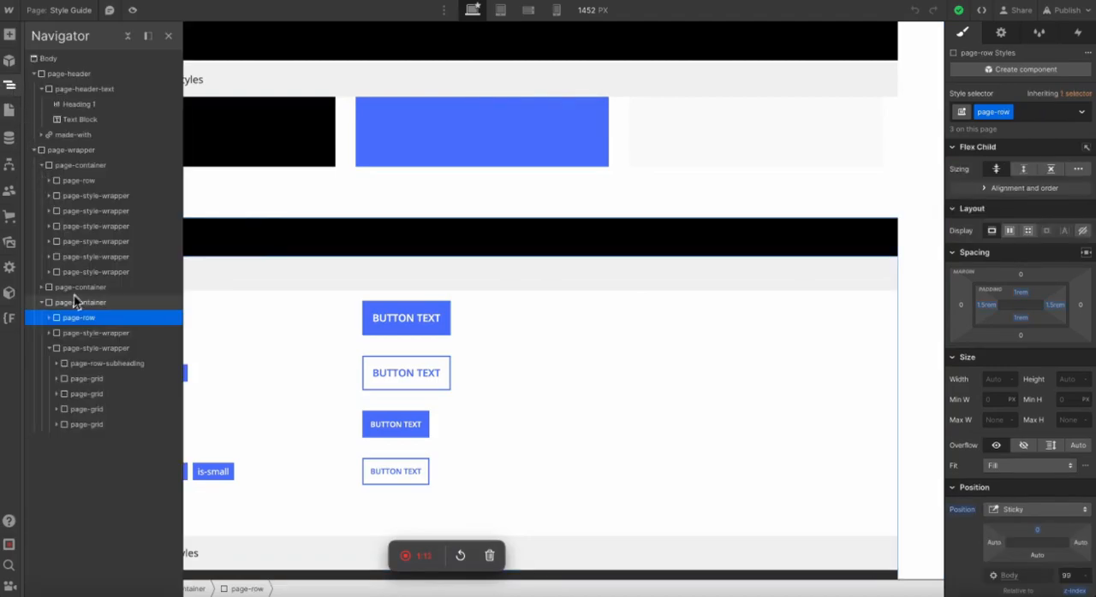
{"action": "left_click", "coordinate": [41, 304]}
{"action": "left_click", "coordinate": [43, 305]}
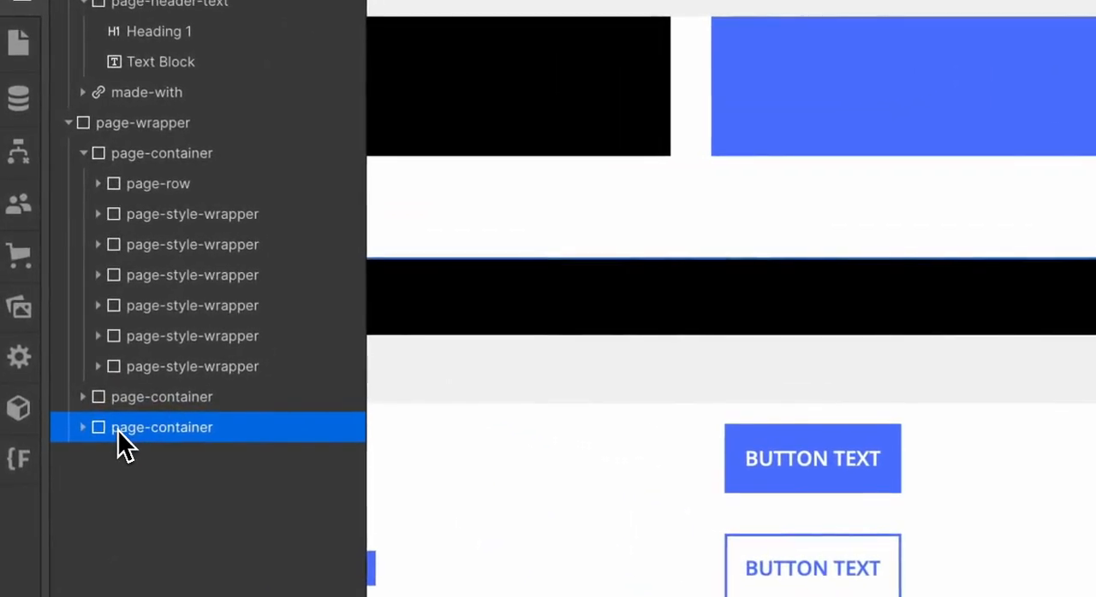
{"action": "scroll", "coordinate": [449, 201], "scroll_direction": "down", "scroll_amount": 5}
{"action": "scroll", "coordinate": [465, 186], "scroll_direction": "up", "scroll_amount": 15}
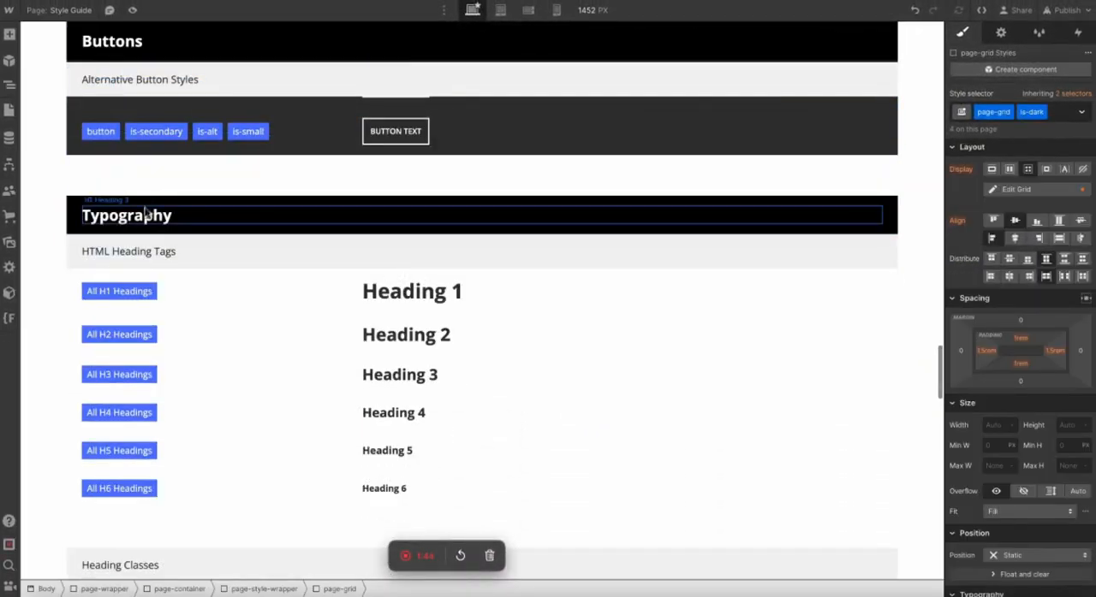
Change the copied section's heading to "Spacing" and its first subheading to "Margin".
{"action": "double_click", "coordinate": [140, 214]}
{"action": "type", "text": "Spacing"}
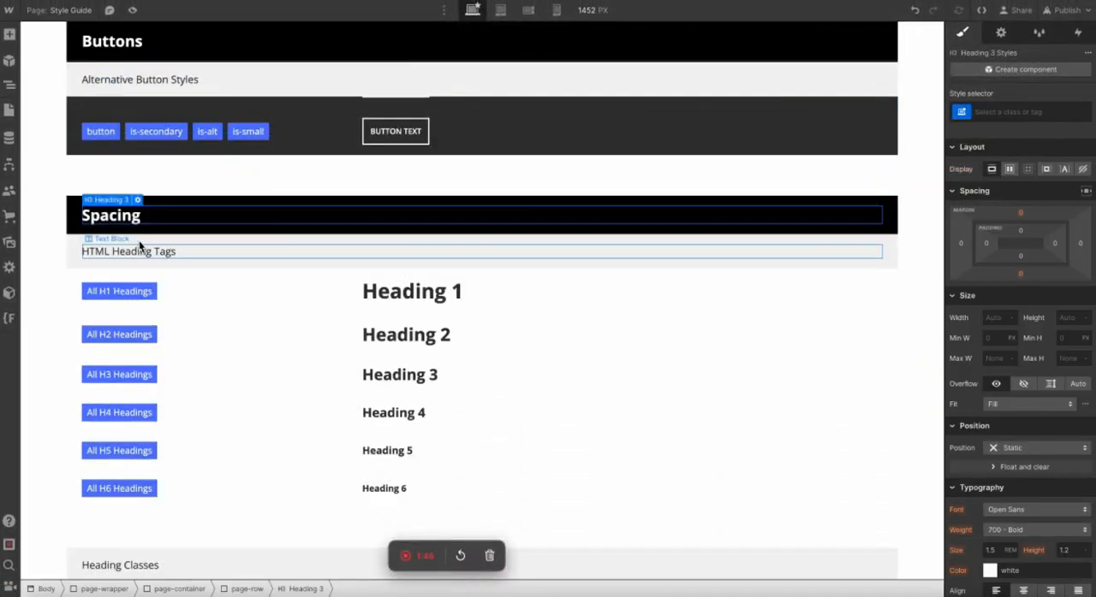
{"action": "double_click", "coordinate": [134, 250]}
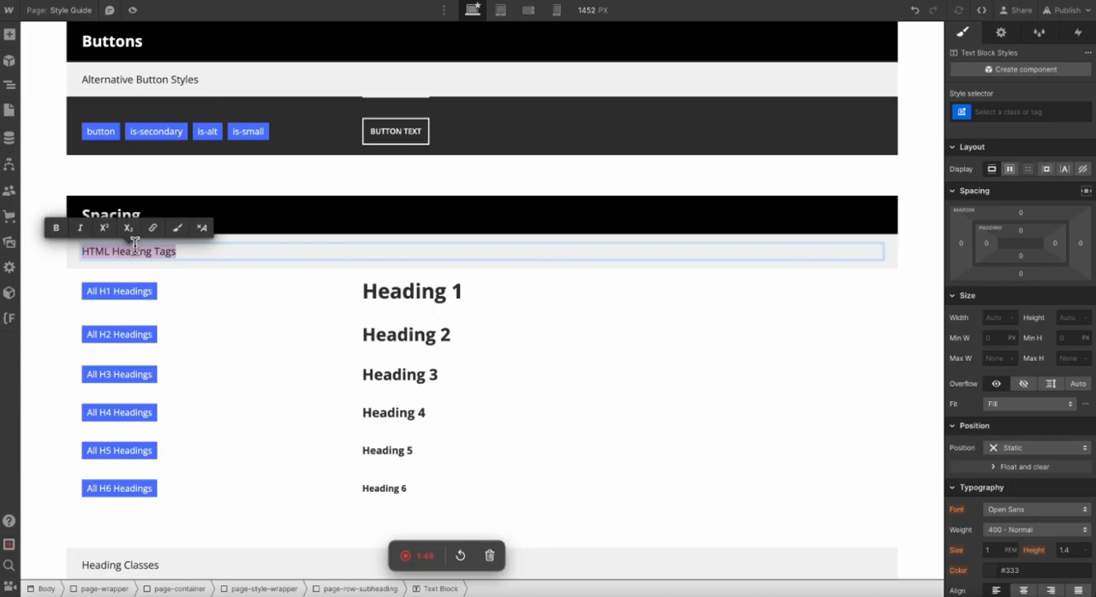
{"action": "type", "text": "Mar"}
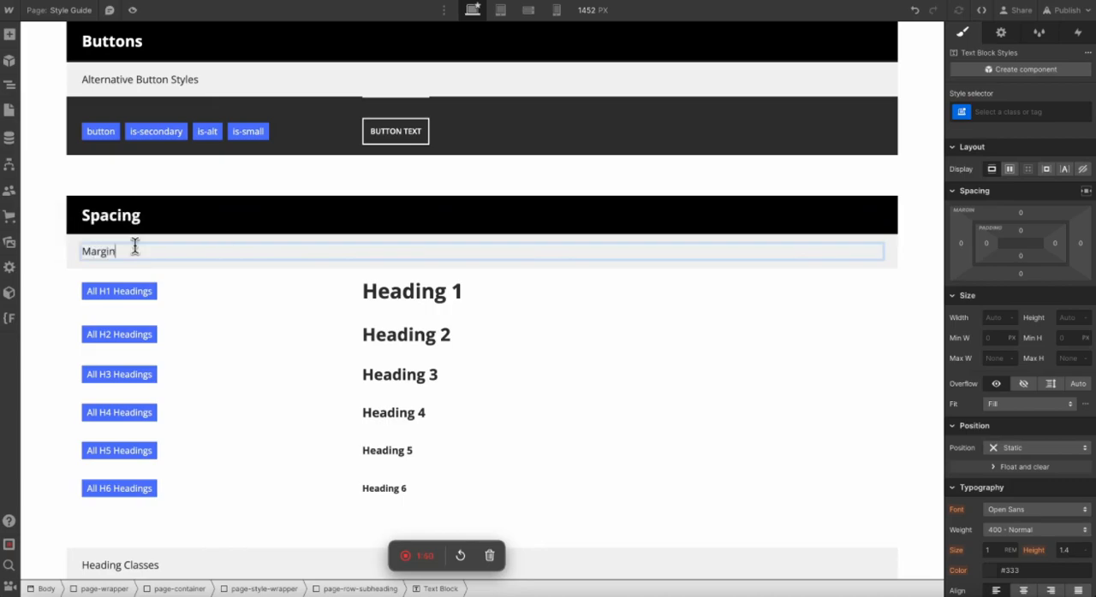
{"action": "type", "text": "gin"}
{"action": "left_click", "coordinate": [12, 322]}
Insert a Div Block into the first grid row under Margin, alongside its label and Heading 1.
{"action": "left_click", "coordinate": [129, 295]}
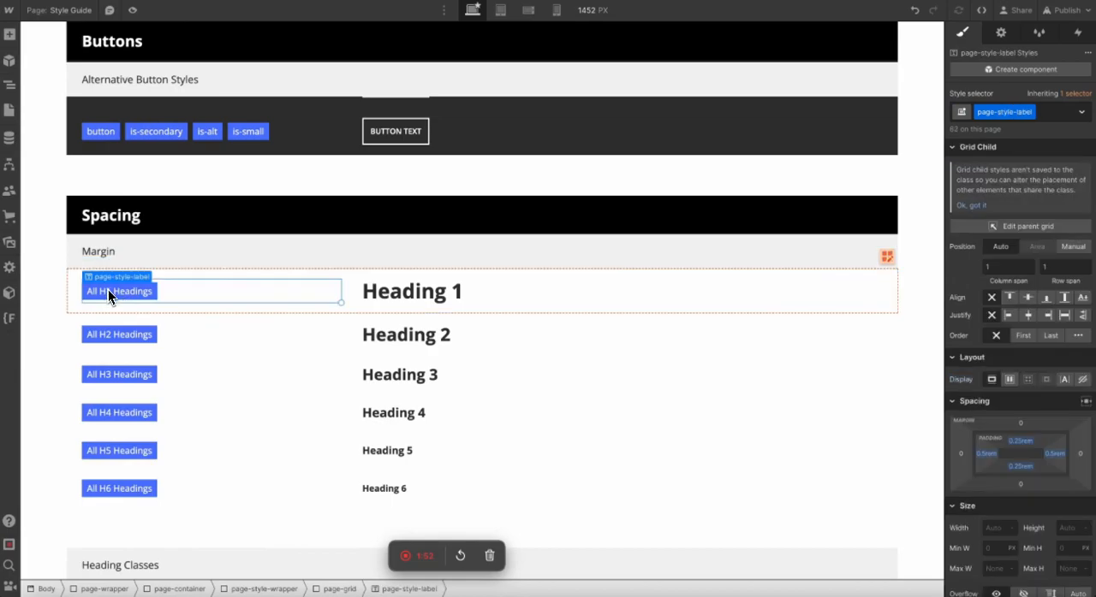
{"action": "left_click", "coordinate": [414, 293]}
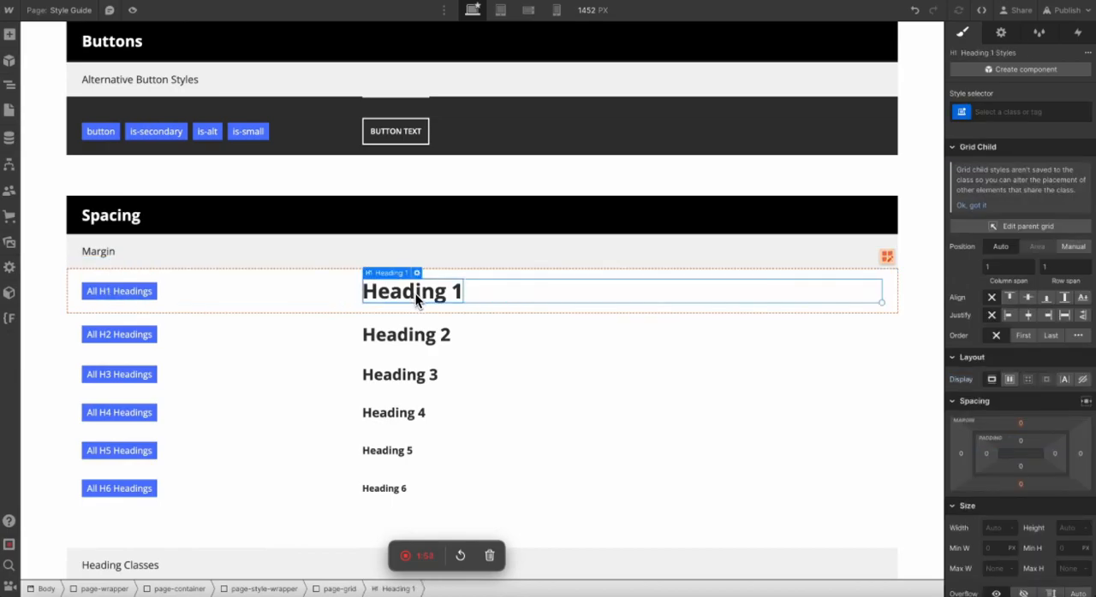
{"action": "left_click", "coordinate": [10, 84]}
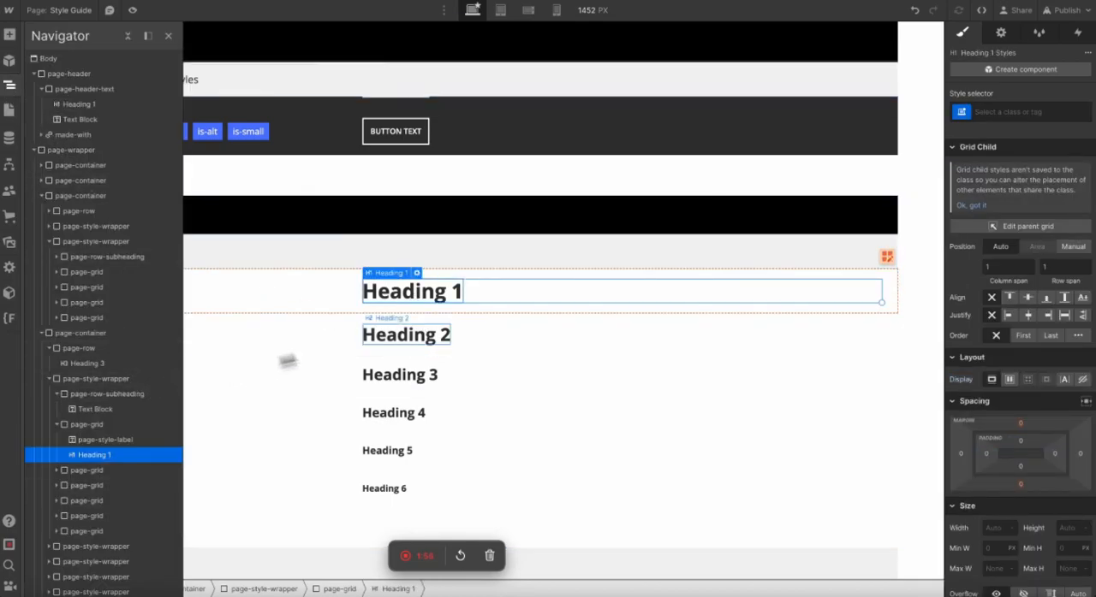
{"action": "left_click", "coordinate": [403, 295]}
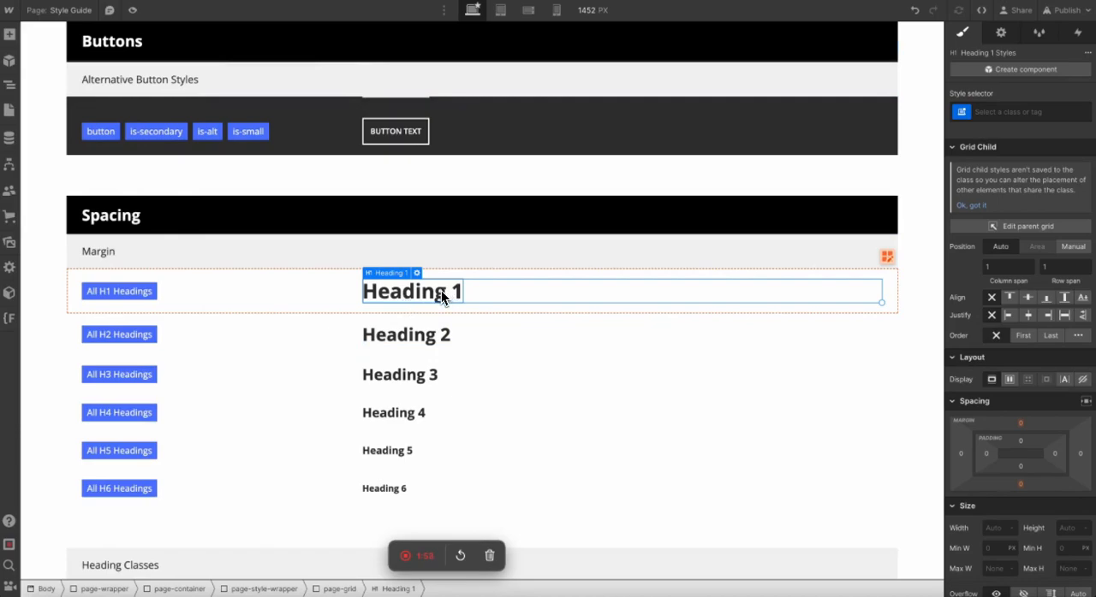
{"action": "key", "text": "ctrl+k"}
{"action": "type", "text": "div"}
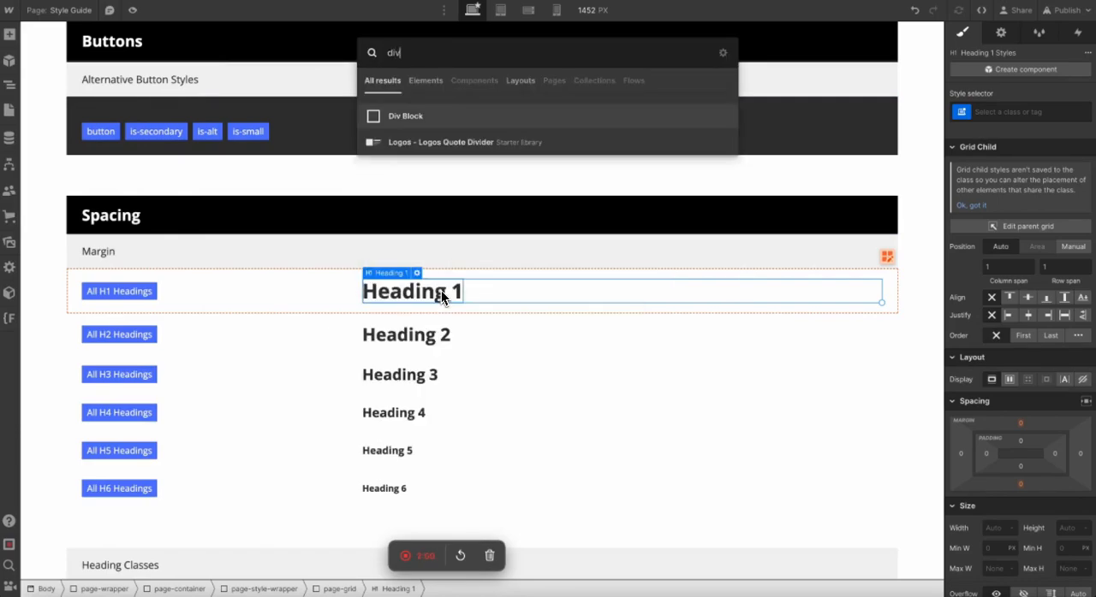
{"action": "key", "text": "Return"}
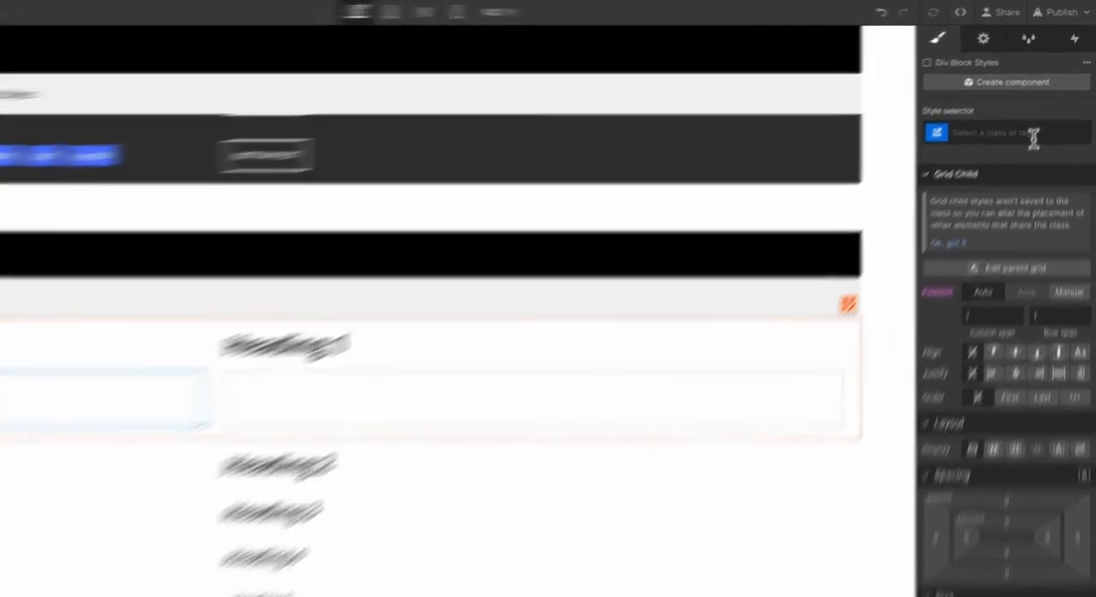
Create the class "margin-top" on the new div block.
{"action": "left_click", "coordinate": [1059, 113]}
{"action": "type", "text": "margin"}
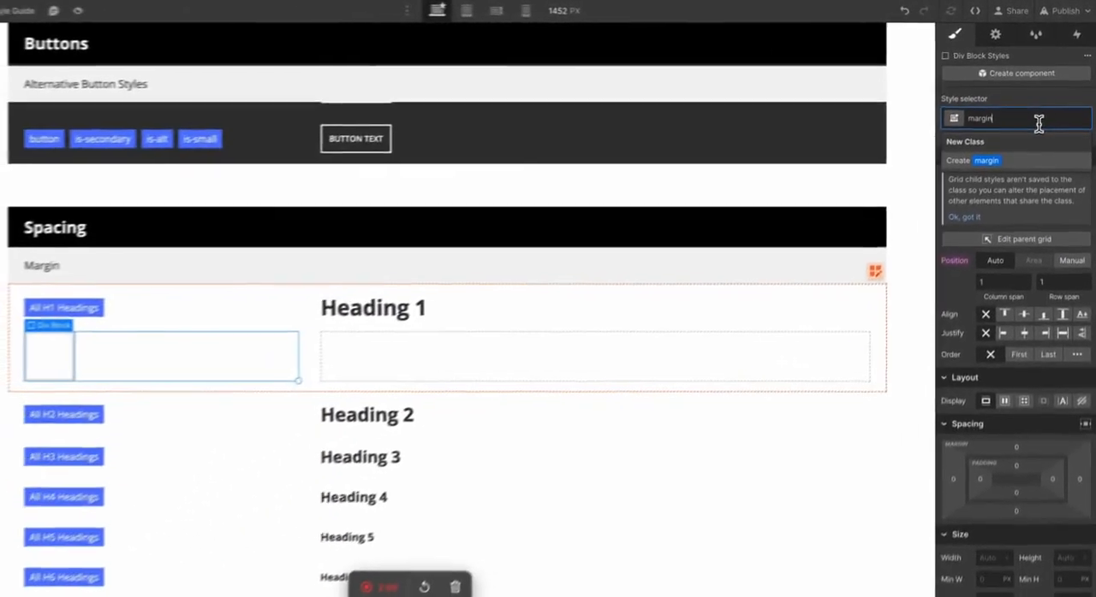
{"action": "type", "text": "-l"}
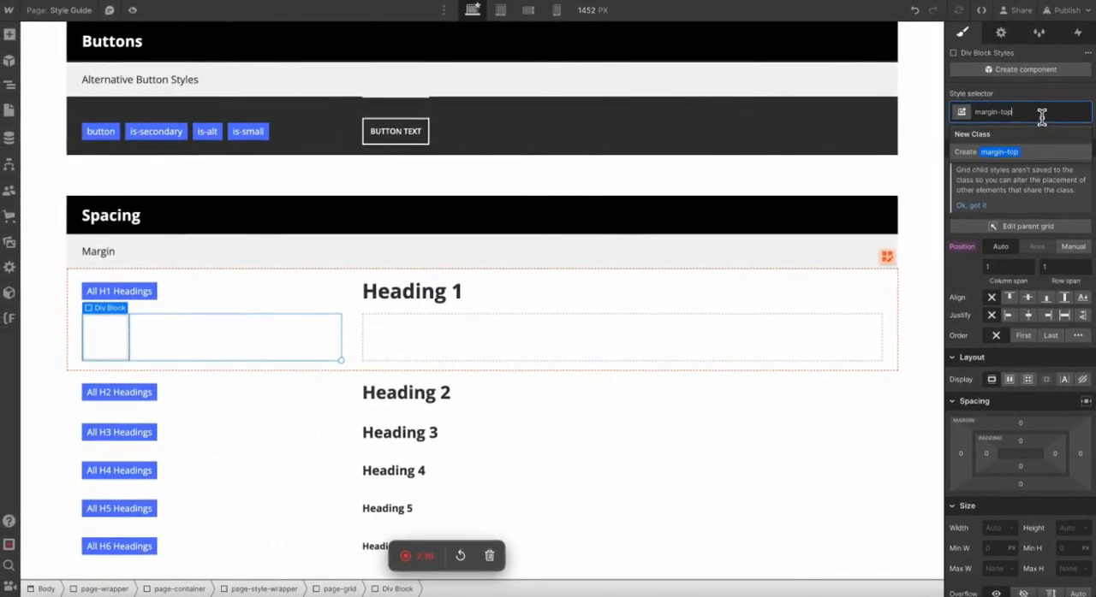
{"action": "key", "text": "Return"}
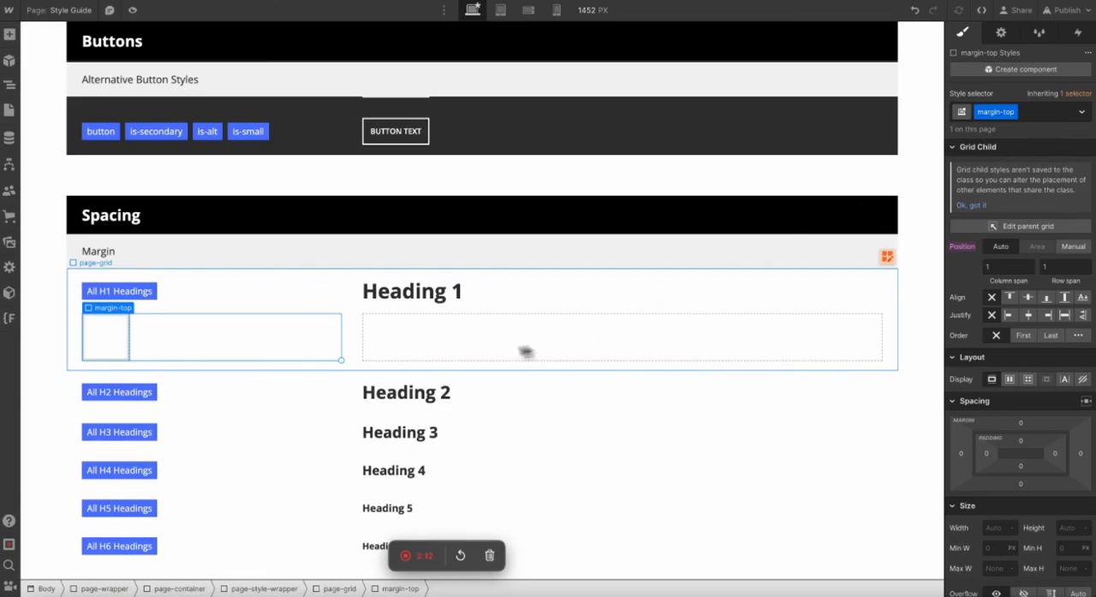
Delete Heading 1 from the first Margin row so the margin-top block takes its cell.
{"action": "left_click", "coordinate": [426, 302]}
{"action": "key", "text": "Delete"}
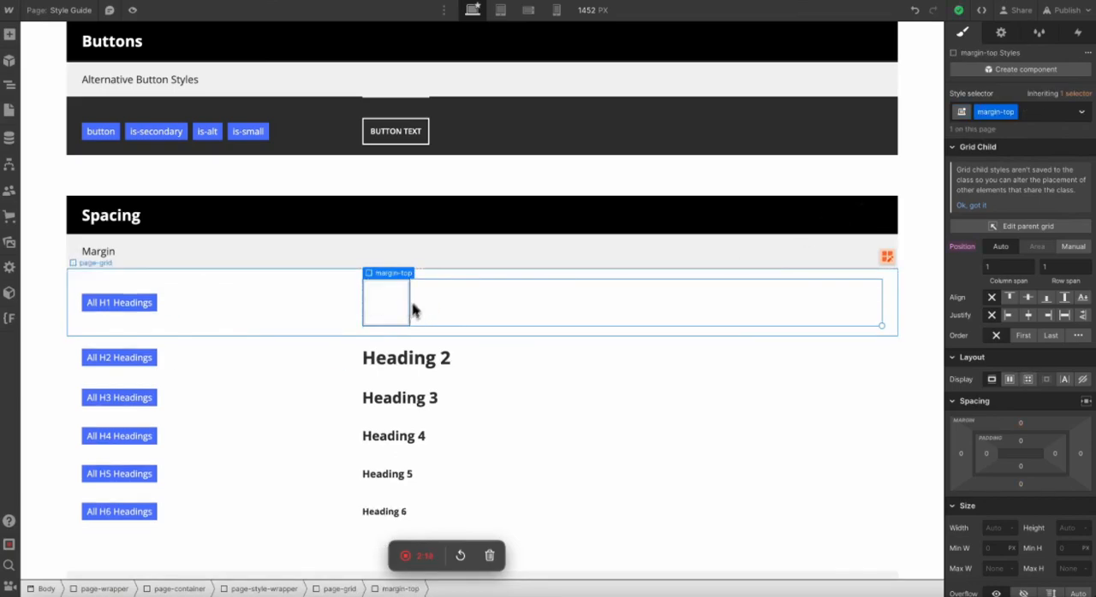
{"action": "left_click", "coordinate": [466, 231]}
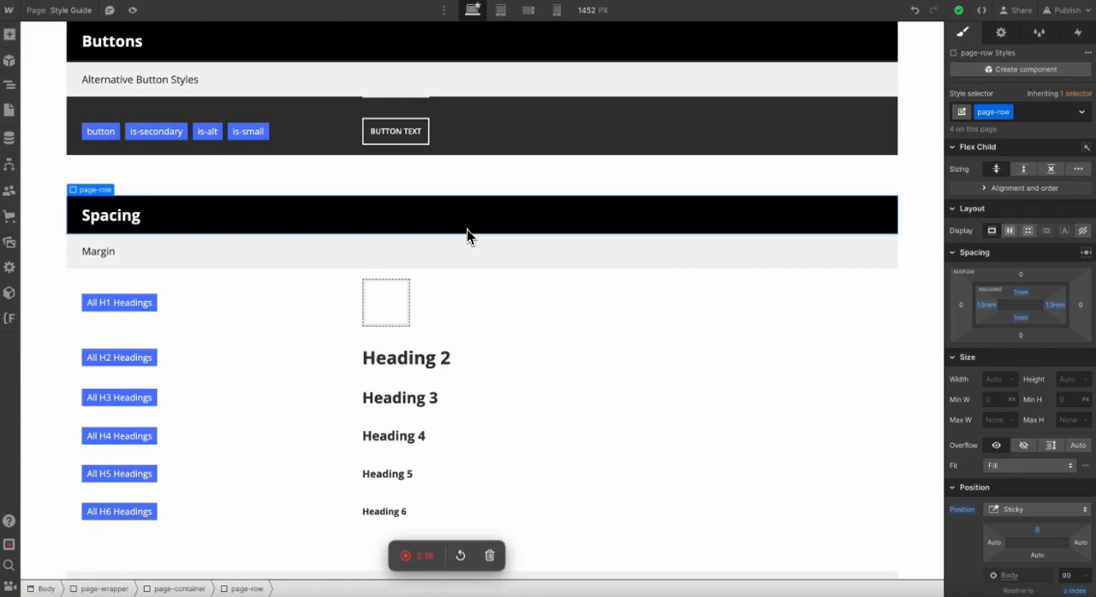
Set the left, bottom and right margins of the margin-top class to 0%.
{"action": "left_click", "coordinate": [383, 321]}
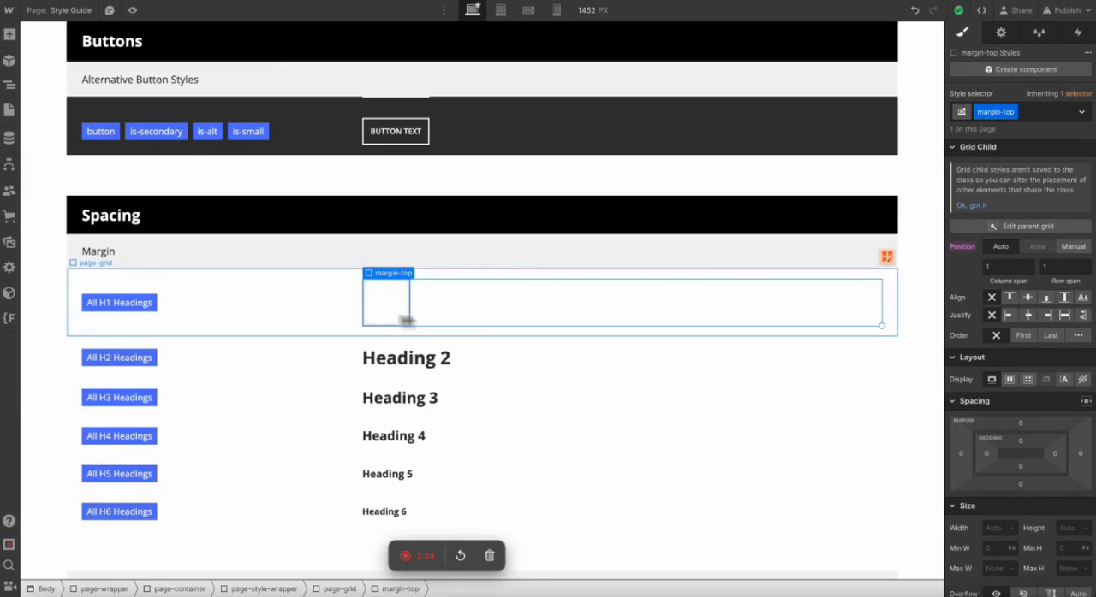
{"action": "left_click", "coordinate": [961, 457]}
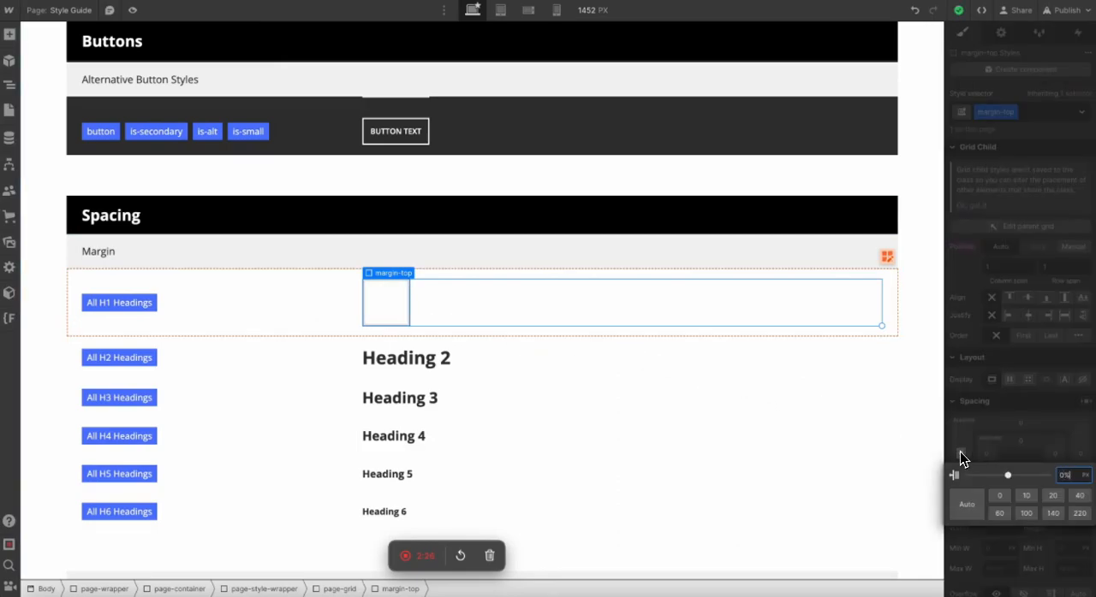
{"action": "left_click", "coordinate": [961, 455]}
{"action": "left_click", "coordinate": [1019, 484]}
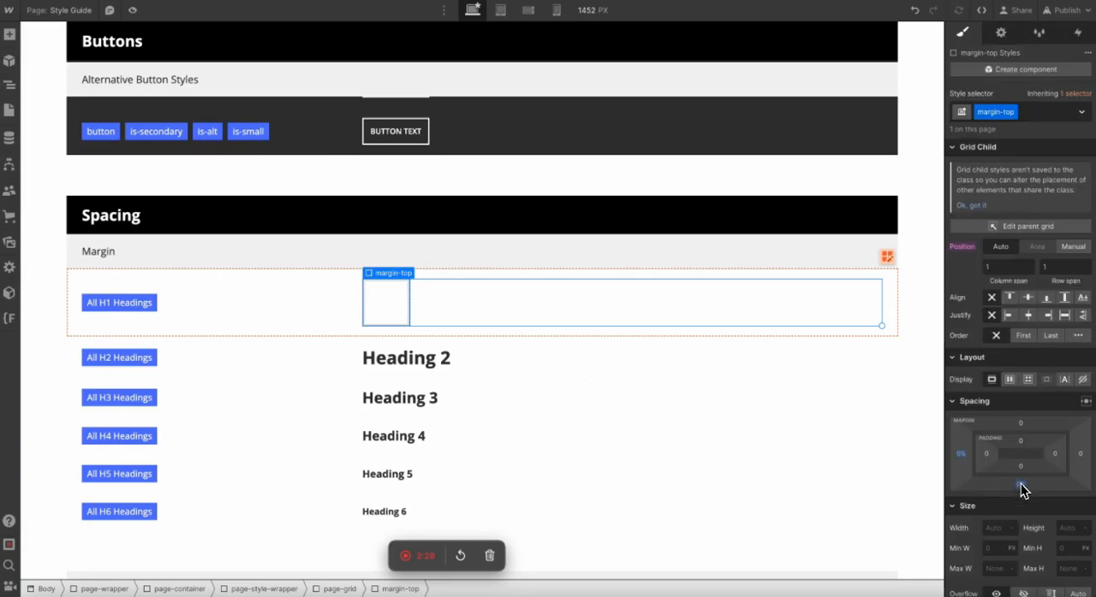
{"action": "left_click", "coordinate": [1081, 454]}
{"action": "left_click", "coordinate": [1079, 456]}
Duplicate the first Margin row and give the copied block a duplicated class named "margin-bottom".
{"action": "left_click", "coordinate": [226, 301]}
{"action": "key", "text": "ctrl+d"}
{"action": "left_click", "coordinate": [359, 352]}
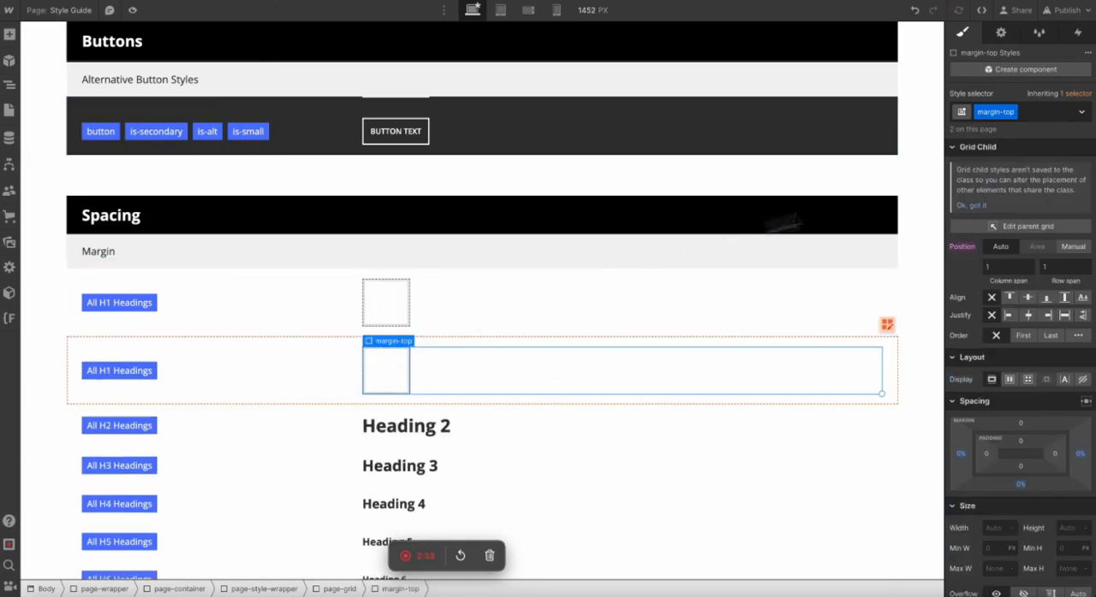
{"action": "left_click", "coordinate": [1013, 113]}
{"action": "left_click", "coordinate": [999, 146]}
{"action": "type", "text": "margin-bottom"}
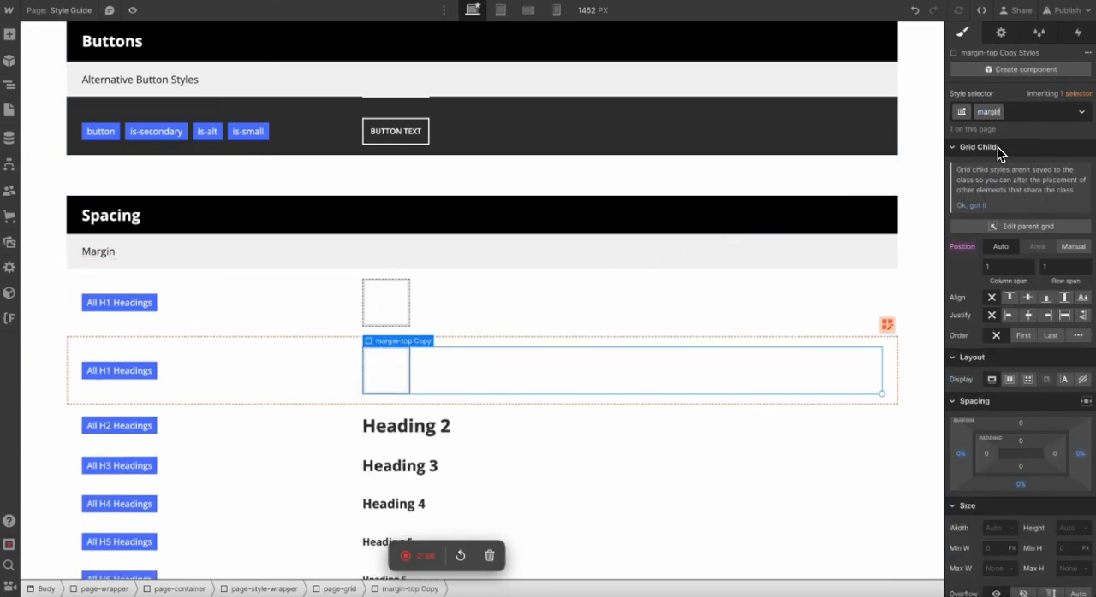
{"action": "key", "text": "Return"}
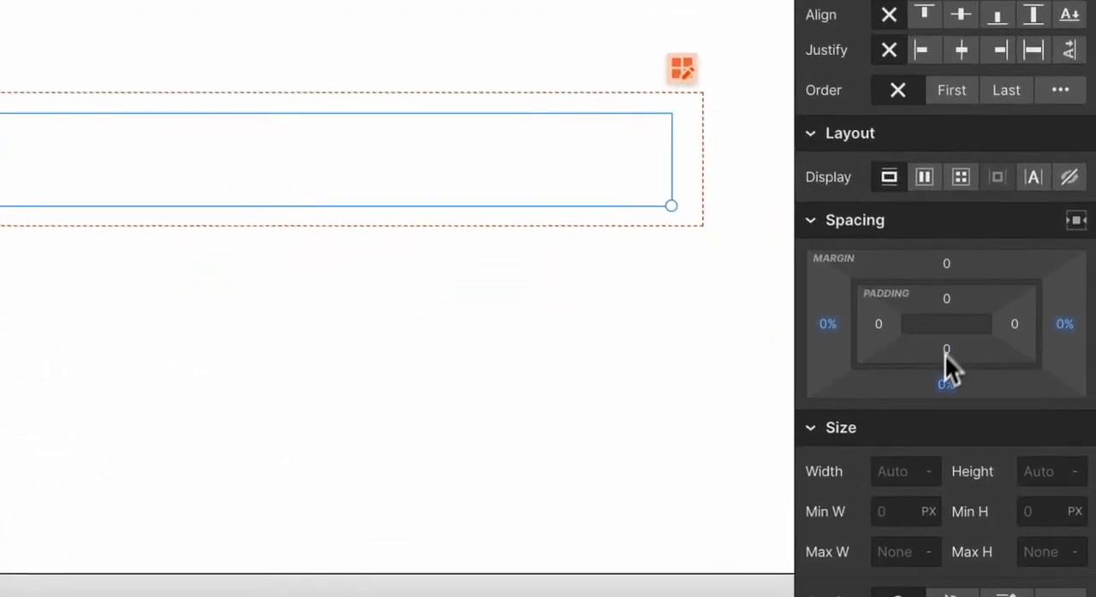
Set the margin-bottom class's top margin to 0% and reset its bottom margin.
{"action": "left_click", "coordinate": [1020, 423]}
{"action": "left_click", "coordinate": [891, 351]}
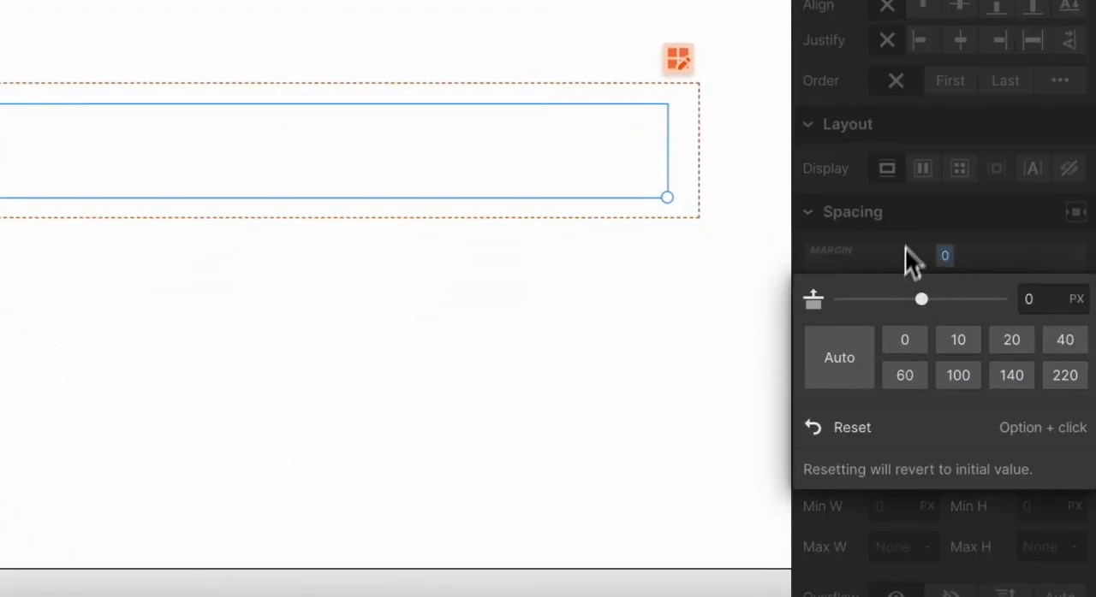
{"action": "left_click", "coordinate": [1040, 298]}
{"action": "type", "text": "%"}
{"action": "key", "text": "Return"}
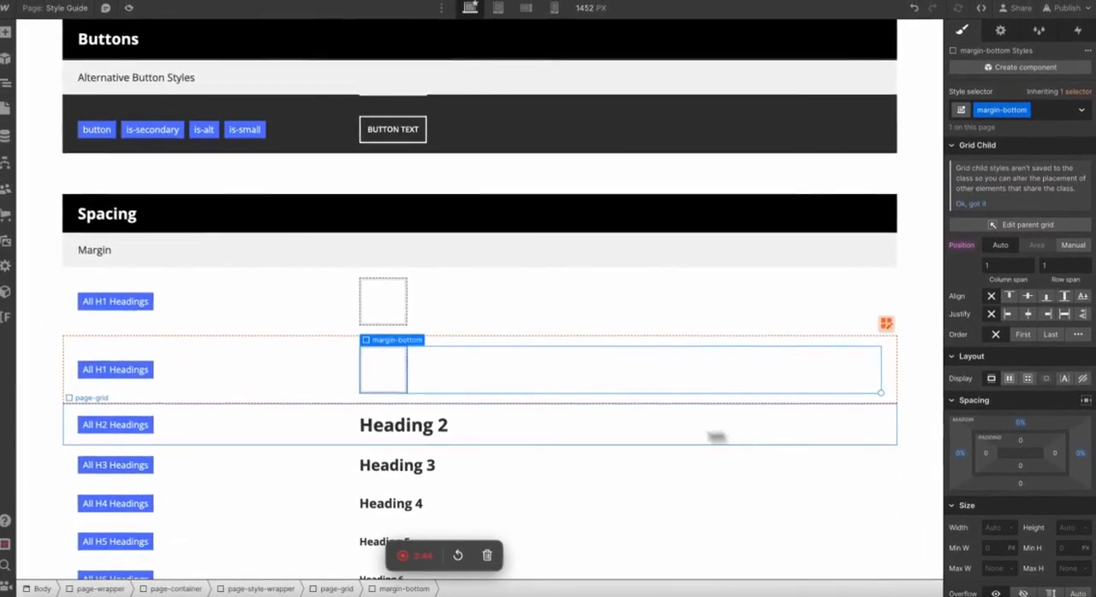
Copy the margin-bottom row and paste it as a third row of the Margin group.
{"action": "scroll", "coordinate": [626, 441], "scroll_direction": "down", "scroll_amount": 1}
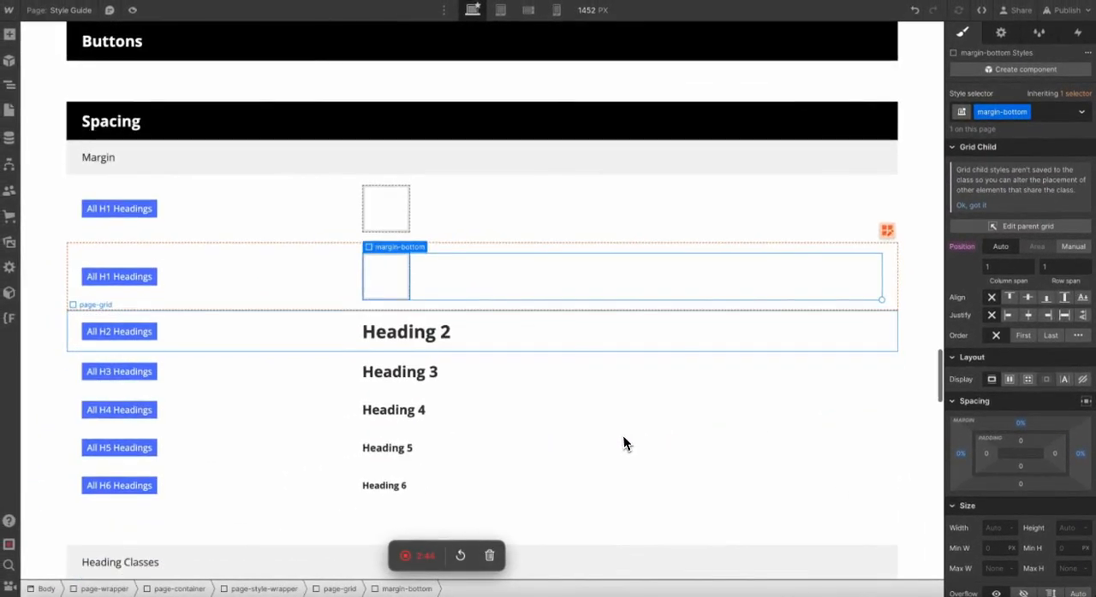
{"action": "left_click", "coordinate": [377, 215]}
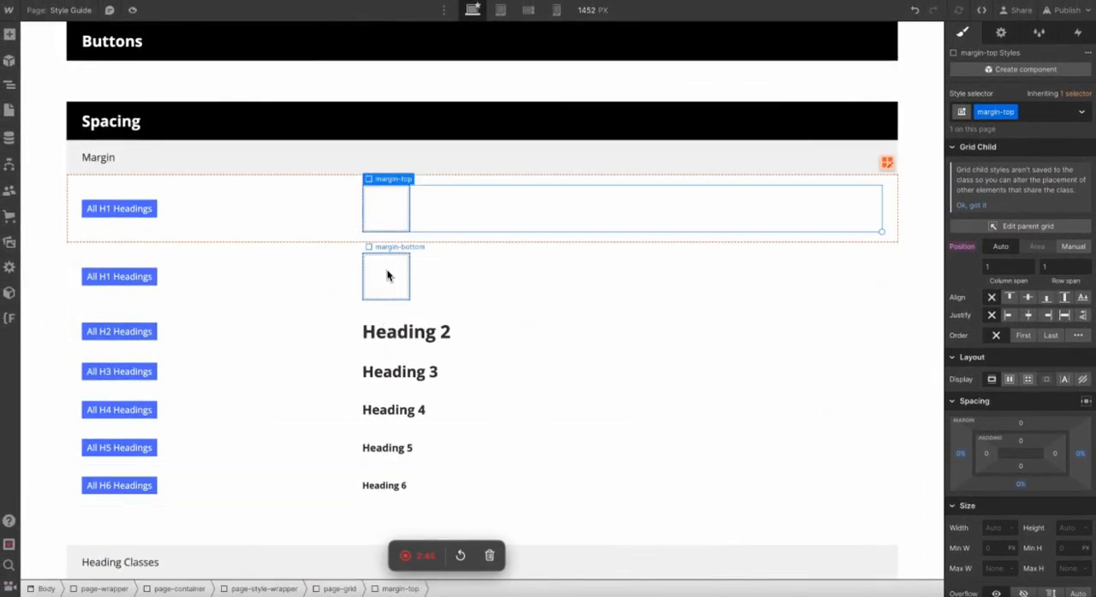
{"action": "left_click", "coordinate": [336, 292]}
{"action": "key", "text": "super+c"}
{"action": "key", "text": "super+v"}
Delete the leftover Heading 2 through Heading 6 rows from the Margin group.
{"action": "scroll", "coordinate": [291, 445], "scroll_direction": "down", "scroll_amount": 1}
{"action": "left_click", "coordinate": [261, 459]}
{"action": "key", "text": "BackSpace"}
{"action": "key", "text": "BackSpace"}
{"action": "key", "text": "BackSpace"}
{"action": "key", "text": "BackSpace"}
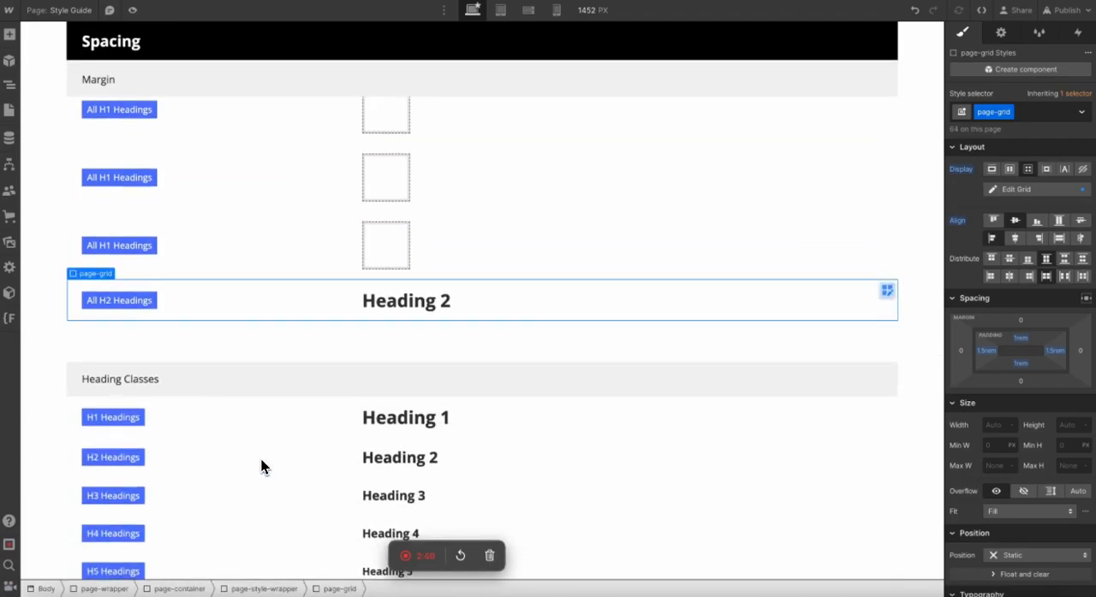
{"action": "key", "text": "BackSpace"}
{"action": "scroll", "coordinate": [335, 376], "scroll_direction": "up", "scroll_amount": 1}
{"action": "left_click", "coordinate": [378, 225]}
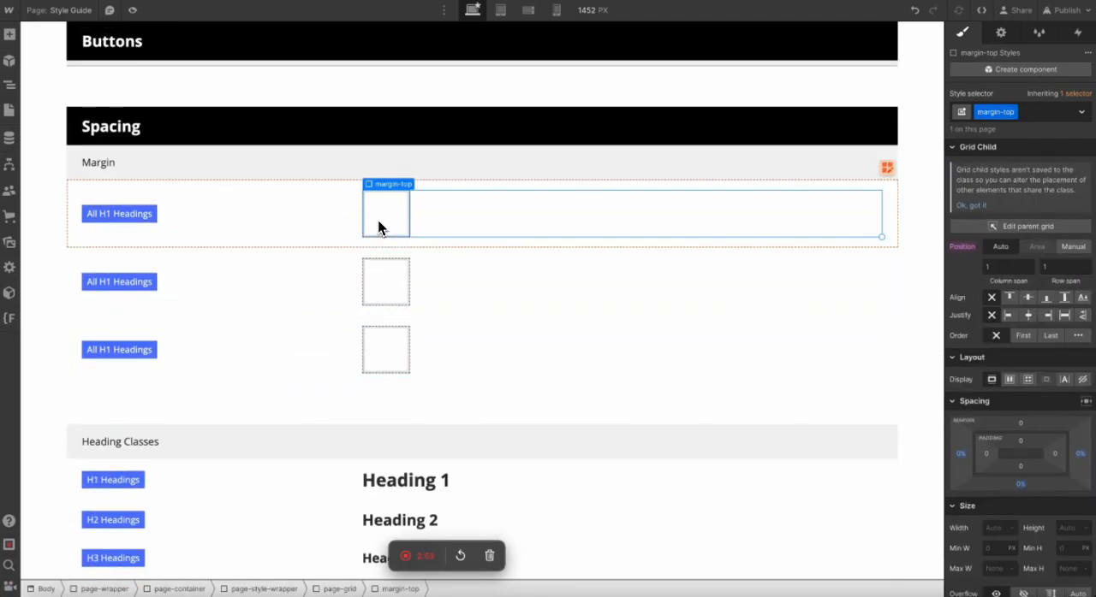
{"action": "left_click", "coordinate": [461, 140]}
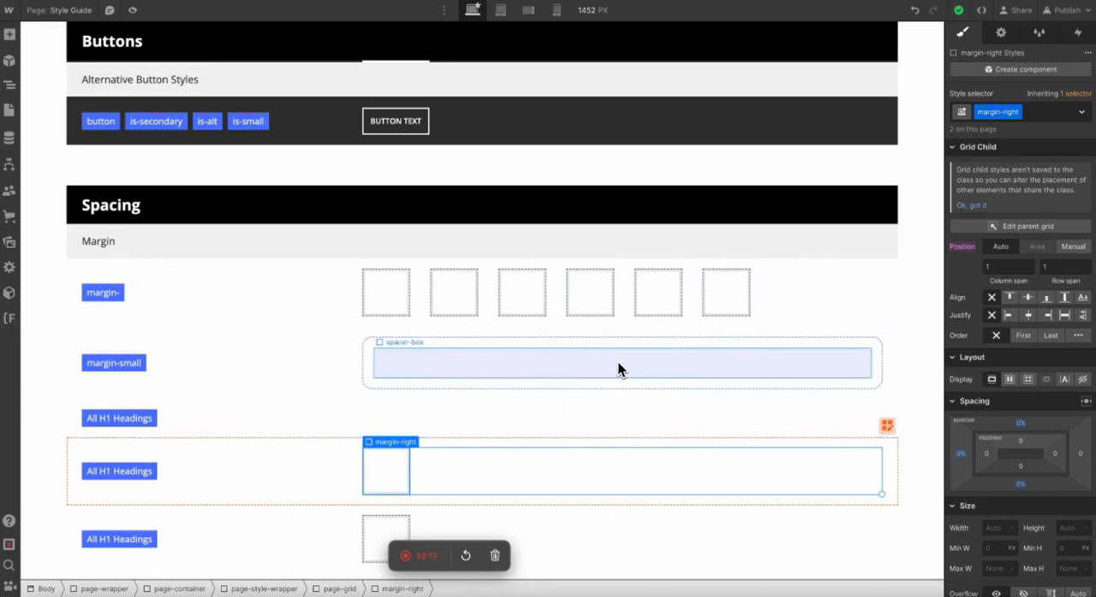
Delete the four leftover "All H1 Headings" rows below the margin-small row.
{"action": "scroll", "coordinate": [618, 363], "scroll_direction": "down", "scroll_amount": 1}
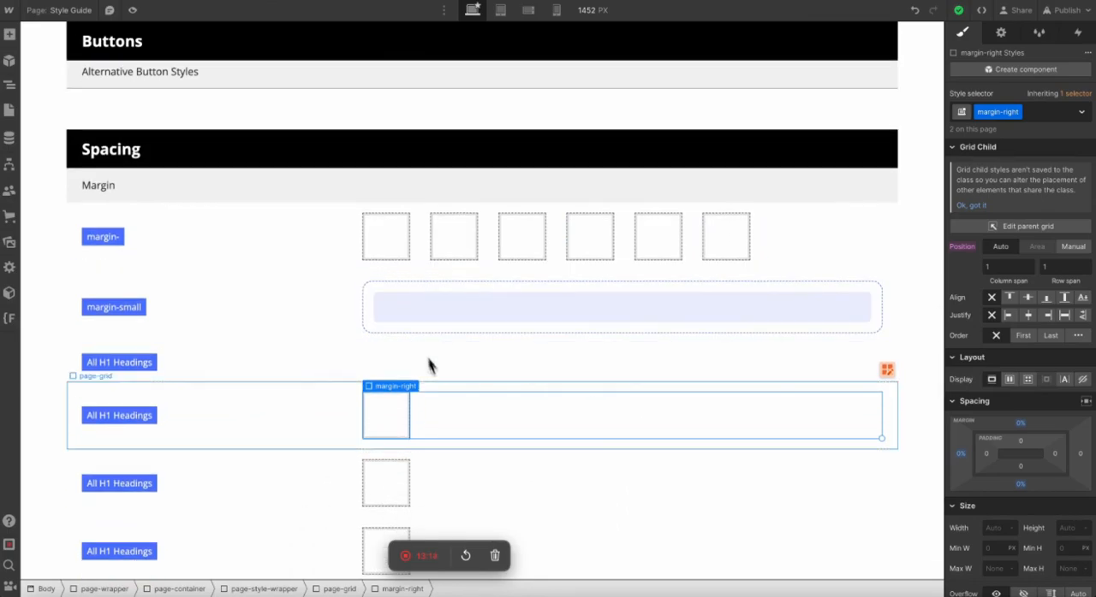
{"action": "left_click", "coordinate": [268, 295]}
{"action": "scroll", "coordinate": [269, 296], "scroll_direction": "down", "scroll_amount": 1}
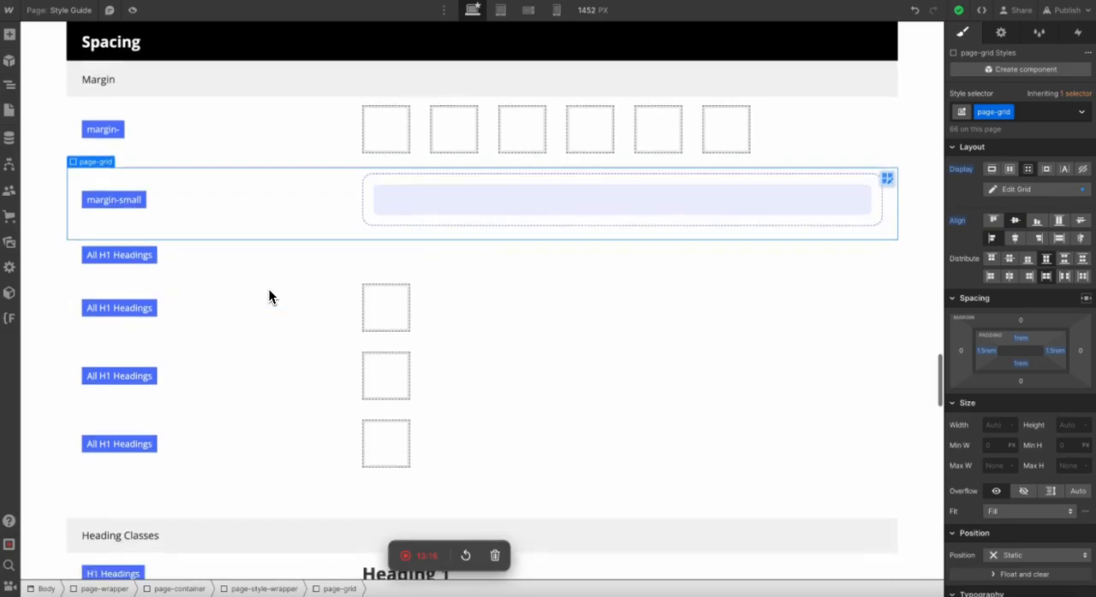
{"action": "left_click", "coordinate": [243, 460]}
{"action": "key", "text": "Delete"}
{"action": "key", "text": "Delete"}
{"action": "key", "text": "Delete"}
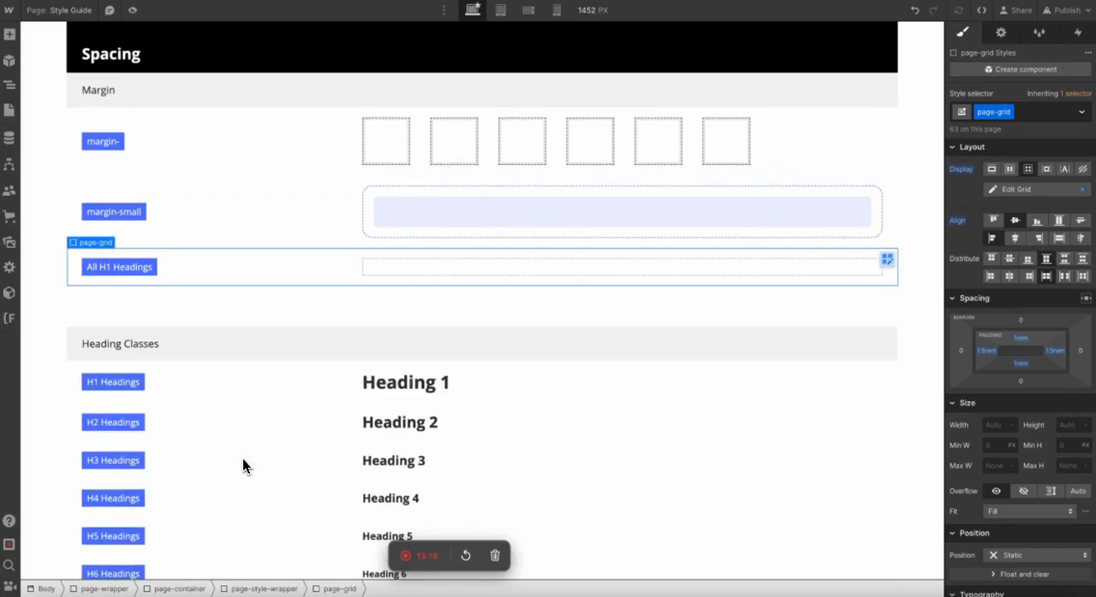
{"action": "key", "text": "Delete"}
{"action": "scroll", "coordinate": [242, 462], "scroll_direction": "up", "scroll_amount": 2}
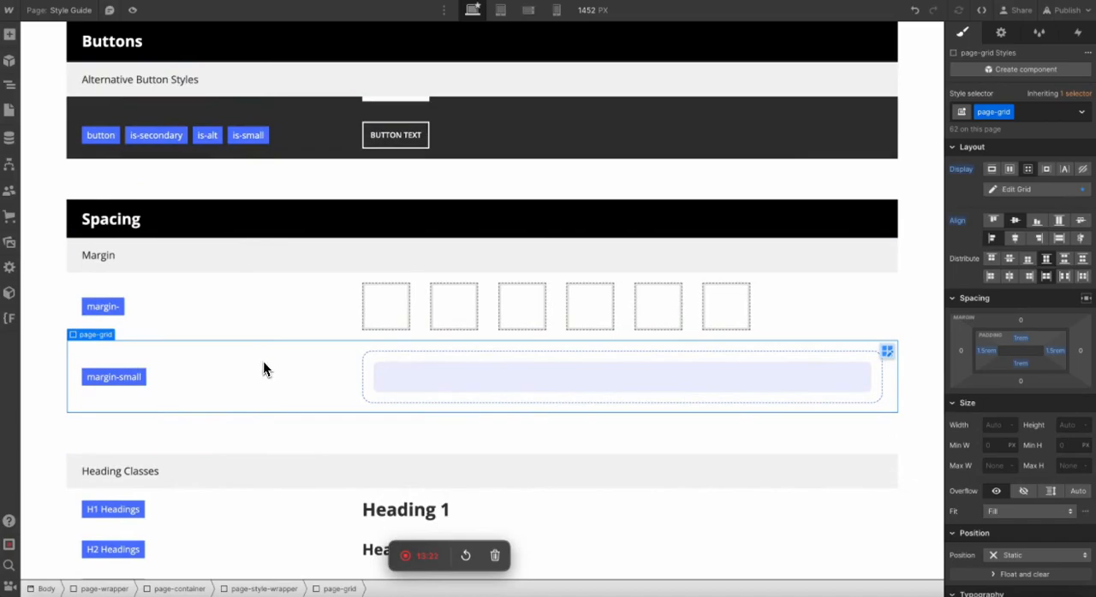
Examine the margin-small row's label, its spacer and the margin values of the margin-small block.
{"action": "left_click", "coordinate": [402, 480]}
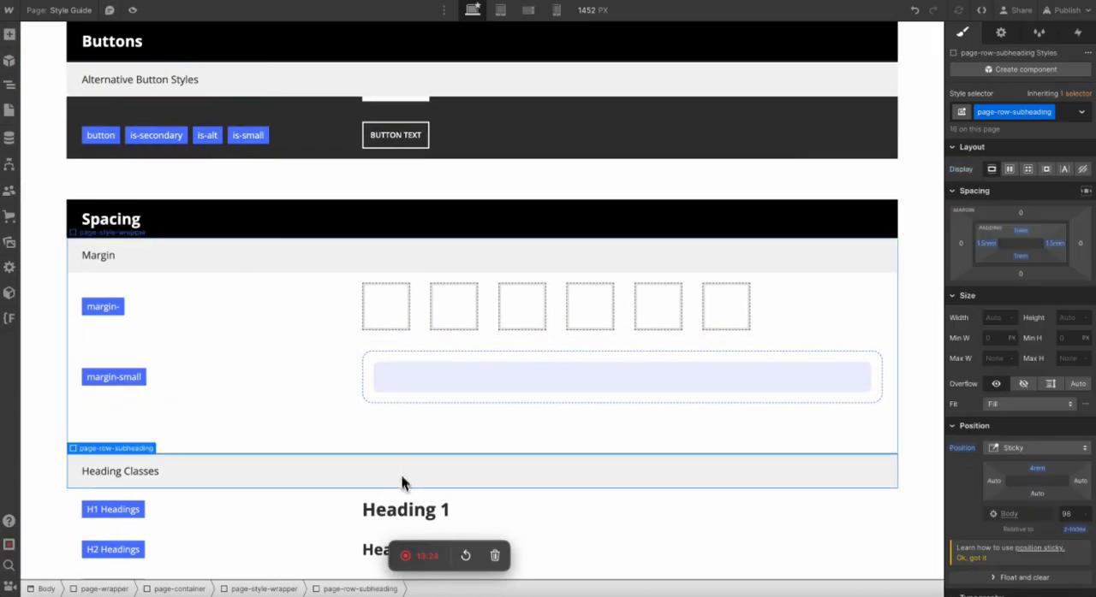
{"action": "left_click", "coordinate": [100, 378]}
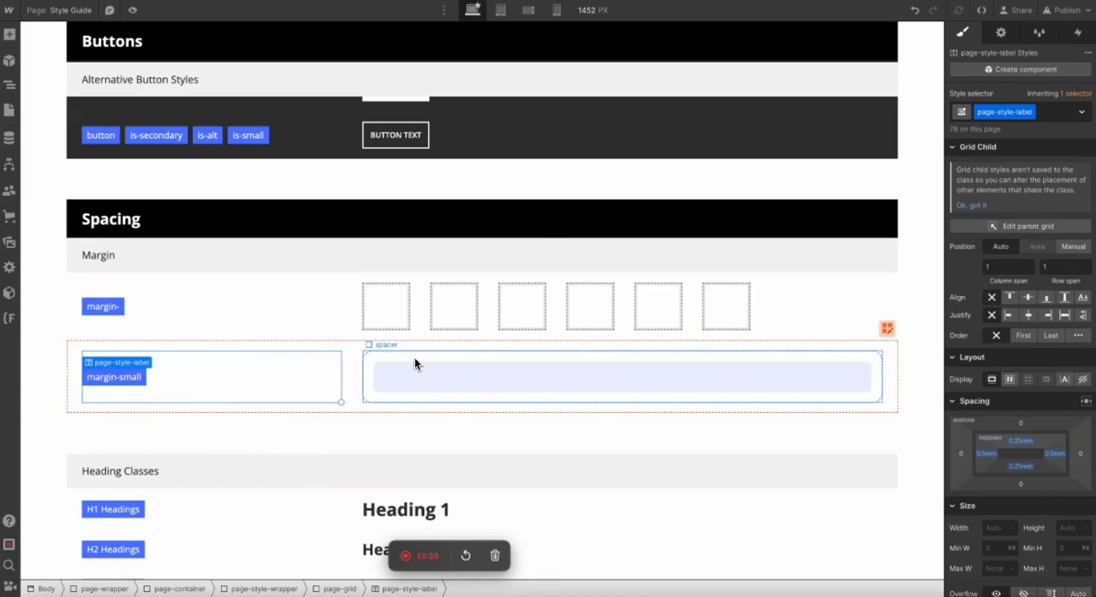
{"action": "left_click", "coordinate": [414, 360]}
{"action": "left_click", "coordinate": [582, 390]}
{"action": "key", "text": "Up"}
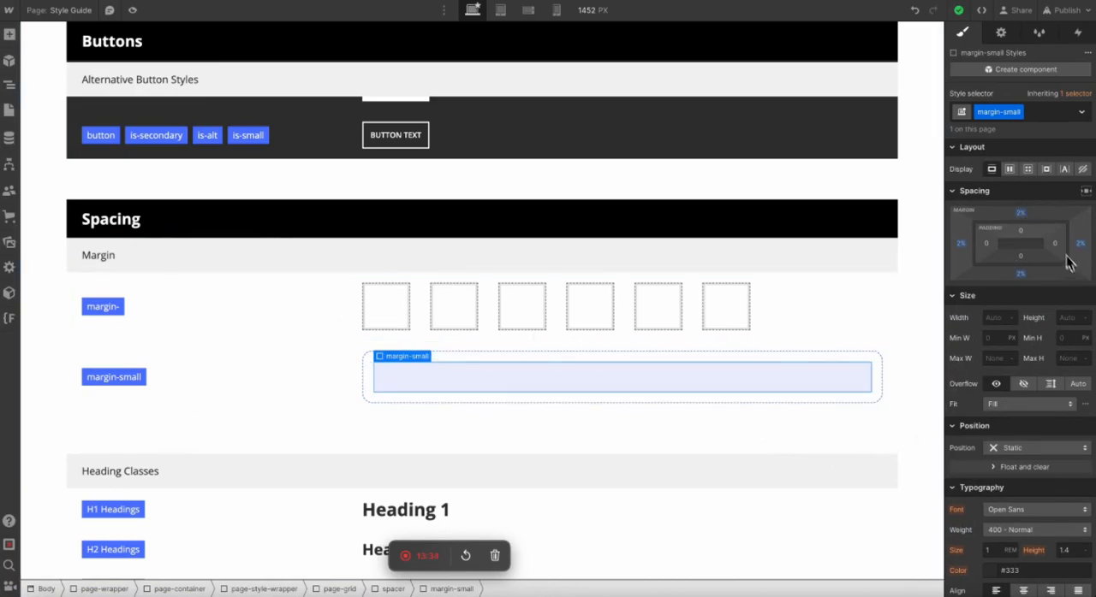
Preview the Spacing section without editing guides and return to the design view.
{"action": "left_click", "coordinate": [419, 452]}
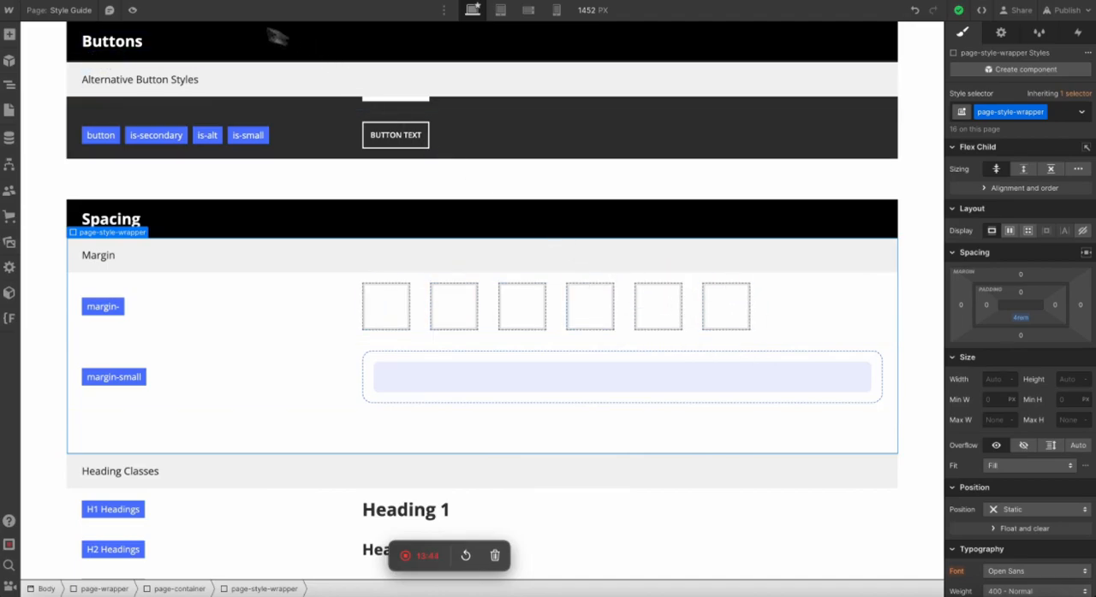
{"action": "left_click", "coordinate": [133, 11]}
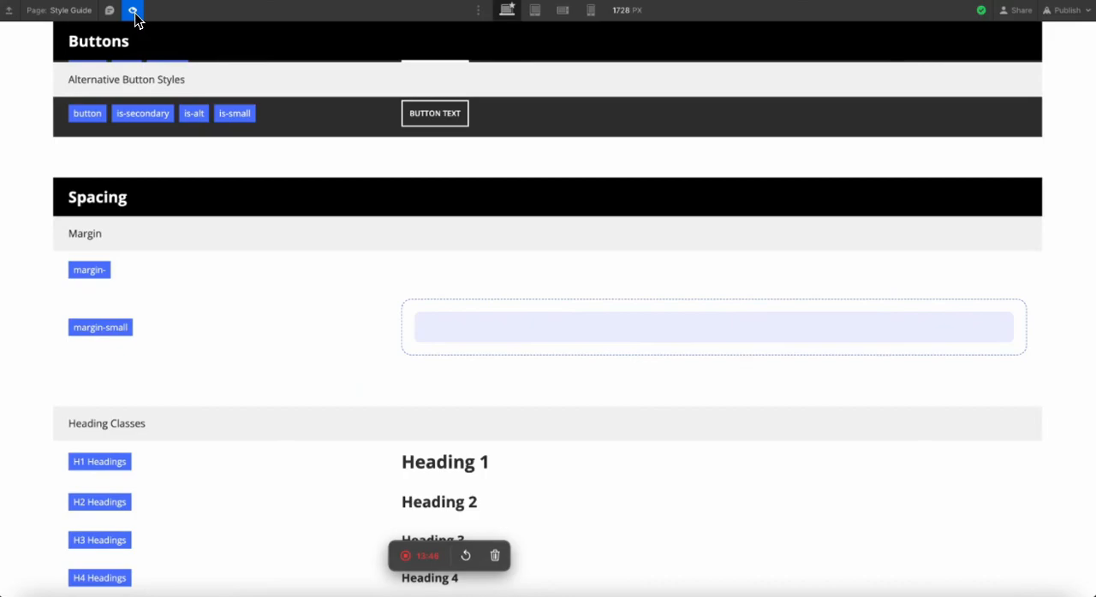
{"action": "left_click", "coordinate": [132, 10]}
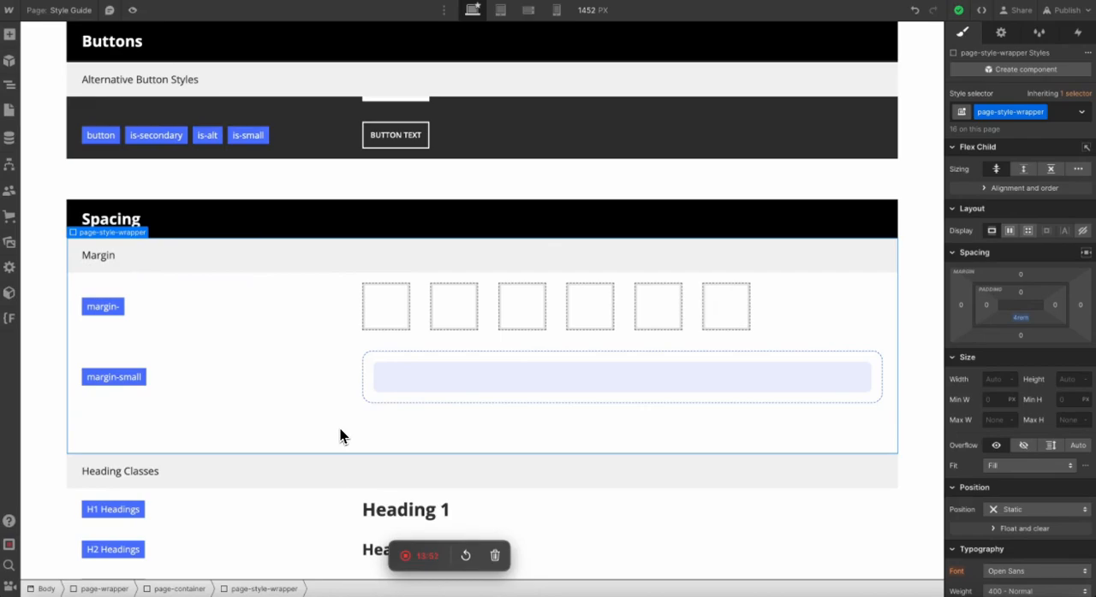
Examine how the spacer, margin-small and spacer-box blocks are nested in the page's element tree.
{"action": "left_click", "coordinate": [394, 307]}
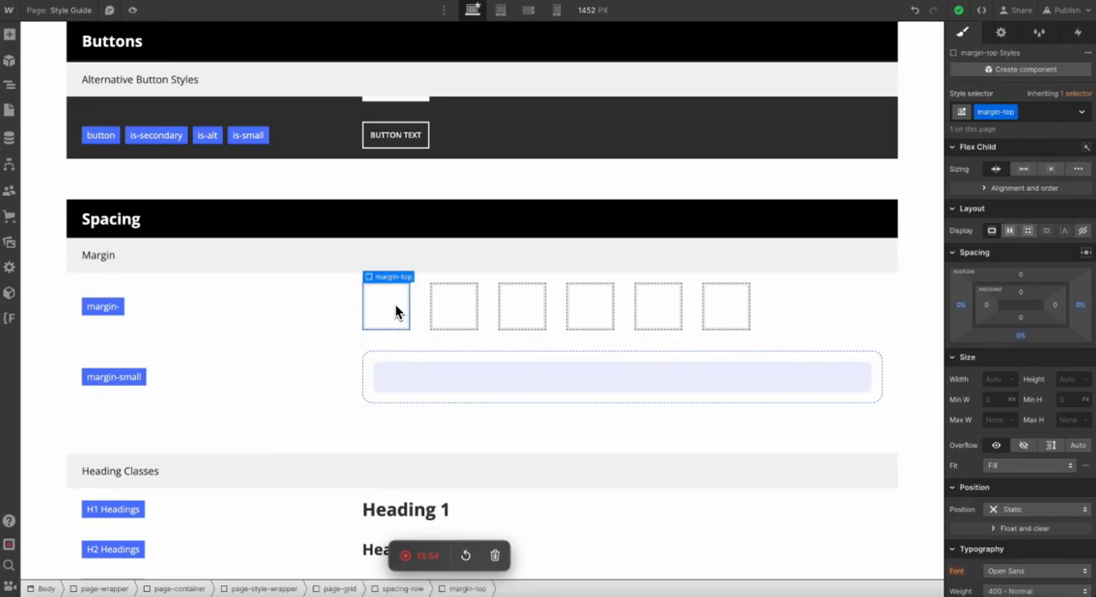
{"action": "scroll", "coordinate": [395, 303], "scroll_direction": "down", "scroll_amount": 1}
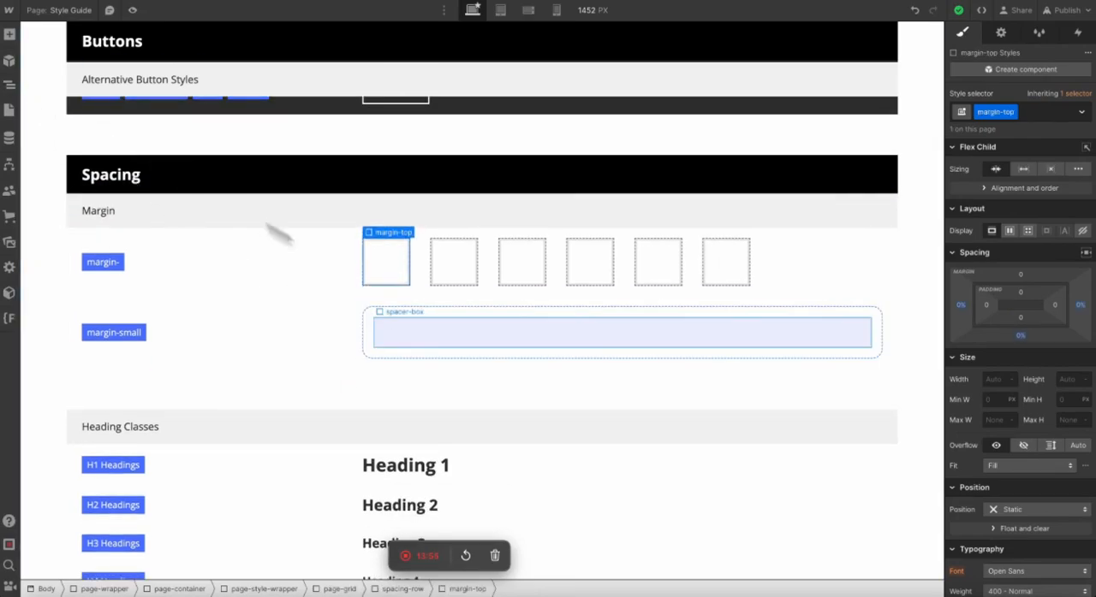
{"action": "left_click", "coordinate": [424, 321]}
{"action": "left_click", "coordinate": [10, 84]}
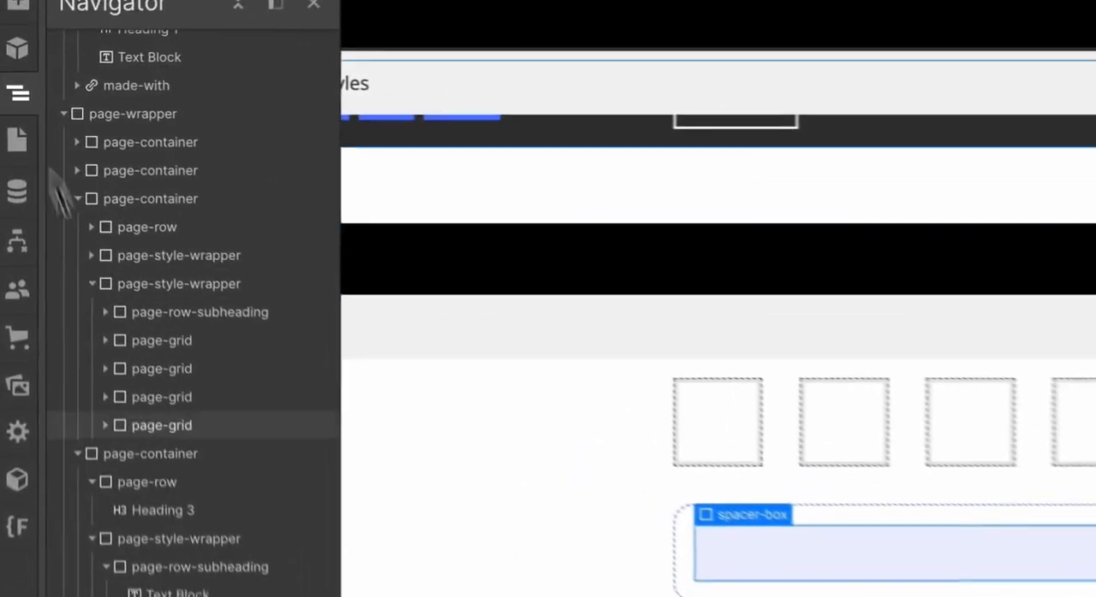
{"action": "scroll", "coordinate": [171, 514], "scroll_direction": "down", "scroll_amount": 3}
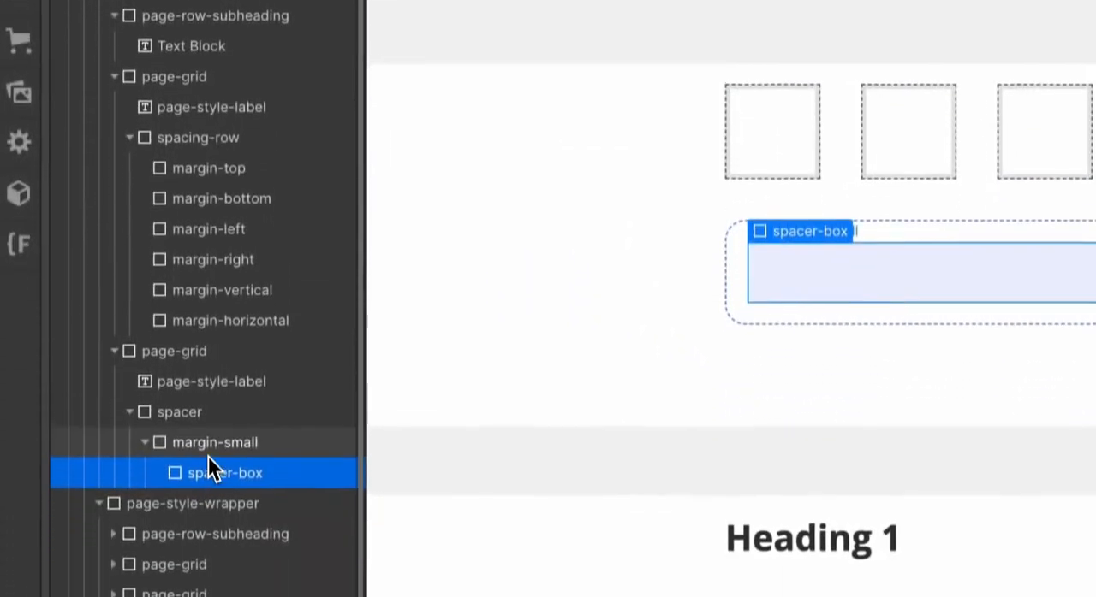
{"action": "left_click", "coordinate": [208, 437]}
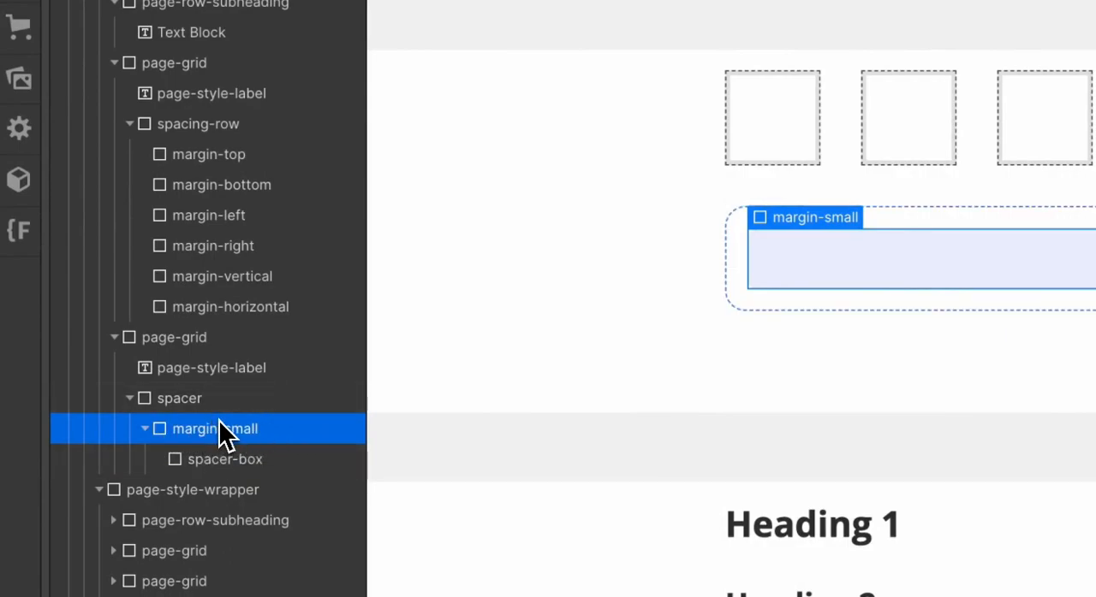
{"action": "left_click", "coordinate": [194, 400]}
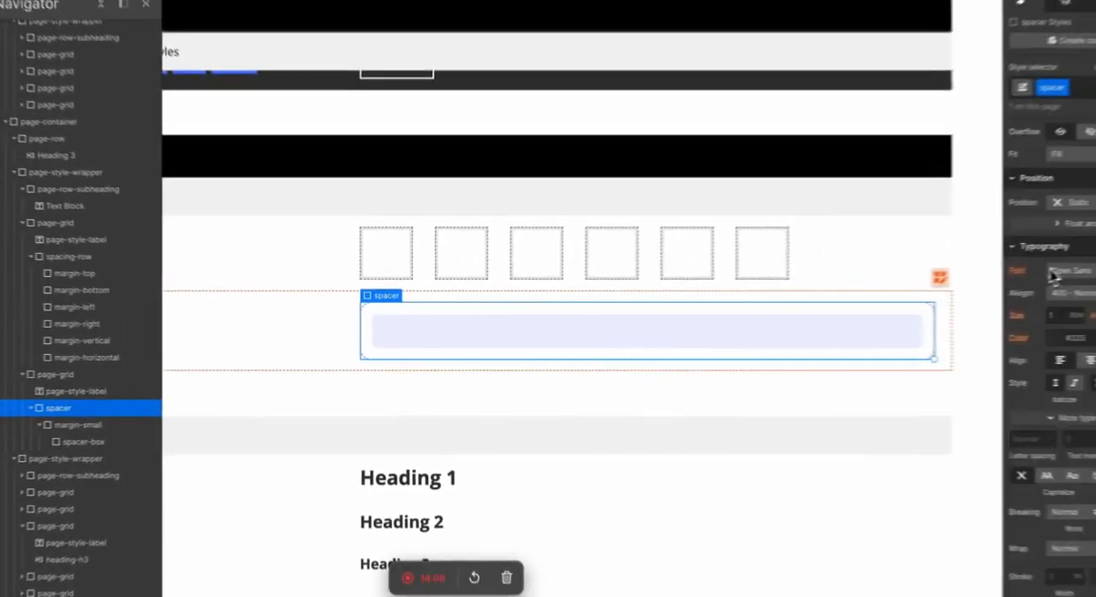
{"action": "scroll", "coordinate": [1053, 276], "scroll_direction": "down", "scroll_amount": 5}
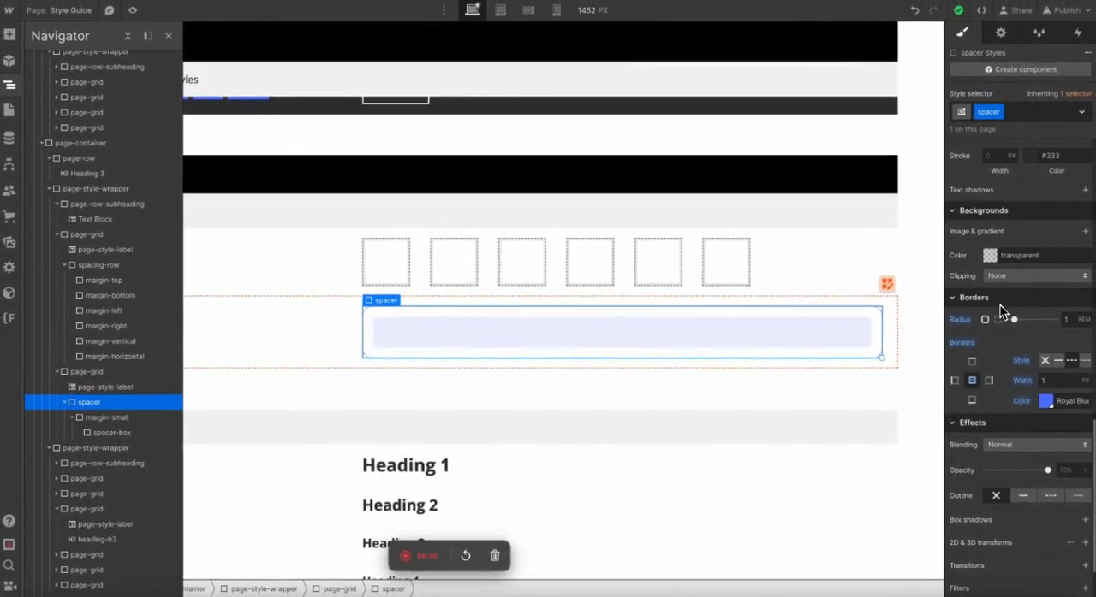
Examine the spacer-box block's background, border and size styles.
{"action": "left_click", "coordinate": [110, 435]}
{"action": "left_click_drag", "start_coordinate": [110, 435], "coordinate": [436, 380]}
{"action": "scroll", "coordinate": [1013, 351], "scroll_direction": "down", "scroll_amount": 6}
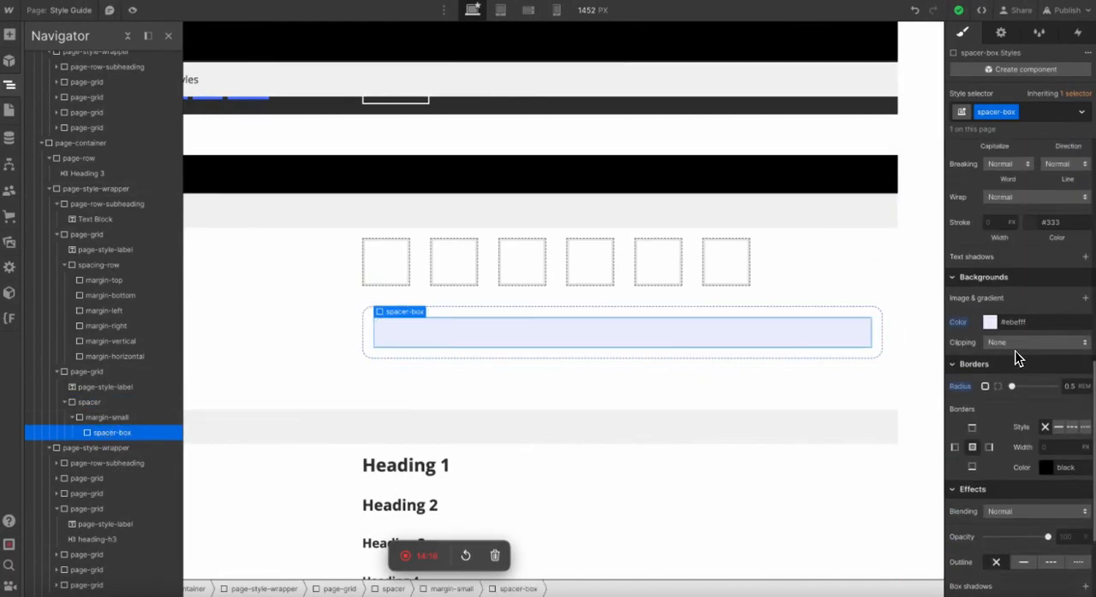
{"action": "scroll", "coordinate": [1006, 327], "scroll_direction": "up", "scroll_amount": 6}
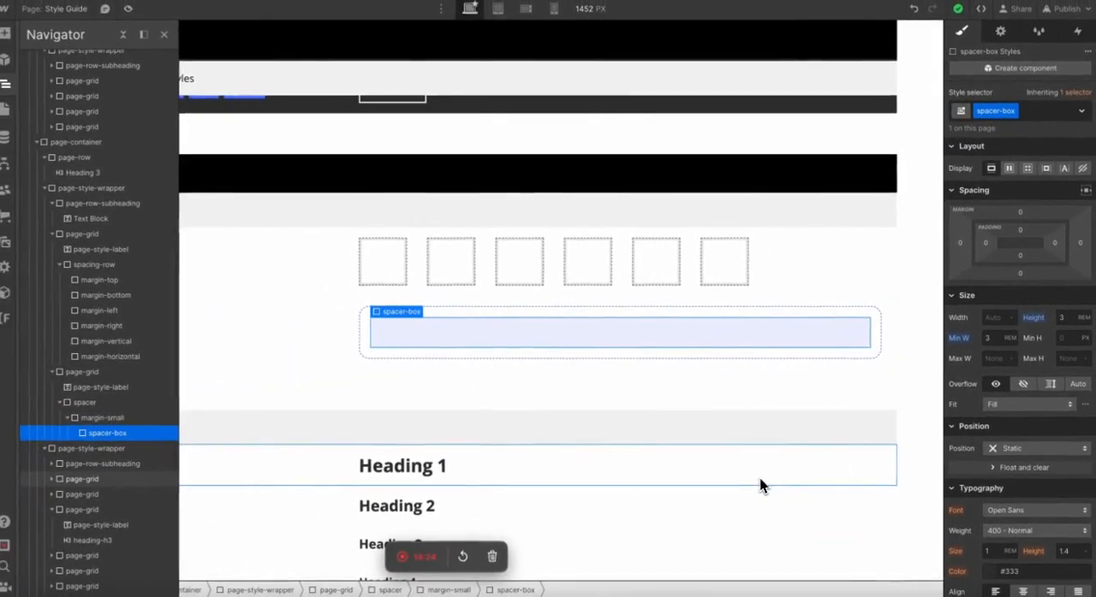
{"action": "left_click", "coordinate": [332, 428]}
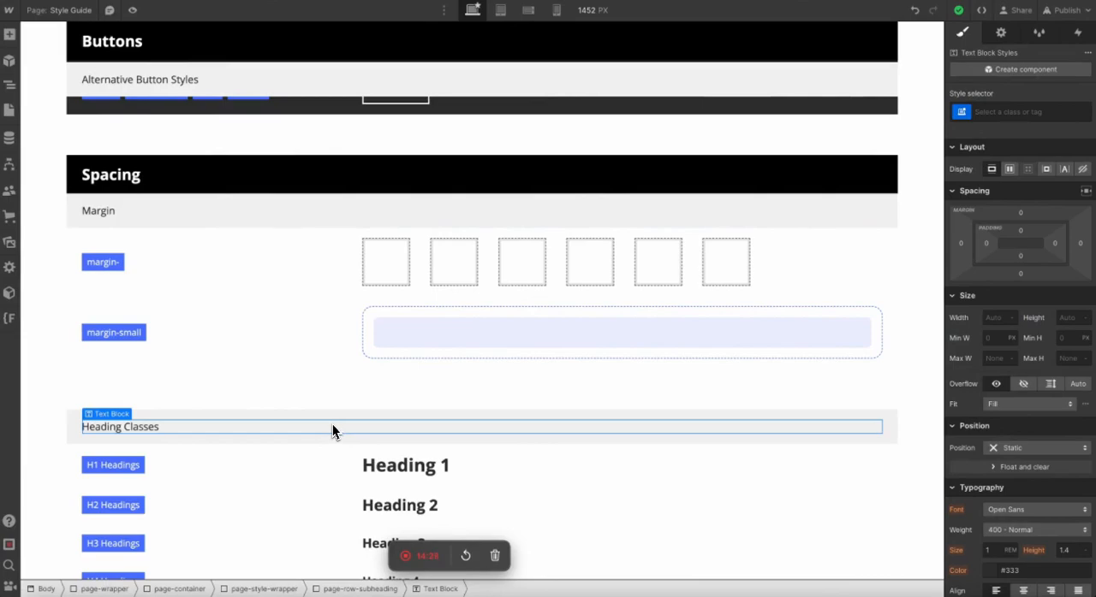
{"action": "left_click", "coordinate": [411, 330]}
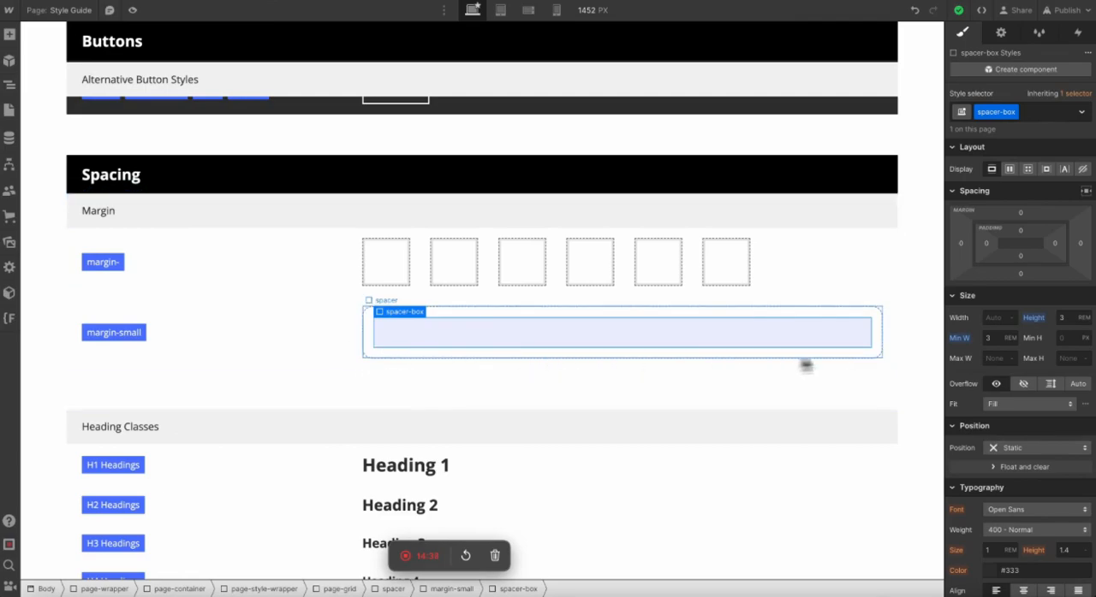
{"action": "left_click", "coordinate": [306, 508]}
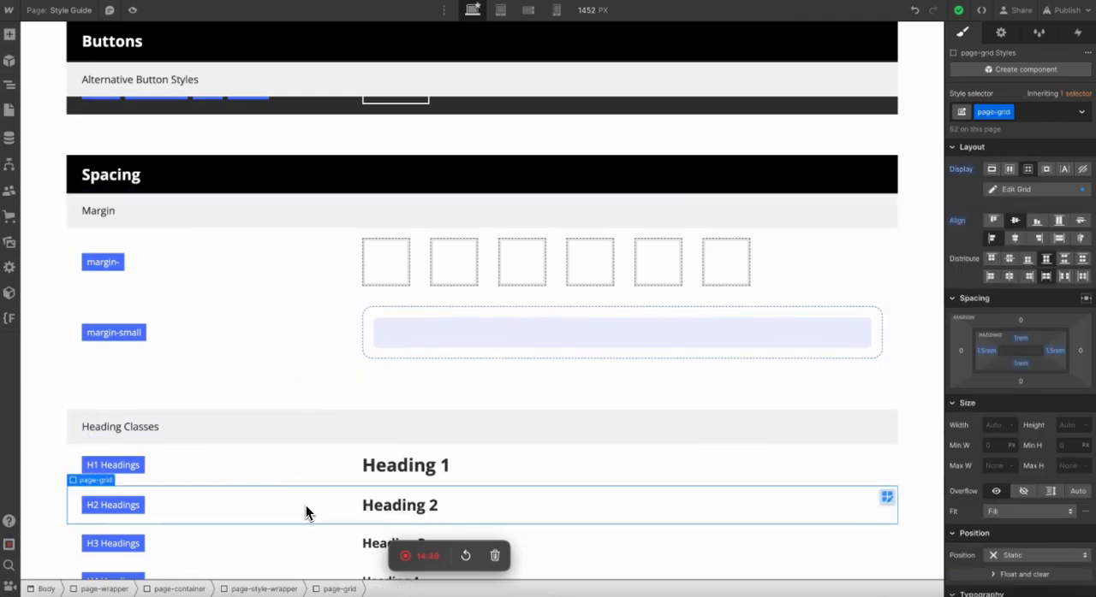
{"action": "left_click", "coordinate": [303, 338]}
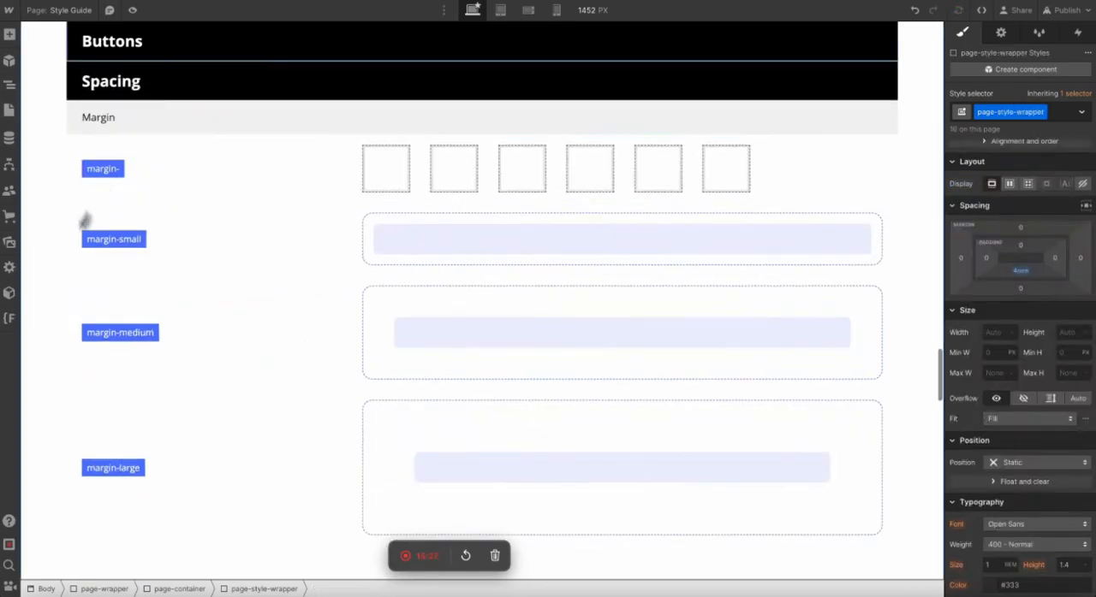
{"action": "left_click", "coordinate": [29, 296]}
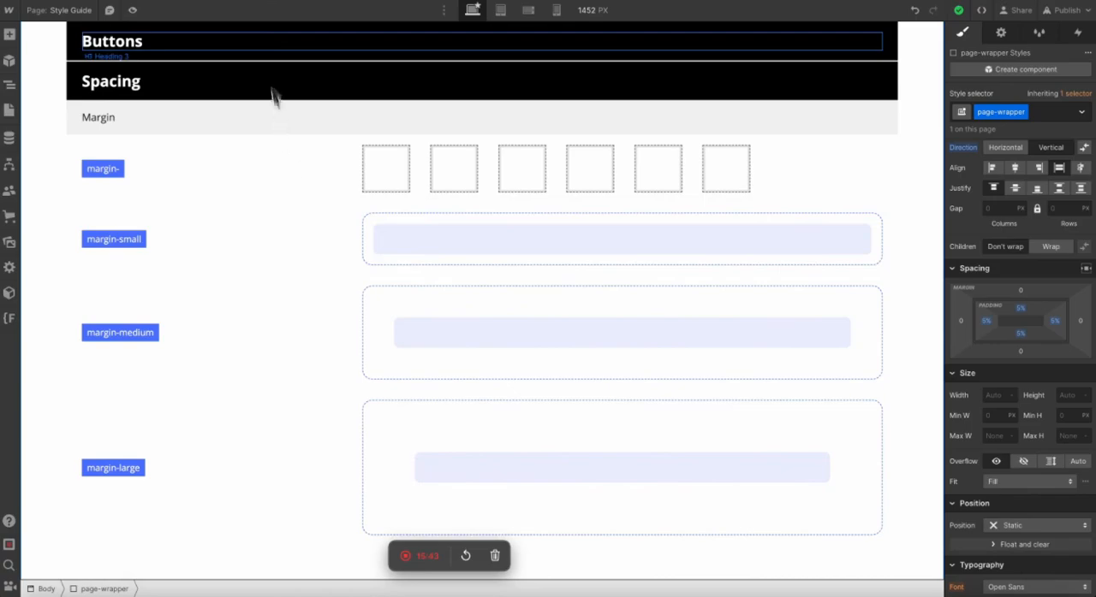
{"action": "scroll", "coordinate": [274, 94], "scroll_direction": "up", "scroll_amount": 2}
{"action": "left_click", "coordinate": [163, 232]}
{"action": "scroll", "coordinate": [161, 233], "scroll_direction": "down", "scroll_amount": 4}
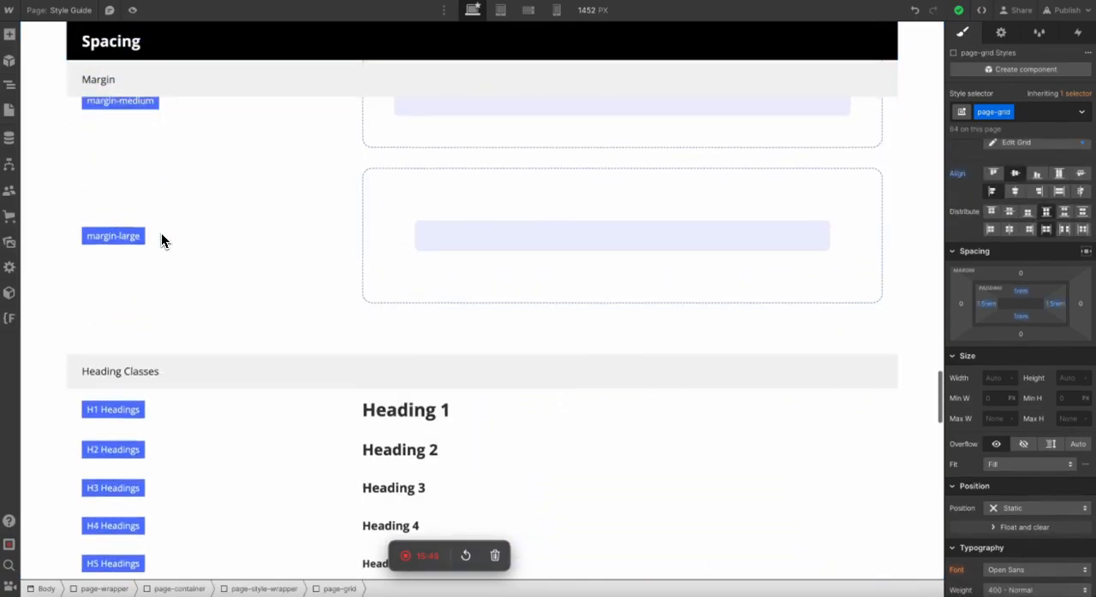
Delete the leftover style blocks below the Margin block, from Heading Classes through Text Styles and Rich Text Formatting.
{"action": "left_click", "coordinate": [74, 438]}
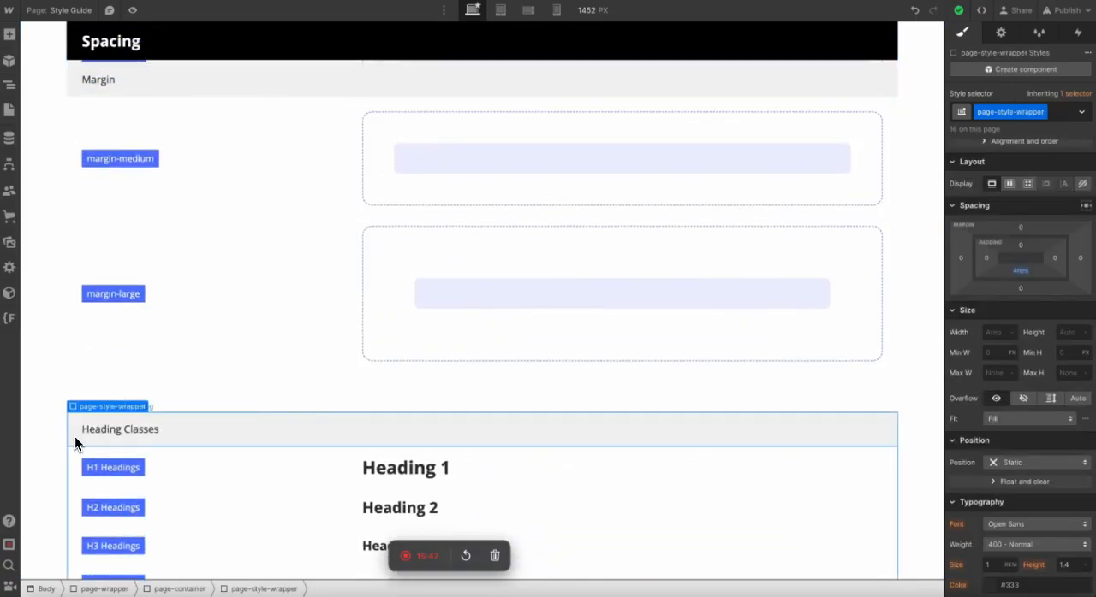
{"action": "scroll", "coordinate": [75, 437], "scroll_direction": "down", "scroll_amount": 4}
{"action": "scroll", "coordinate": [74, 437], "scroll_direction": "down", "scroll_amount": 3}
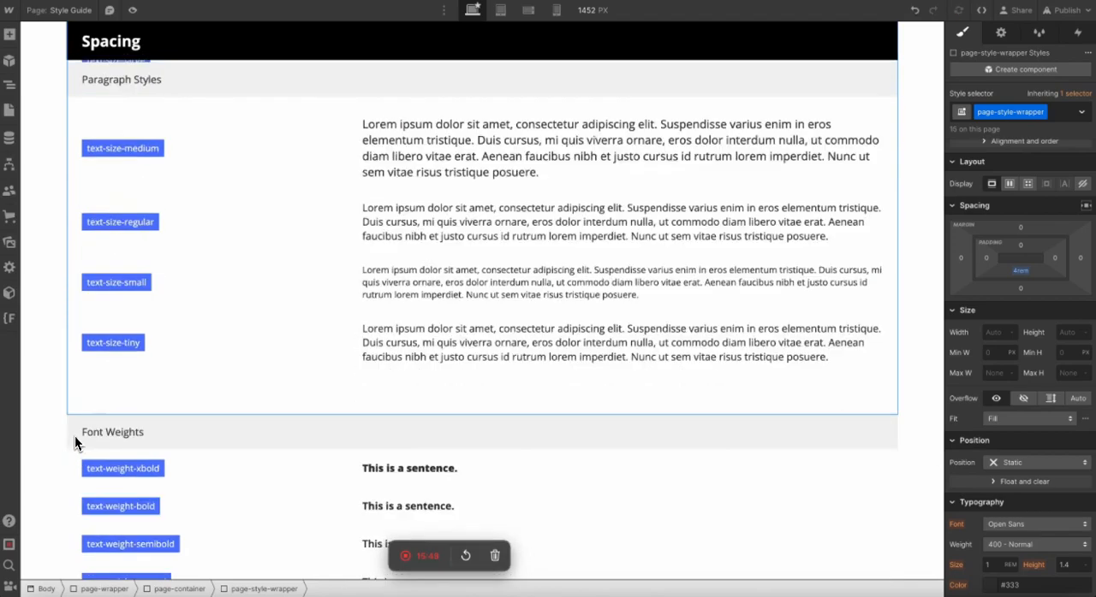
{"action": "scroll", "coordinate": [74, 435], "scroll_direction": "down", "scroll_amount": 8}
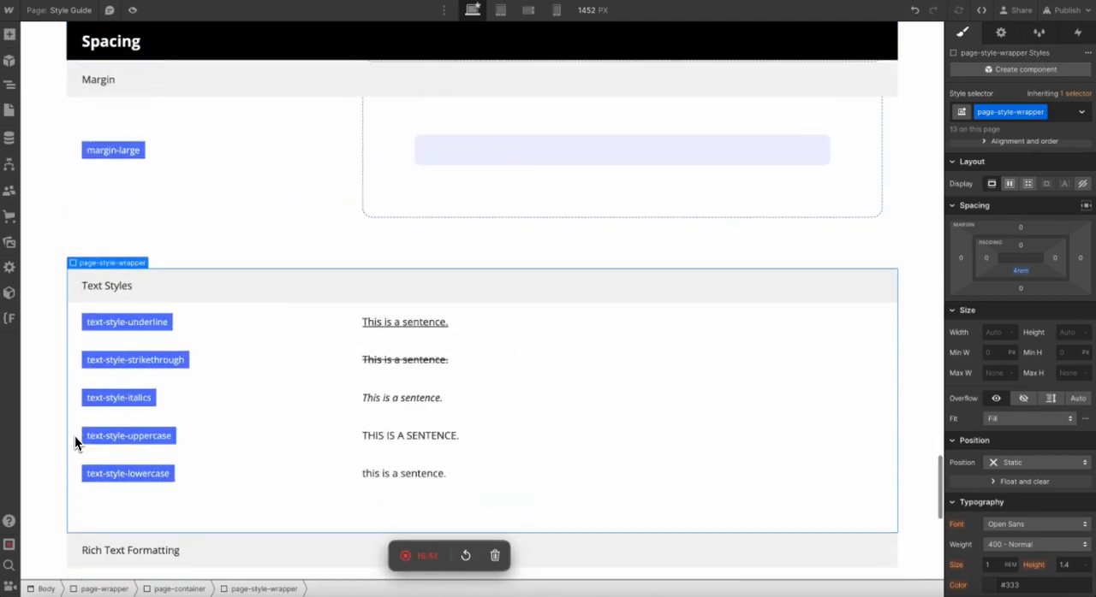
{"action": "scroll", "coordinate": [75, 436], "scroll_direction": "up", "scroll_amount": 5}
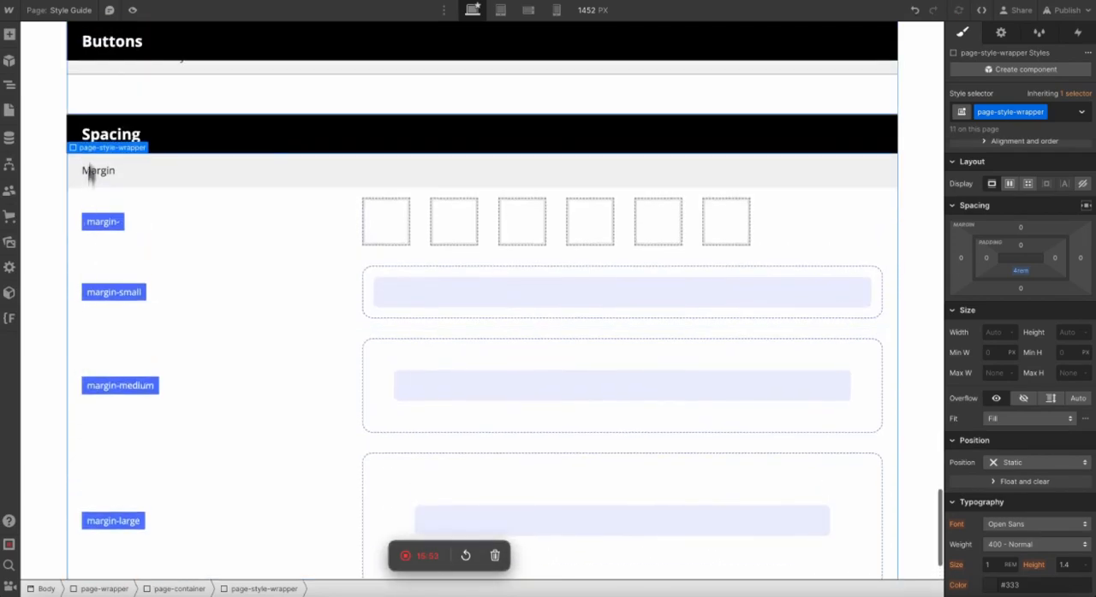
Paste a copy of the Margin block below the original and retitle its subheading Padding.
{"action": "key", "text": "super+v"}
{"action": "scroll", "coordinate": [60, 285], "scroll_direction": "down", "scroll_amount": 6}
{"action": "scroll", "coordinate": [59, 287], "scroll_direction": "up", "scroll_amount": 1}
{"action": "double_click", "coordinate": [99, 230]}
{"action": "type", "text": "Padding"}
{"action": "left_click", "coordinate": [58, 270]}
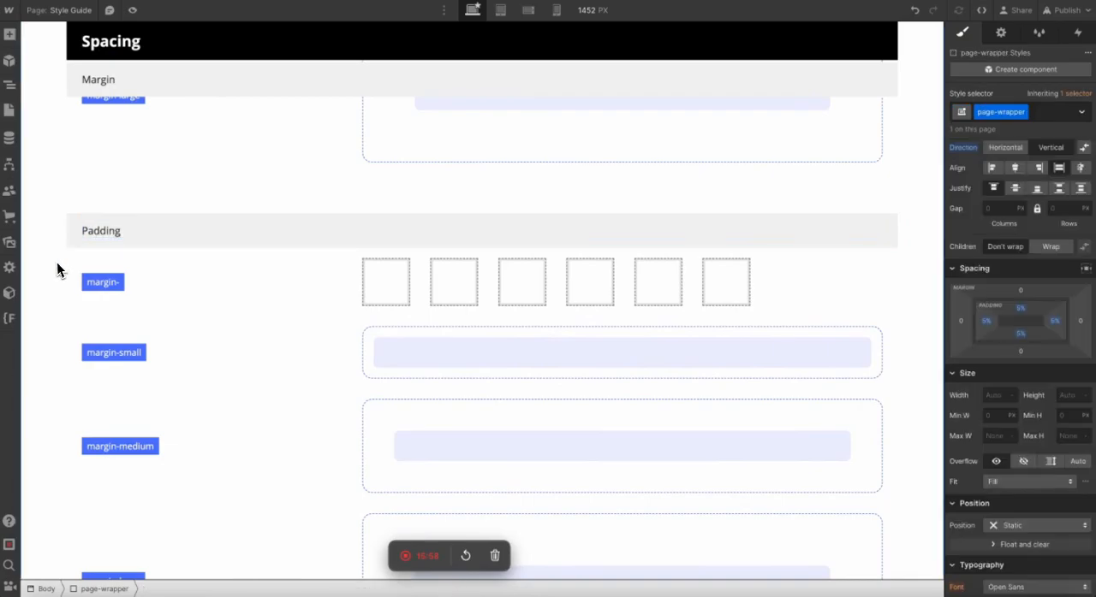
Relabel the Padding block's rows padding-, padding-small, padding-medium and padding-large, and remove the direction boxes from its first row.
{"action": "scroll", "coordinate": [58, 271], "scroll_direction": "up", "scroll_amount": 5}
{"action": "scroll", "coordinate": [57, 269], "scroll_direction": "down", "scroll_amount": 4}
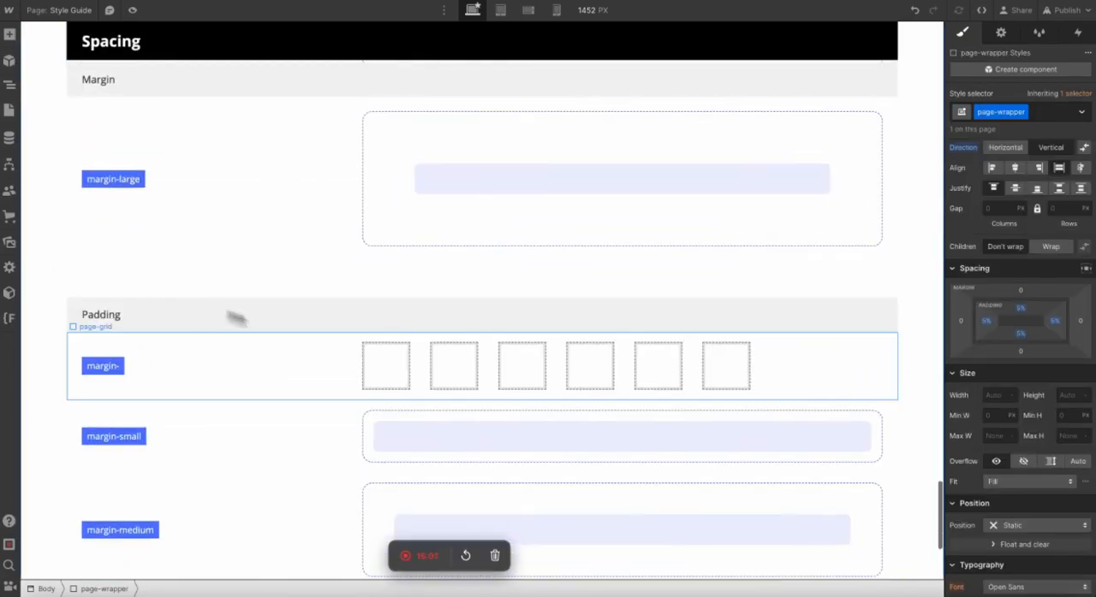
{"action": "left_click", "coordinate": [371, 363]}
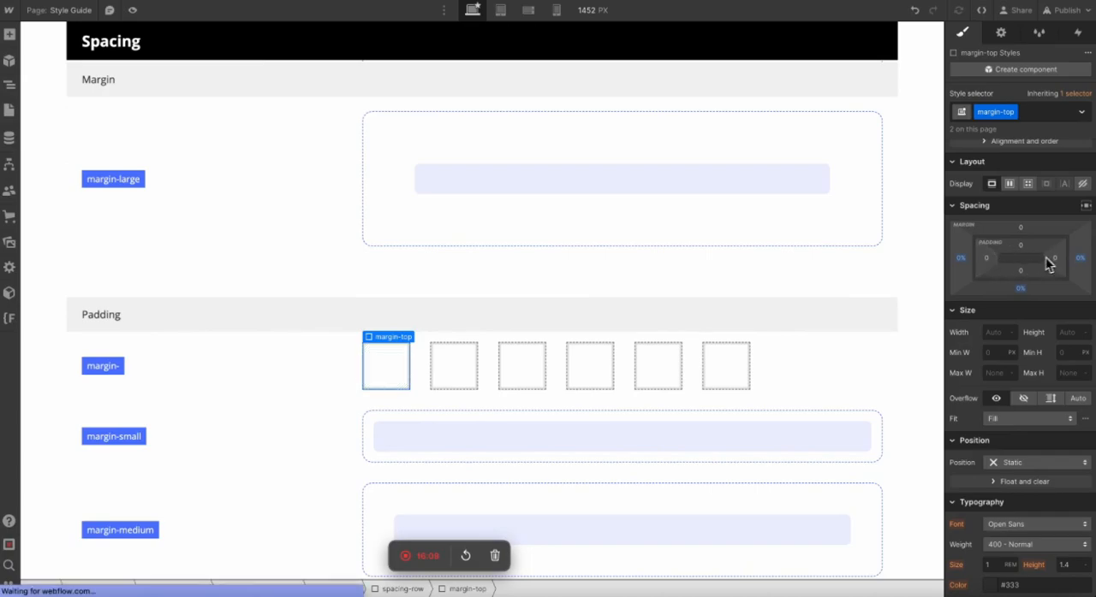
{"action": "scroll", "coordinate": [844, 412], "scroll_direction": "down", "scroll_amount": 3}
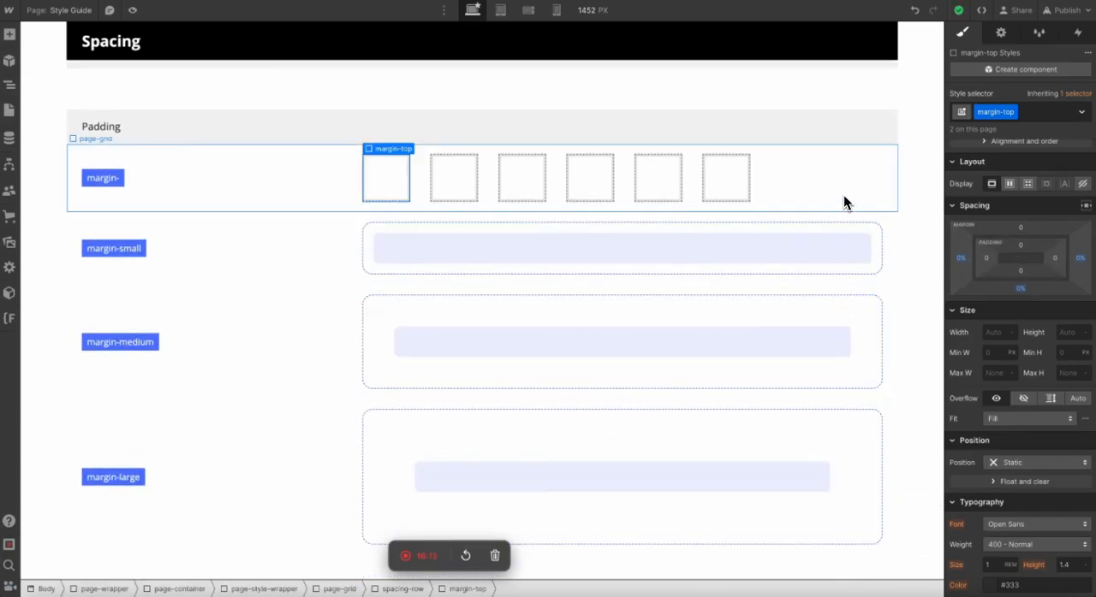
{"action": "scroll", "coordinate": [386, 197], "scroll_direction": "up", "scroll_amount": 3}
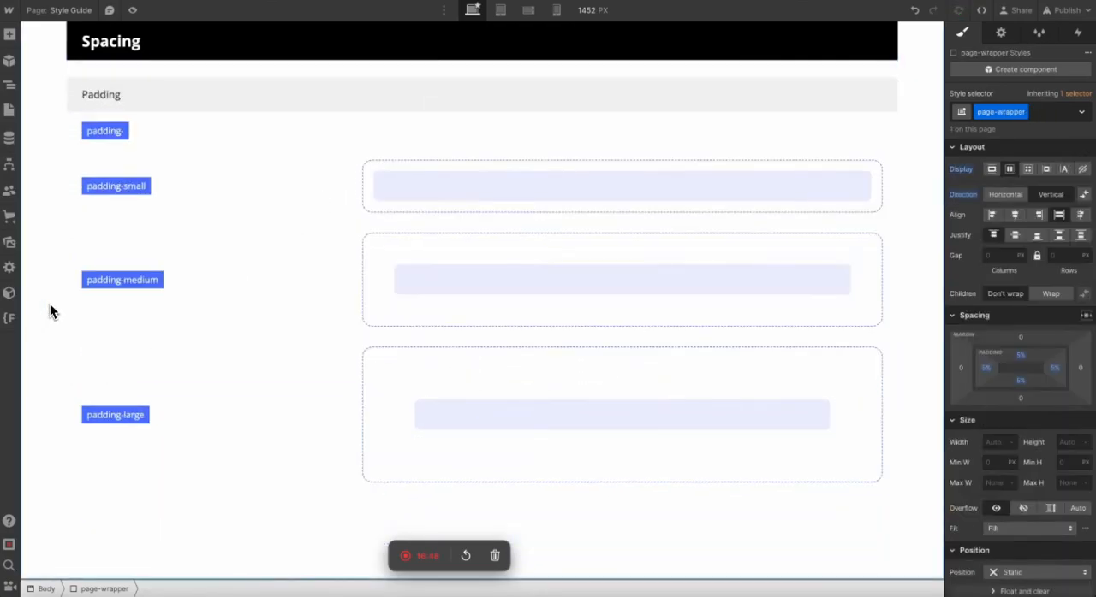
Compare the Padding rows with the Margin rows and check the padding values of the padding-medium block.
{"action": "scroll", "coordinate": [50, 303], "scroll_direction": "up", "scroll_amount": 4}
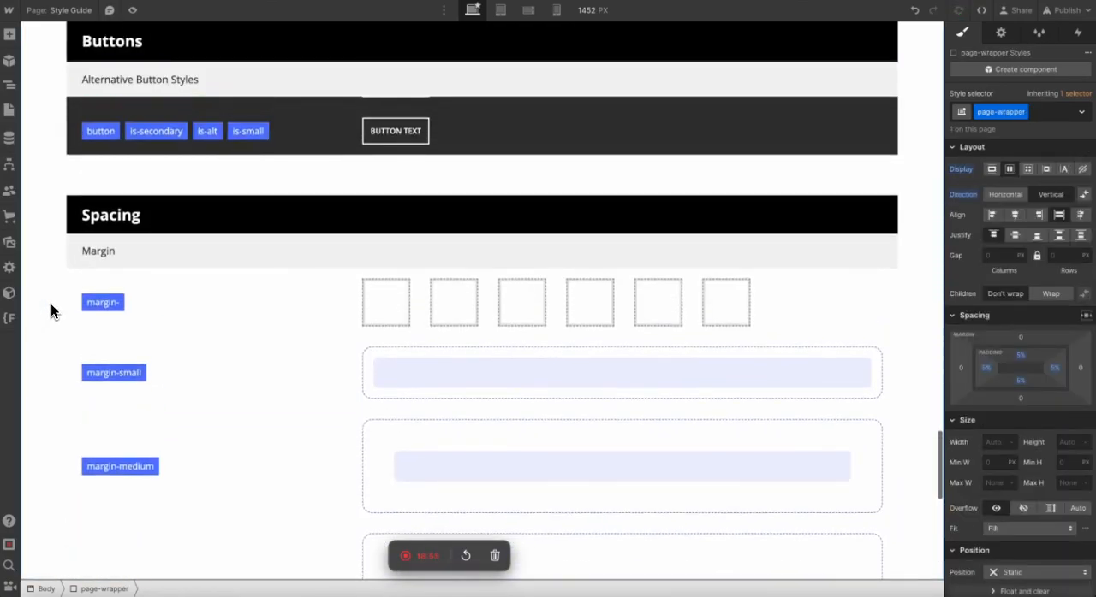
{"action": "scroll", "coordinate": [50, 303], "scroll_direction": "down", "scroll_amount": 4}
{"action": "left_click", "coordinate": [432, 271]}
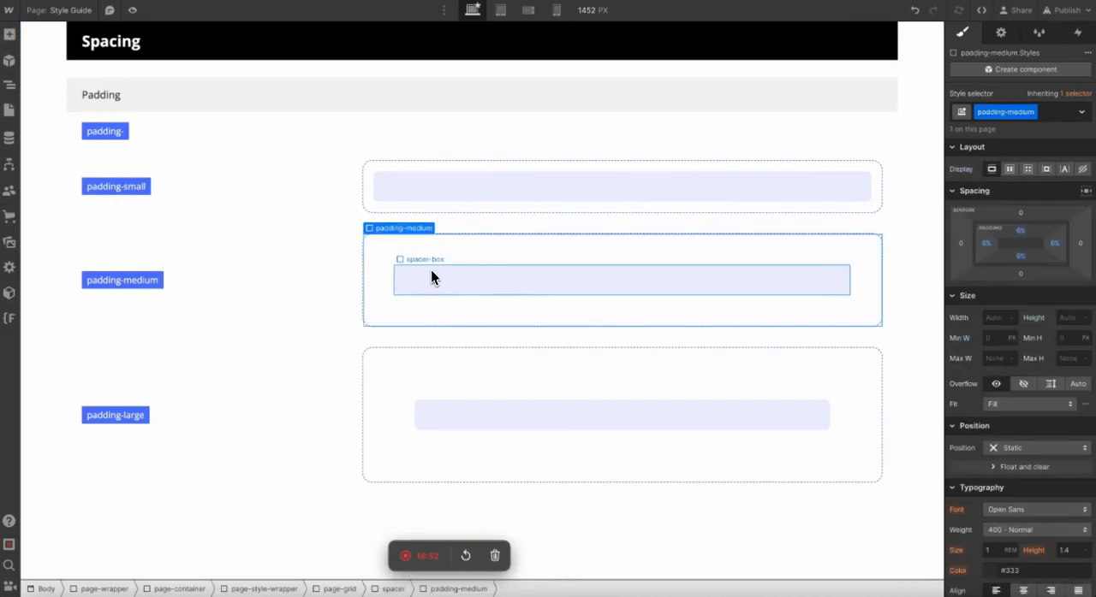
{"action": "left_click", "coordinate": [914, 275]}
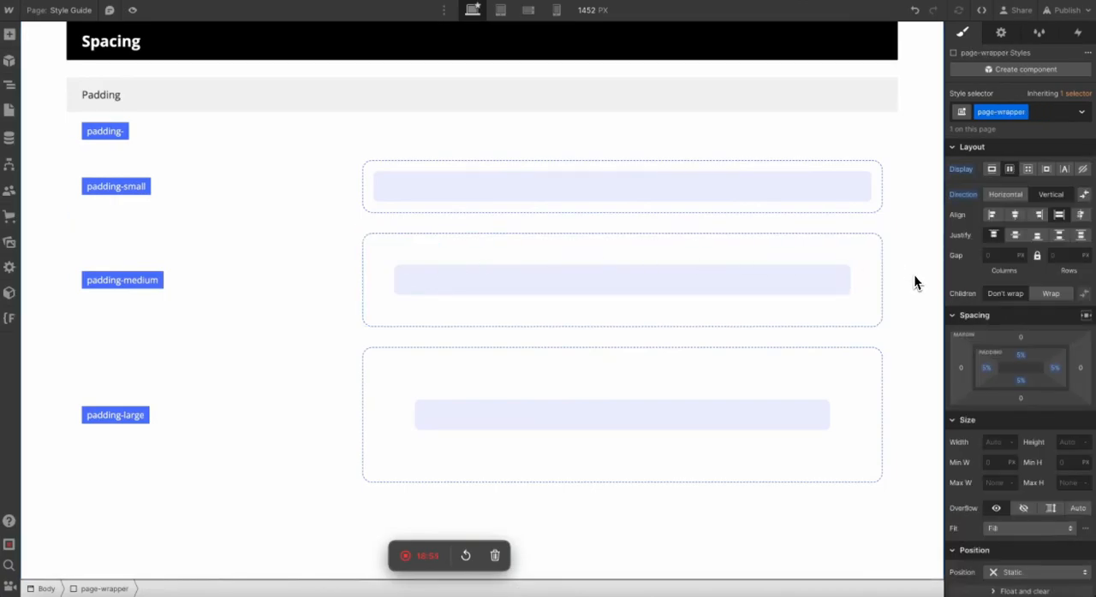
{"action": "scroll", "coordinate": [877, 289], "scroll_direction": "up", "scroll_amount": 4}
{"action": "scroll", "coordinate": [855, 256], "scroll_direction": "up", "scroll_amount": 2}
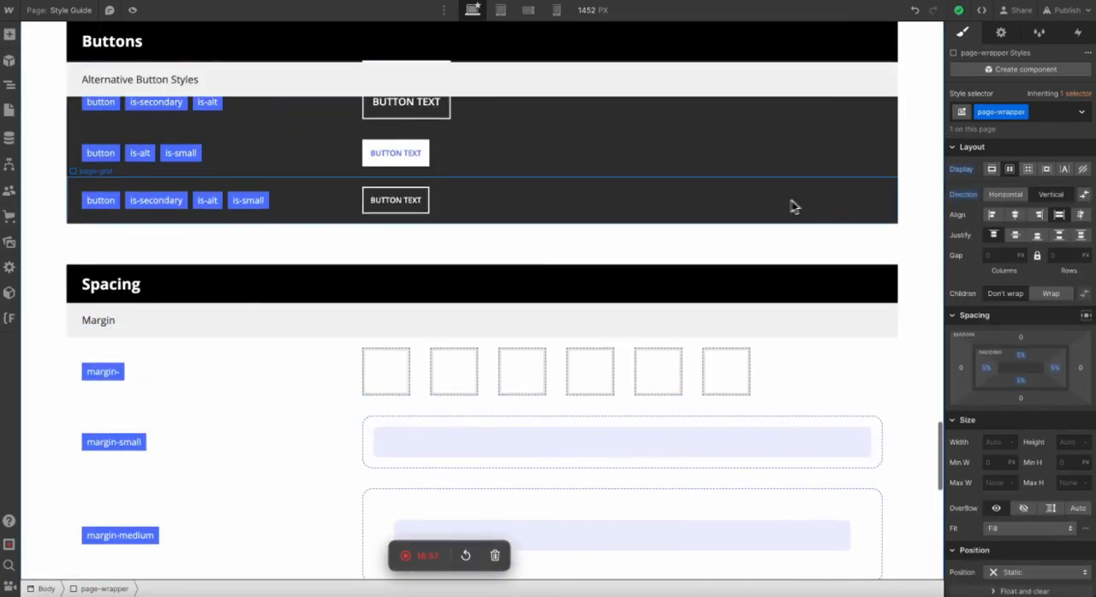
{"action": "left_click", "coordinate": [787, 204]}
{"action": "scroll", "coordinate": [772, 206], "scroll_direction": "down", "scroll_amount": 6}
{"action": "scroll", "coordinate": [665, 511], "scroll_direction": "up", "scroll_amount": 4}
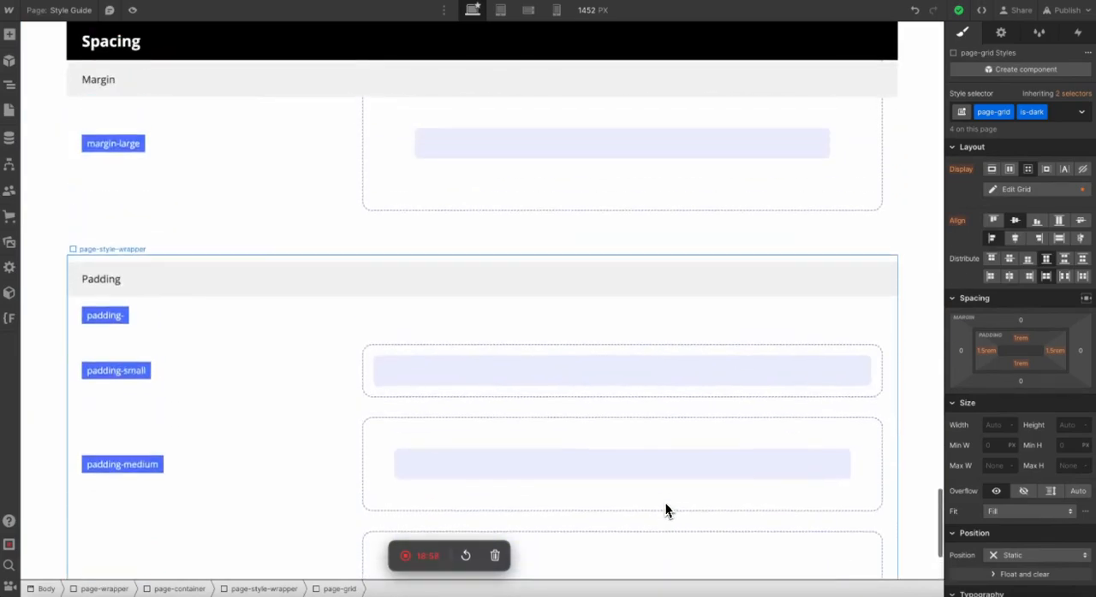
{"action": "scroll", "coordinate": [634, 223], "scroll_direction": "up", "scroll_amount": 3}
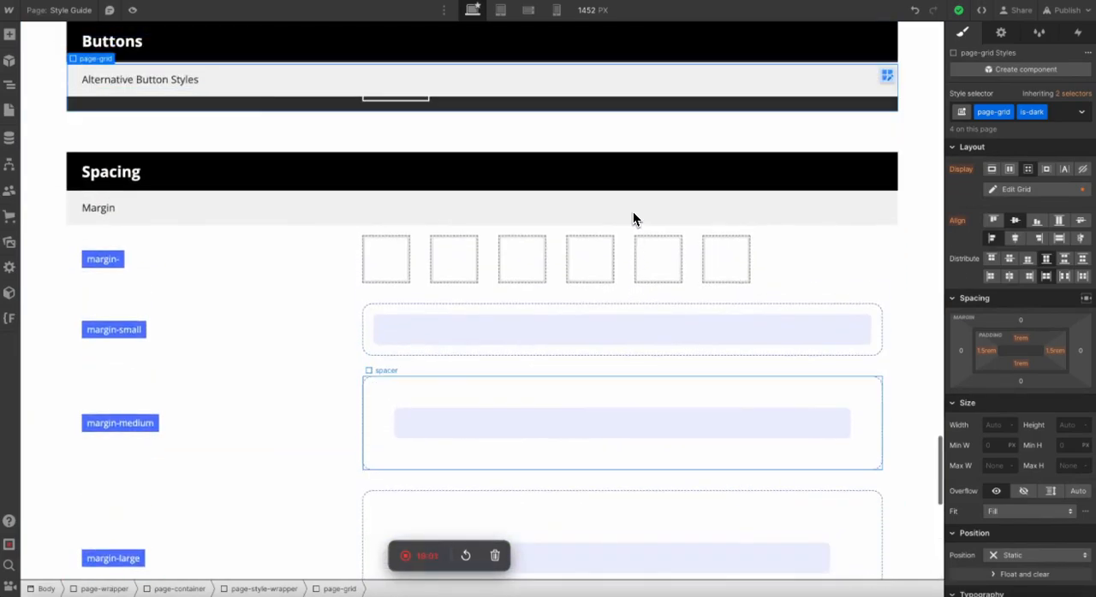
{"action": "scroll", "coordinate": [633, 220], "scroll_direction": "down", "scroll_amount": 6}
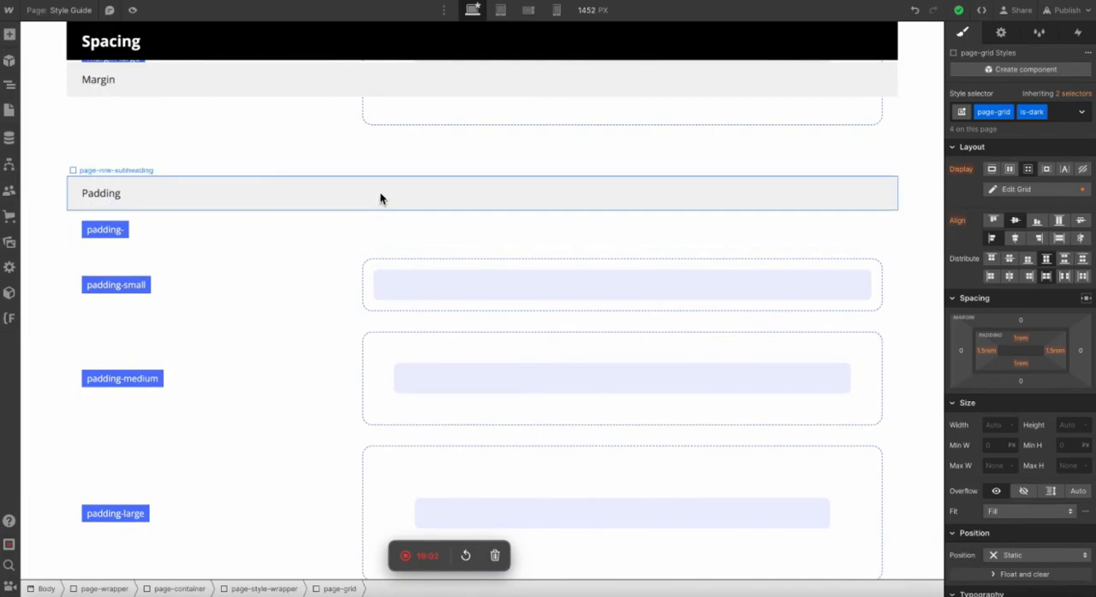
Duplicate the whole Padding block below itself and retitle the copy's subheading Containers.
{"action": "left_click", "coordinate": [377, 194]}
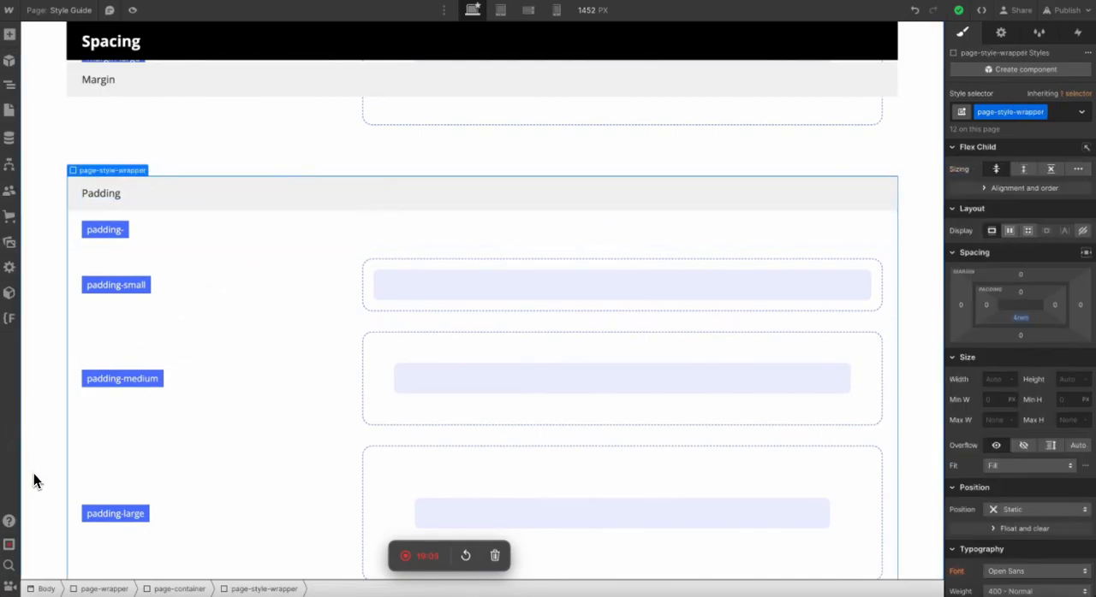
{"action": "scroll", "coordinate": [39, 328], "scroll_direction": "down", "scroll_amount": 2}
{"action": "scroll", "coordinate": [39, 319], "scroll_direction": "up", "scroll_amount": 2}
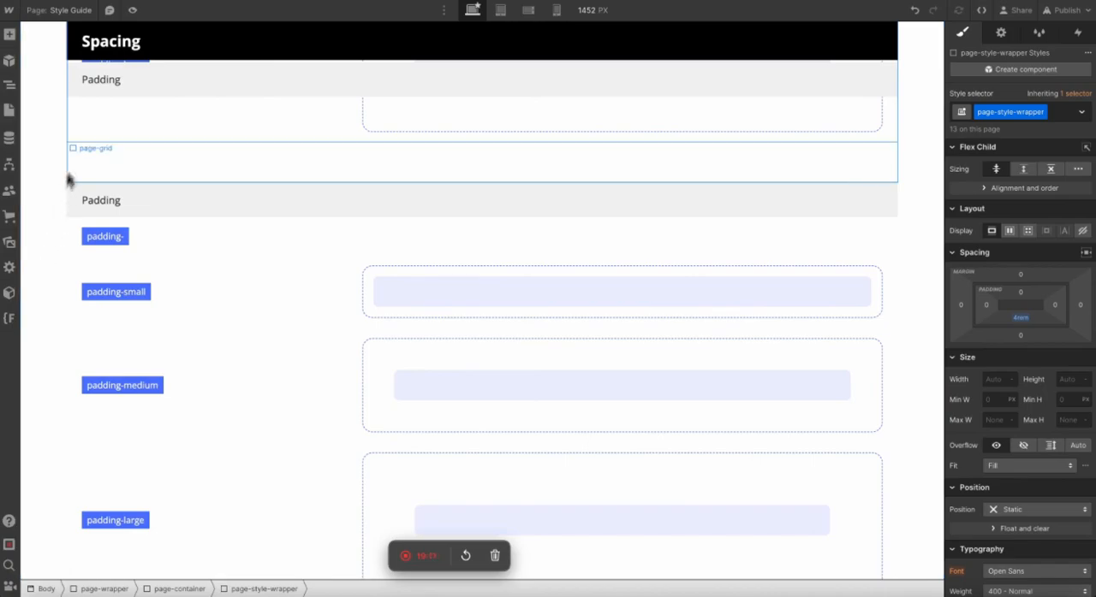
{"action": "double_click", "coordinate": [95, 203]}
{"action": "type", "text": "Containers"}
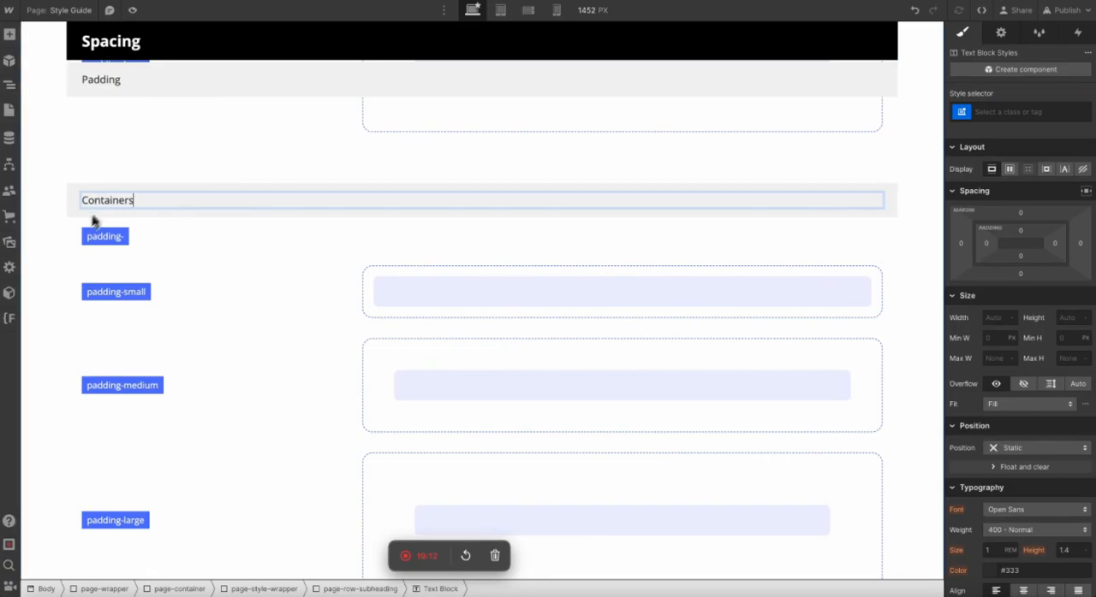
{"action": "left_click", "coordinate": [10, 268]}
Delete the padding- row from the Containers block.
{"action": "left_click", "coordinate": [216, 212]}
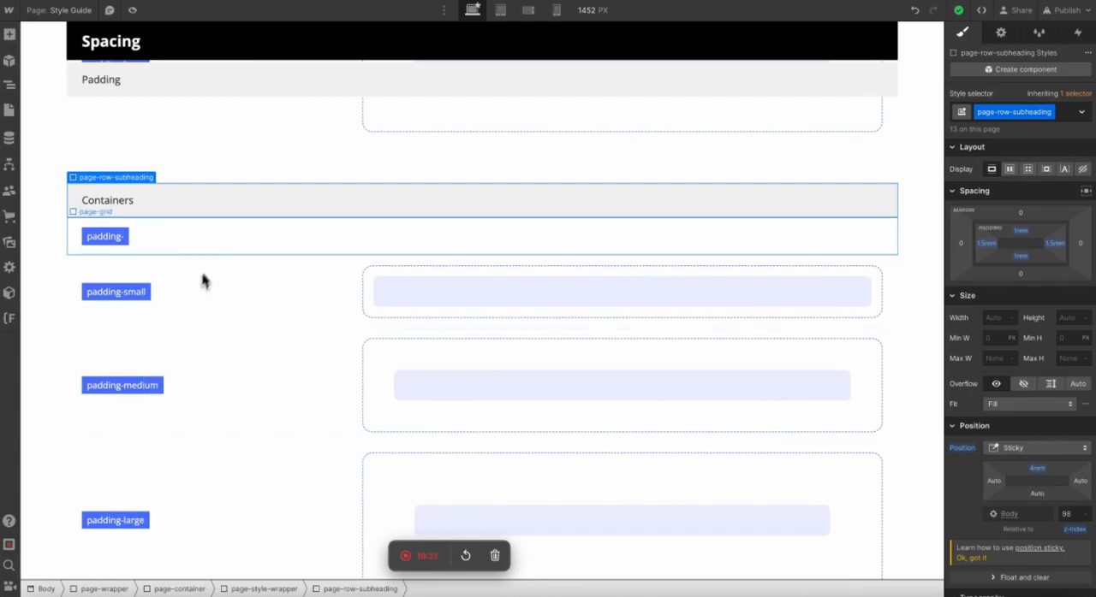
{"action": "left_click", "coordinate": [212, 244]}
{"action": "key", "text": "Delete"}
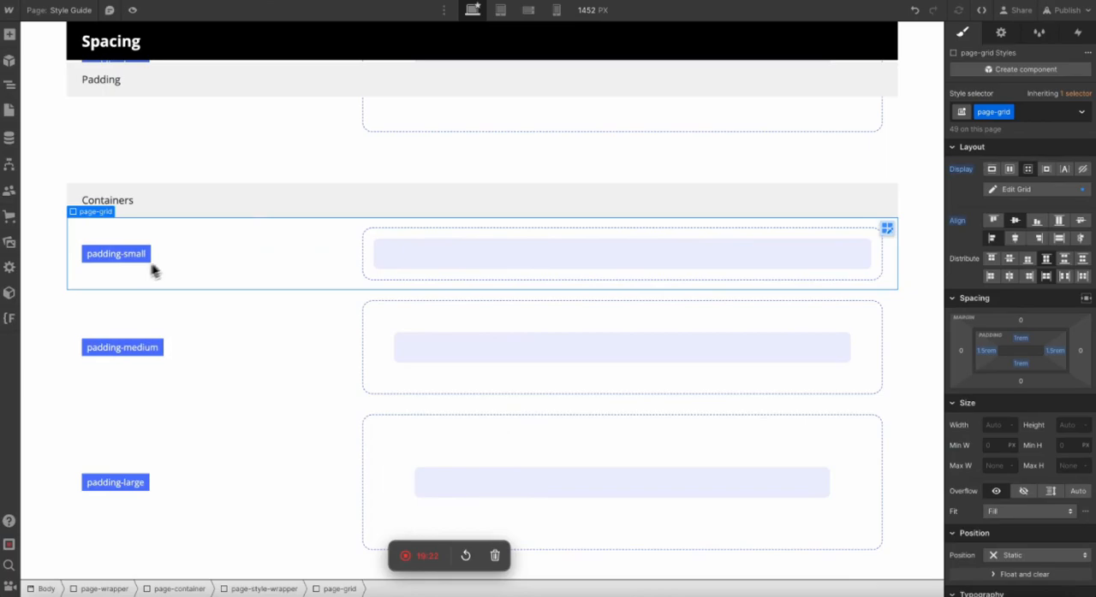
Relabel the three rows of the Containers block container-small, container-medium and container-large.
{"action": "left_click", "coordinate": [117, 256]}
{"action": "double_click", "coordinate": [117, 255]}
{"action": "type", "text": "container-s"}
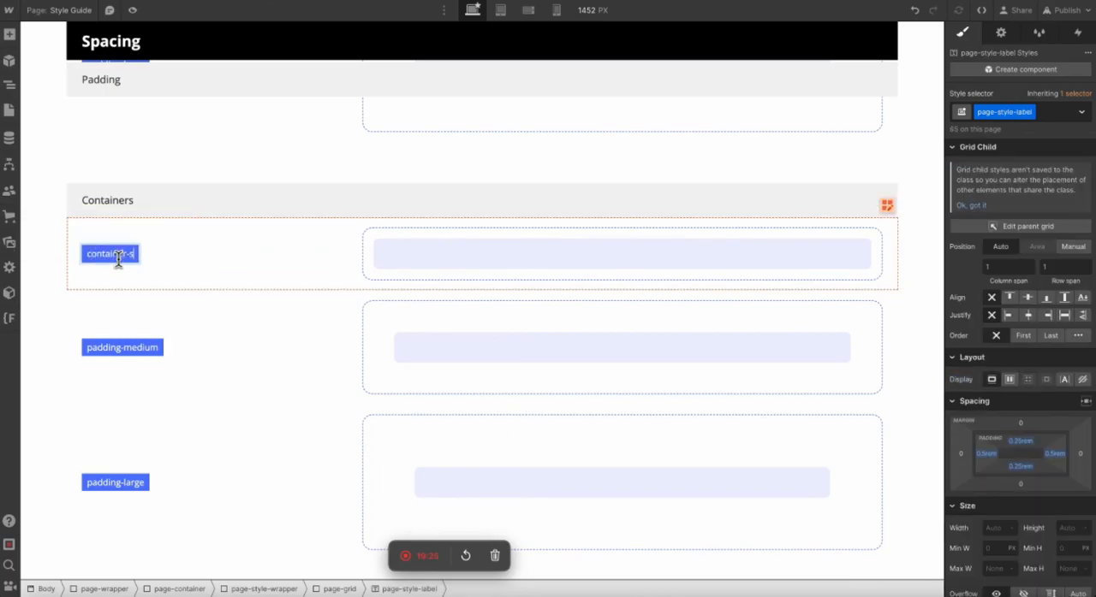
{"action": "left_click", "coordinate": [91, 350]}
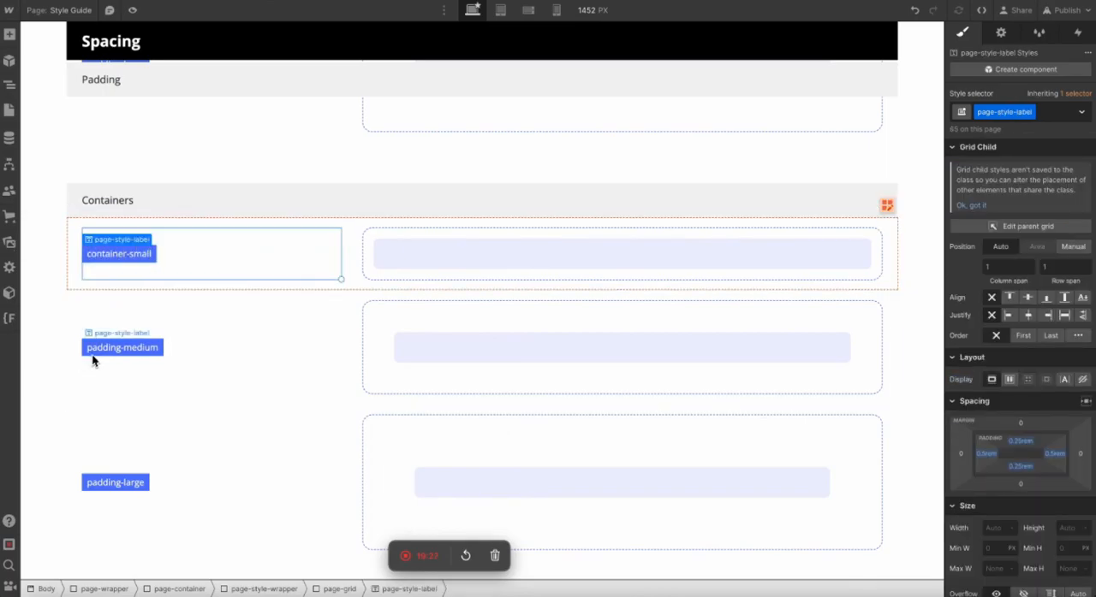
{"action": "left_click", "coordinate": [103, 347]}
{"action": "double_click", "coordinate": [102, 346]}
{"action": "type", "text": "container"}
{"action": "left_click", "coordinate": [95, 484]}
{"action": "double_click", "coordinate": [96, 483]}
{"action": "double_click", "coordinate": [94, 483]}
{"action": "type", "text": "container"}
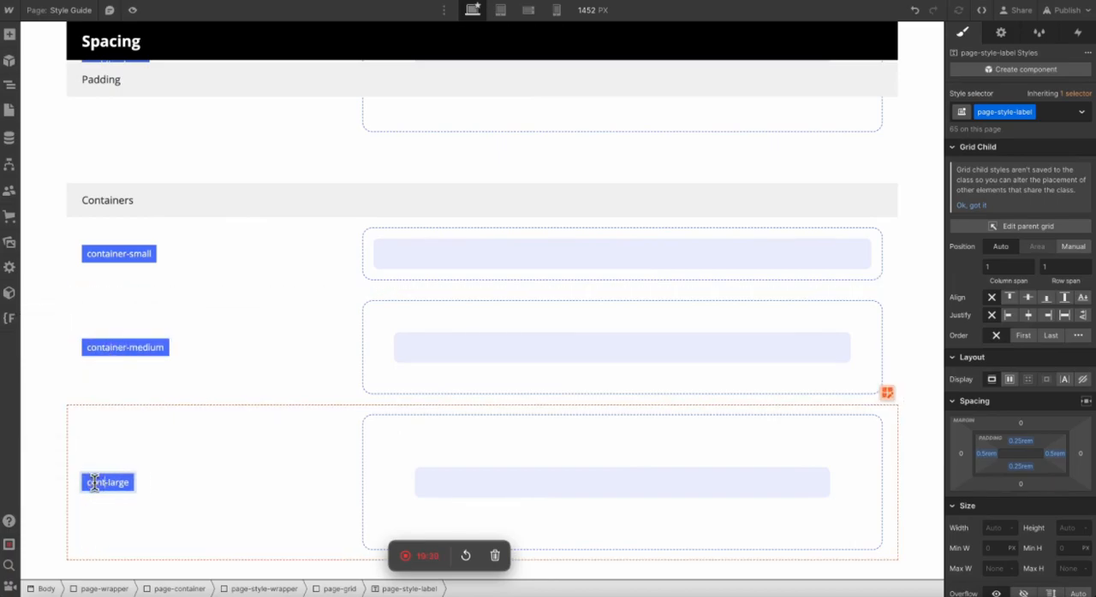
{"action": "left_click", "coordinate": [226, 319]}
Replace the padding-small class on the block in the first Containers row with a new class container-small.
{"action": "left_click", "coordinate": [417, 248]}
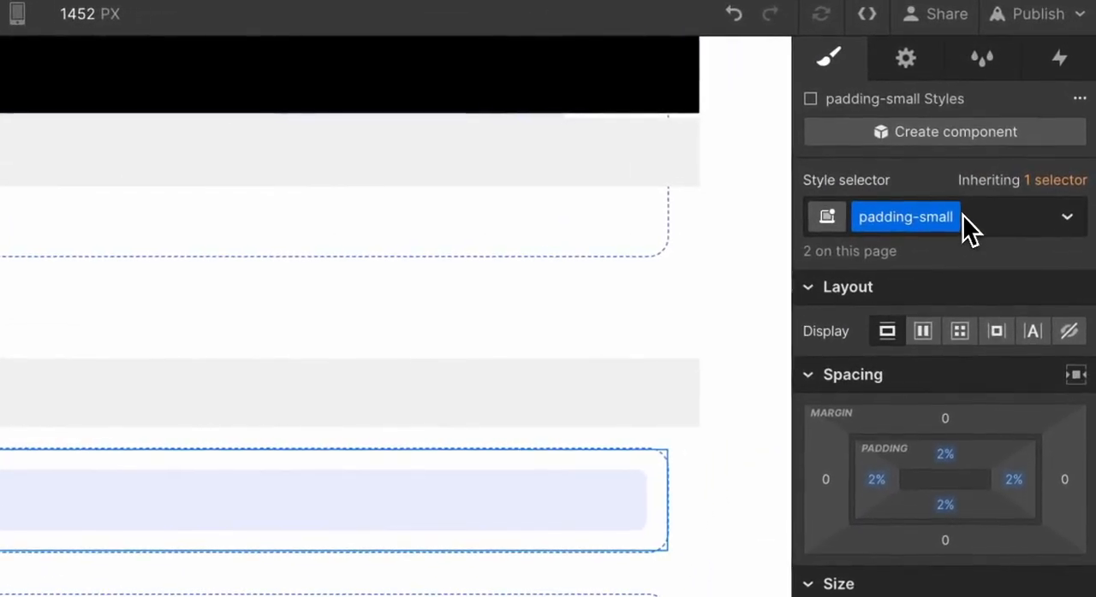
{"action": "left_click", "coordinate": [967, 227]}
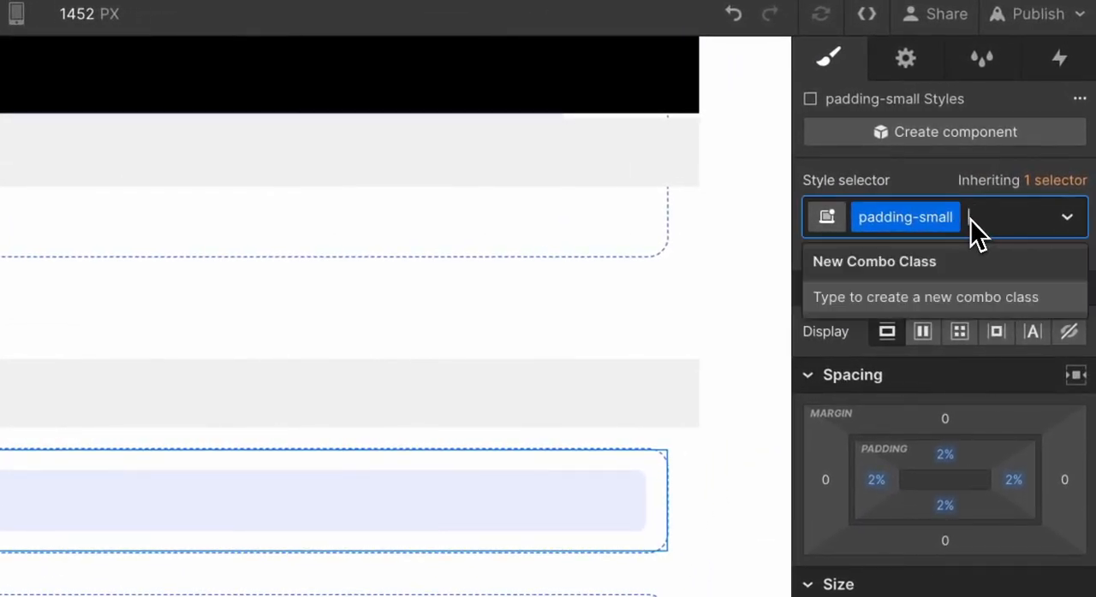
{"action": "key", "text": "BackSpace"}
{"action": "type", "text": "container-lar"}
{"action": "key", "text": "BackSpace"}
{"action": "key", "text": "BackSpace"}
{"action": "key", "text": "BackSpace"}
{"action": "type", "text": "small"}
{"action": "key", "text": "Return"}
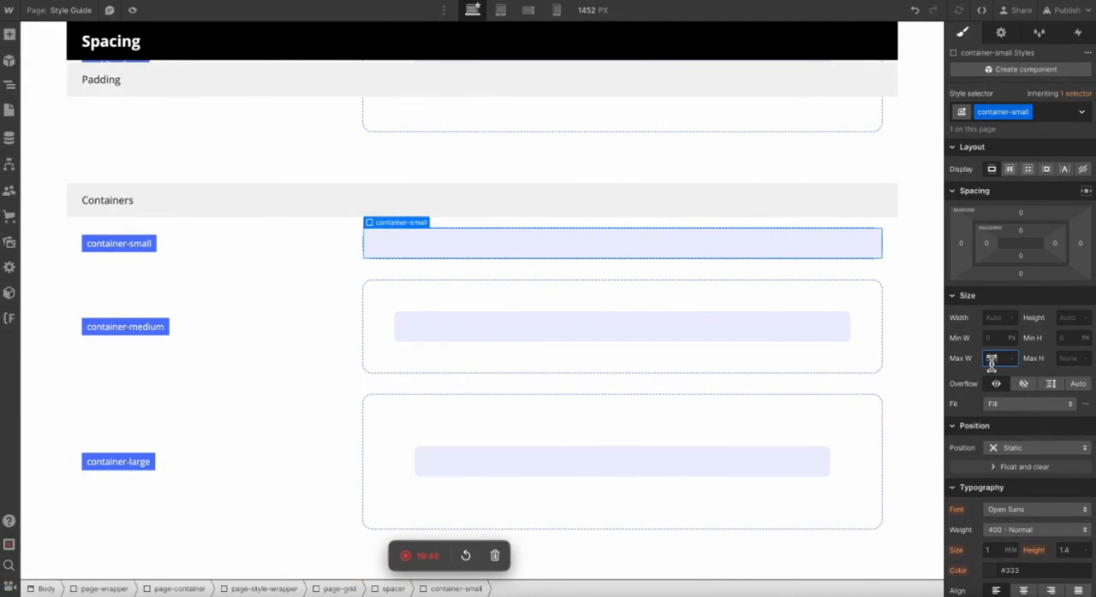
Set the maximum width of the container-small class to 35 rem.
{"action": "type", "text": "40"}
{"action": "key", "text": "Return"}
{"action": "type", "text": "35"}
{"action": "left_click", "coordinate": [705, 136]}
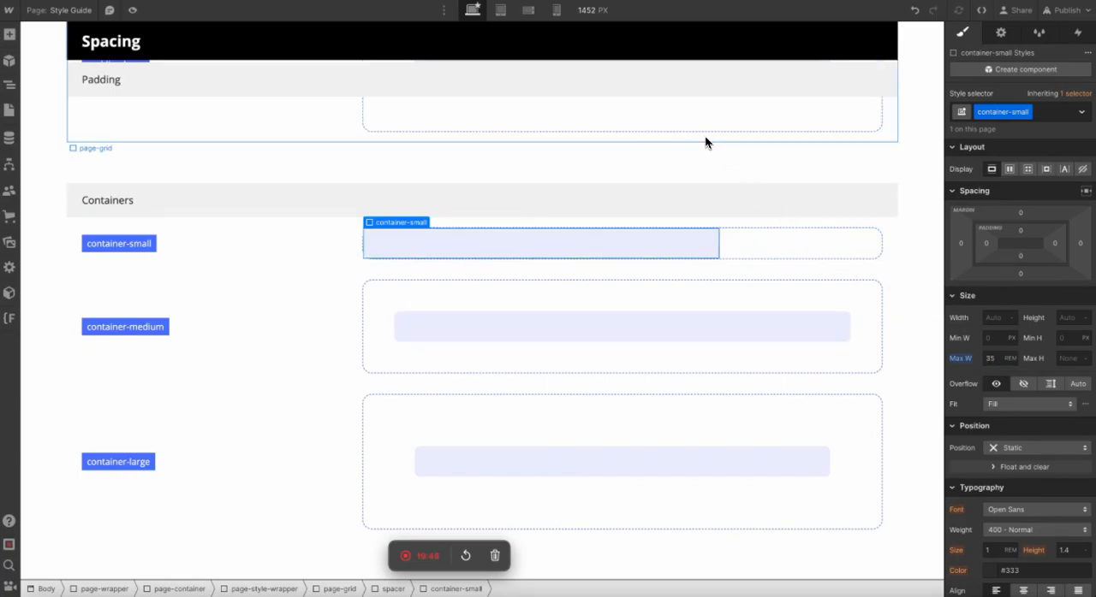
Examine the spacer around the container-small block together with the neighbouring Padding and Containers rows.
{"action": "left_click", "coordinate": [776, 250]}
{"action": "scroll", "coordinate": [900, 416], "scroll_direction": "up", "scroll_amount": 5}
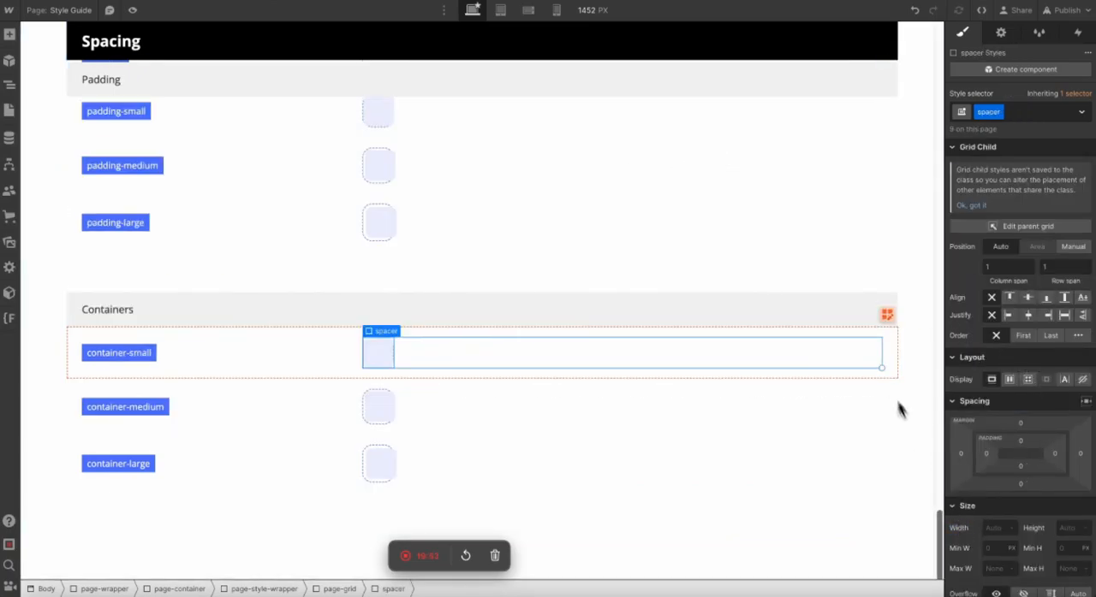
{"action": "scroll", "coordinate": [885, 384], "scroll_direction": "down", "scroll_amount": 3}
{"action": "scroll", "coordinate": [783, 294], "scroll_direction": "down", "scroll_amount": 1}
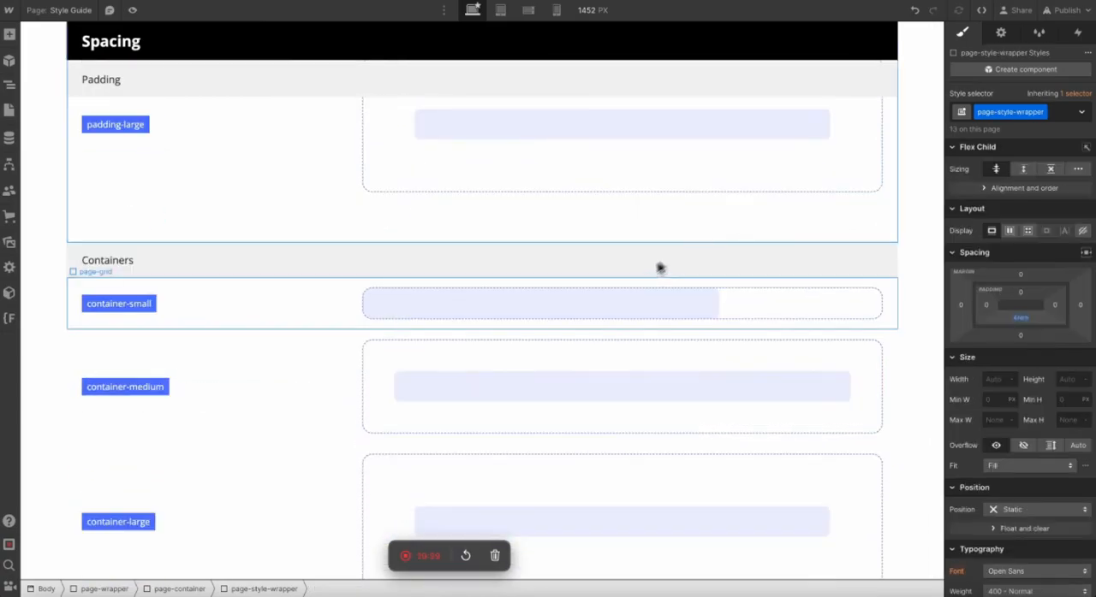
Center the container-small block horizontally in its spacer with automatic side margins.
{"action": "left_click", "coordinate": [616, 298]}
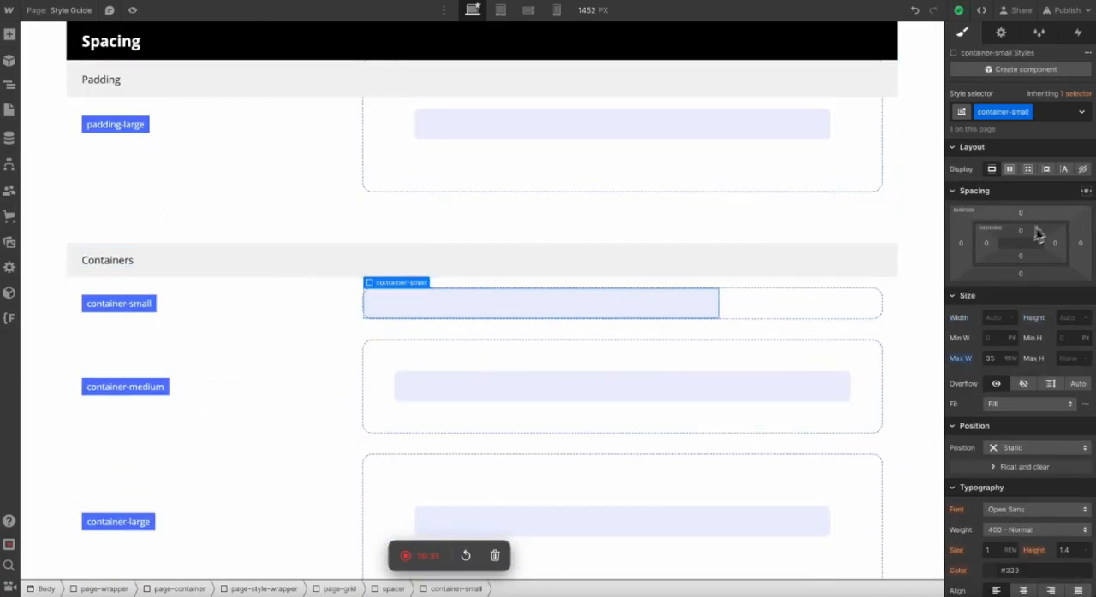
{"action": "left_click", "coordinate": [1085, 192]}
{"action": "left_click", "coordinate": [907, 431]}
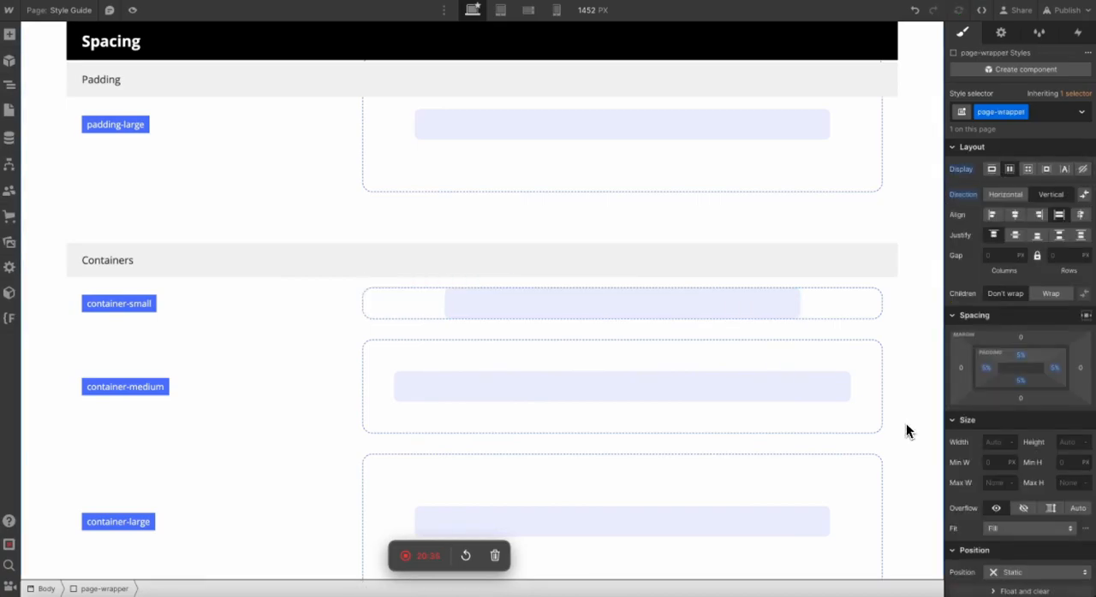
{"action": "left_click", "coordinate": [323, 261]}
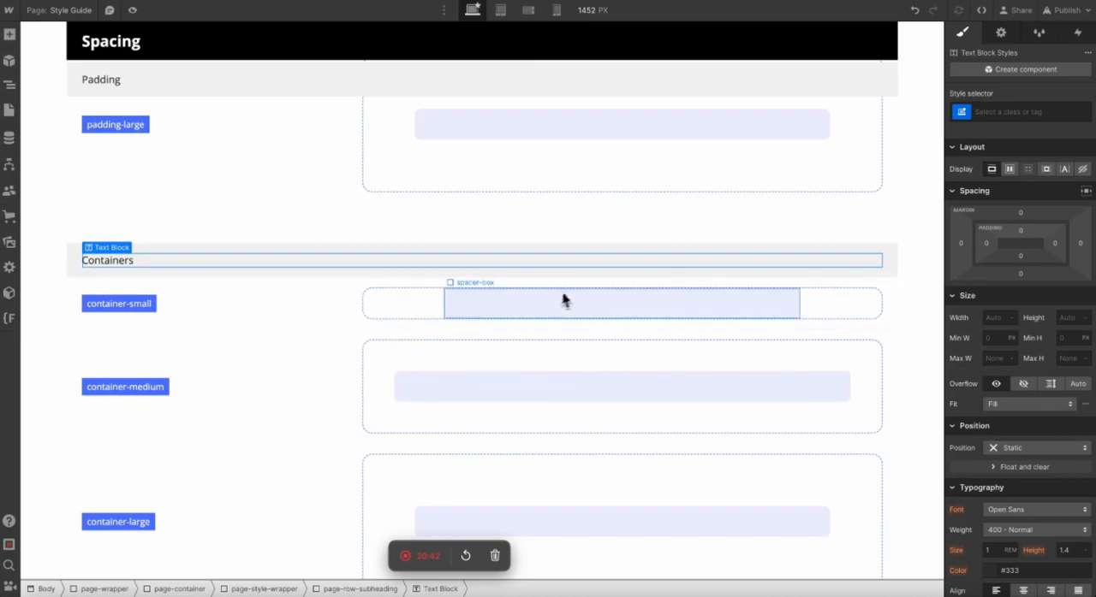
Give the other two Containers rows centered container-medium and container-large classes, with a 75 rem maximum width for container-large.
{"action": "left_click", "coordinate": [463, 302]}
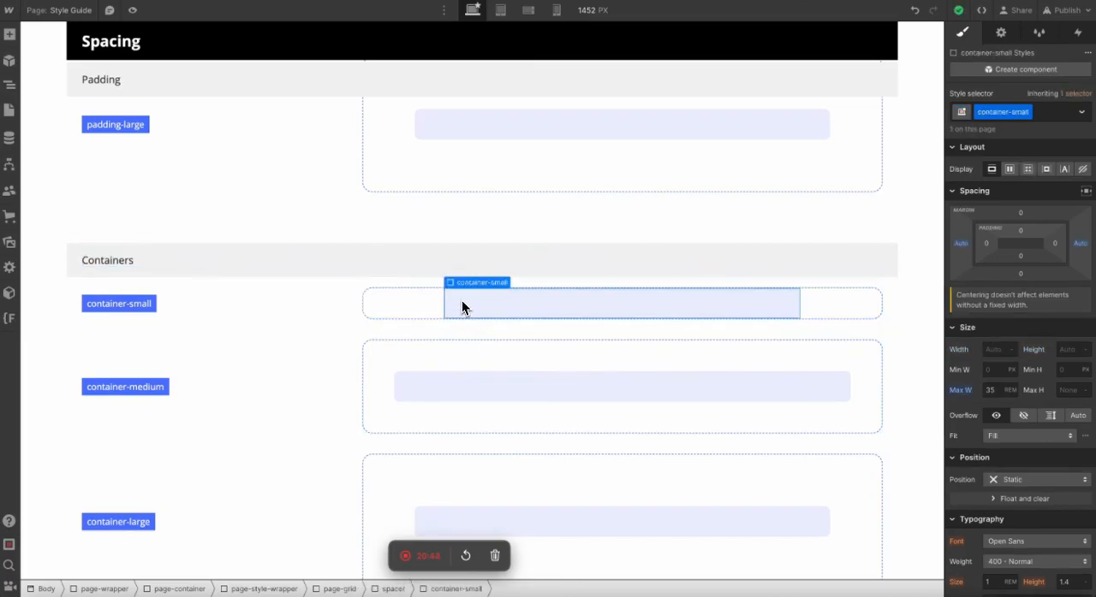
{"action": "left_click", "coordinate": [403, 388]}
{"action": "key", "text": "Up"}
{"action": "key", "text": "super+Return"}
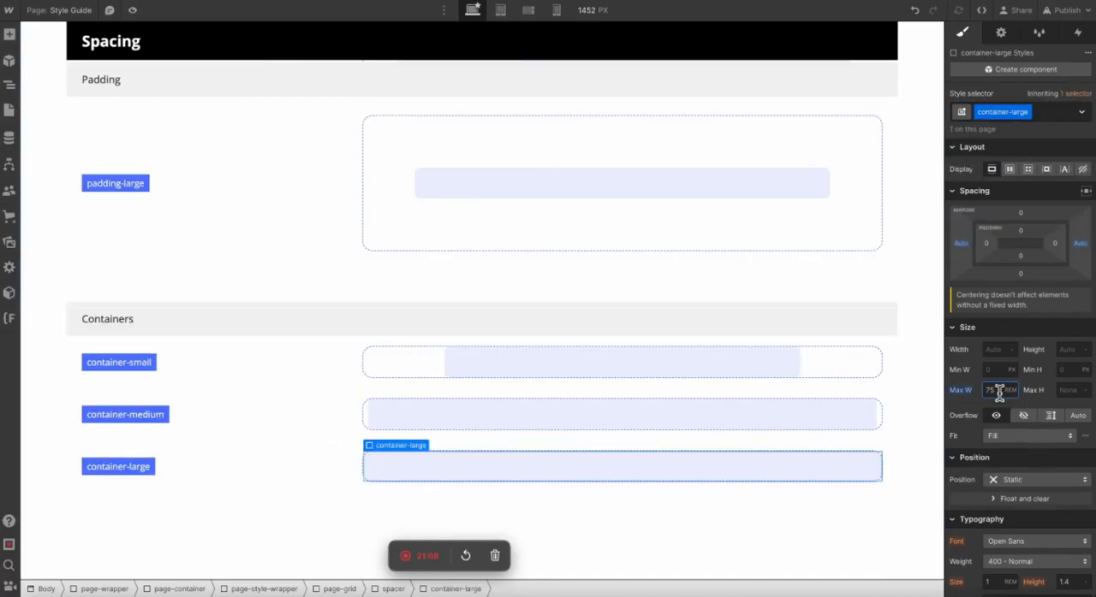
Preview the style guide page to check the three Containers rows at a wider screen width.
{"action": "left_click", "coordinate": [728, 265]}
{"action": "left_click", "coordinate": [133, 10]}
{"action": "scroll", "coordinate": [190, 204], "scroll_direction": "down", "scroll_amount": 1}
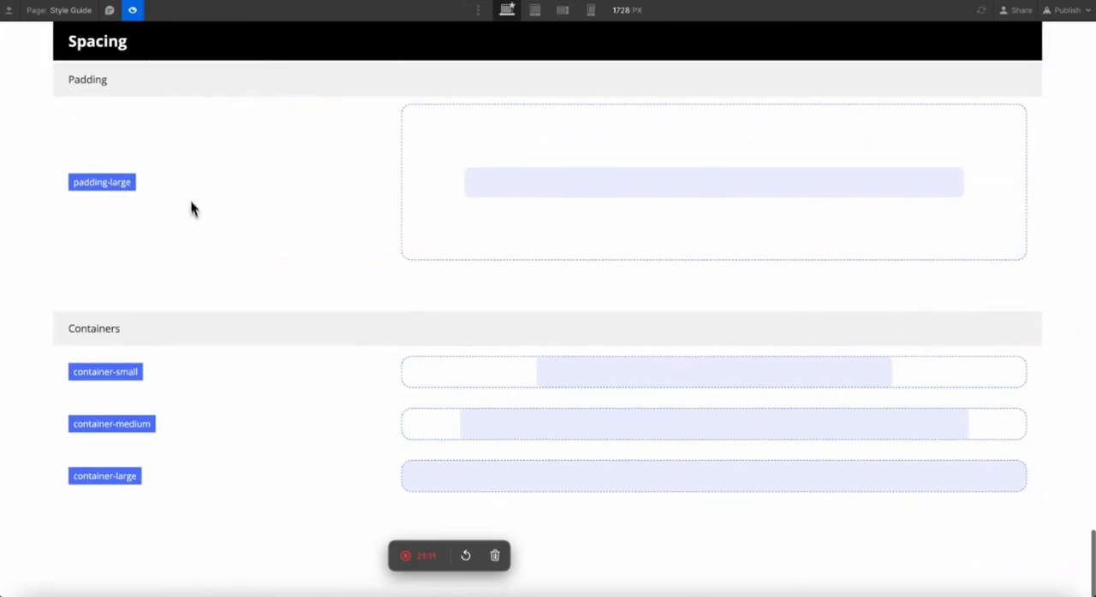
{"action": "left_click", "coordinate": [132, 10]}
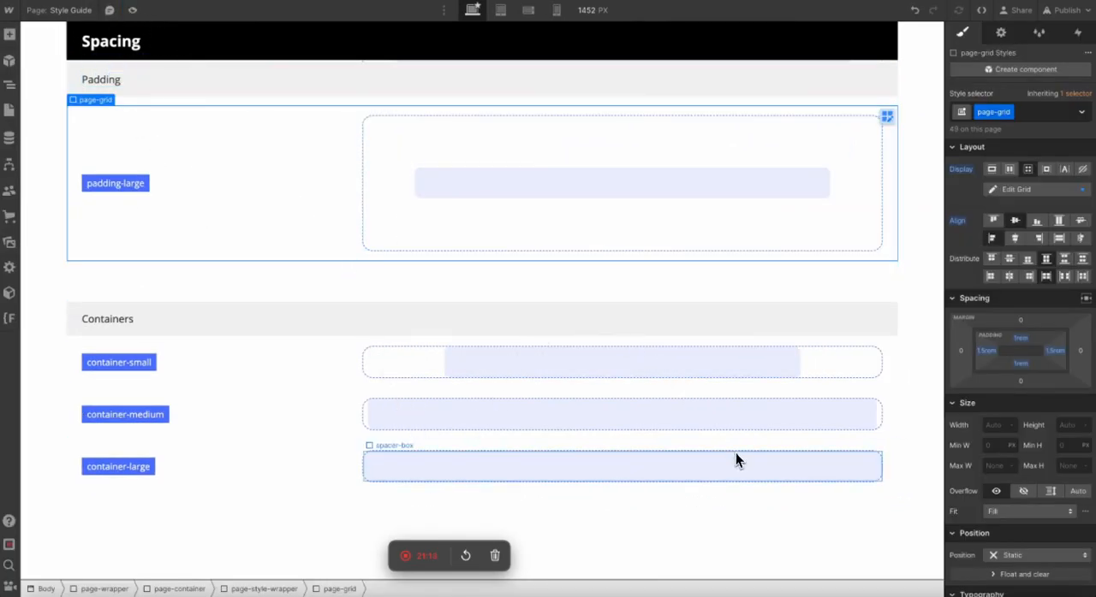
{"action": "left_click", "coordinate": [750, 360]}
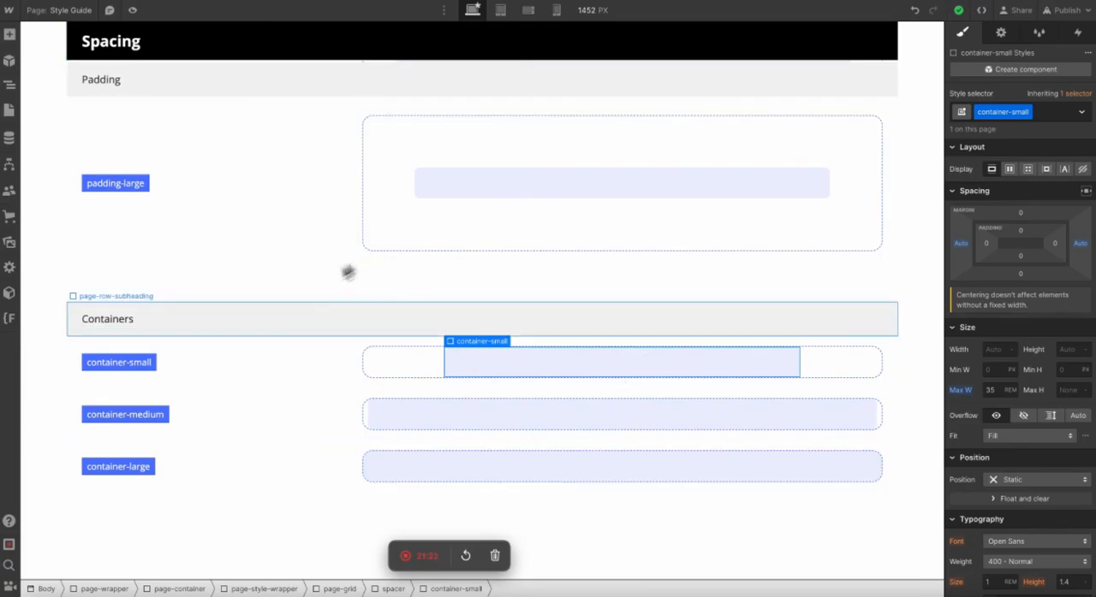
Duplicate the whole Containers block, placing the copy directly below the original in the Spacing section.
{"action": "left_click", "coordinate": [236, 304]}
{"action": "left_click", "coordinate": [253, 309]}
{"action": "key", "text": "Up"}
{"action": "key", "text": "super+c"}
{"action": "key", "text": "super+v"}
{"action": "scroll", "coordinate": [232, 257], "scroll_direction": "down", "scroll_amount": 3}
Rename the subheading of the copied Containers block to Max-Width.
{"action": "left_click", "coordinate": [107, 319]}
{"action": "double_click", "coordinate": [115, 325]}
{"action": "double_click", "coordinate": [107, 319]}
{"action": "type", "text": "Ma"}
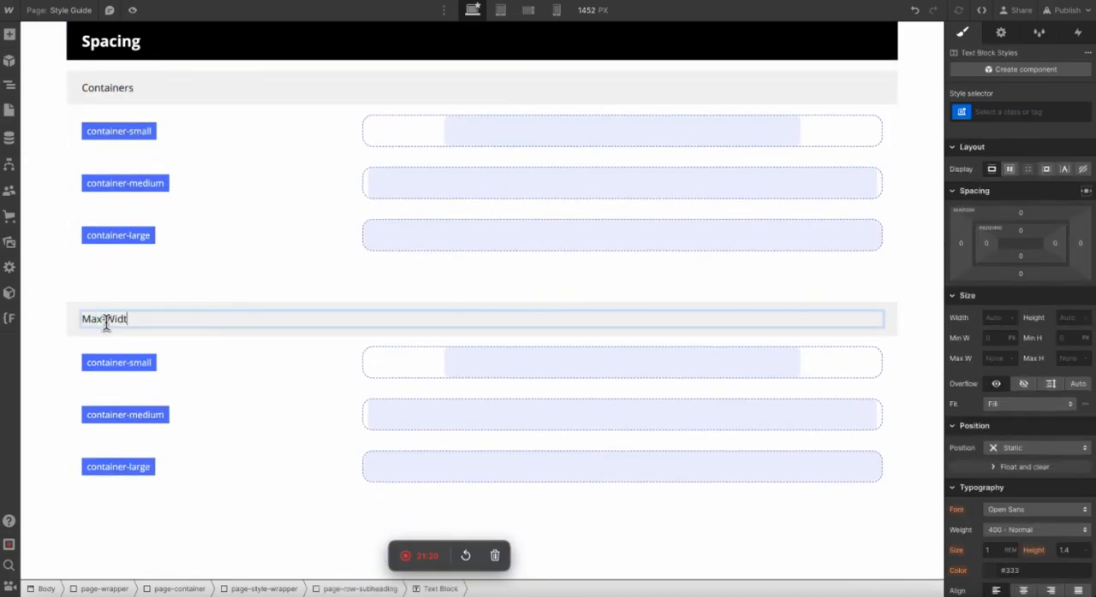
{"action": "type", "text": "x-Width"}
{"action": "left_click", "coordinate": [37, 370]}
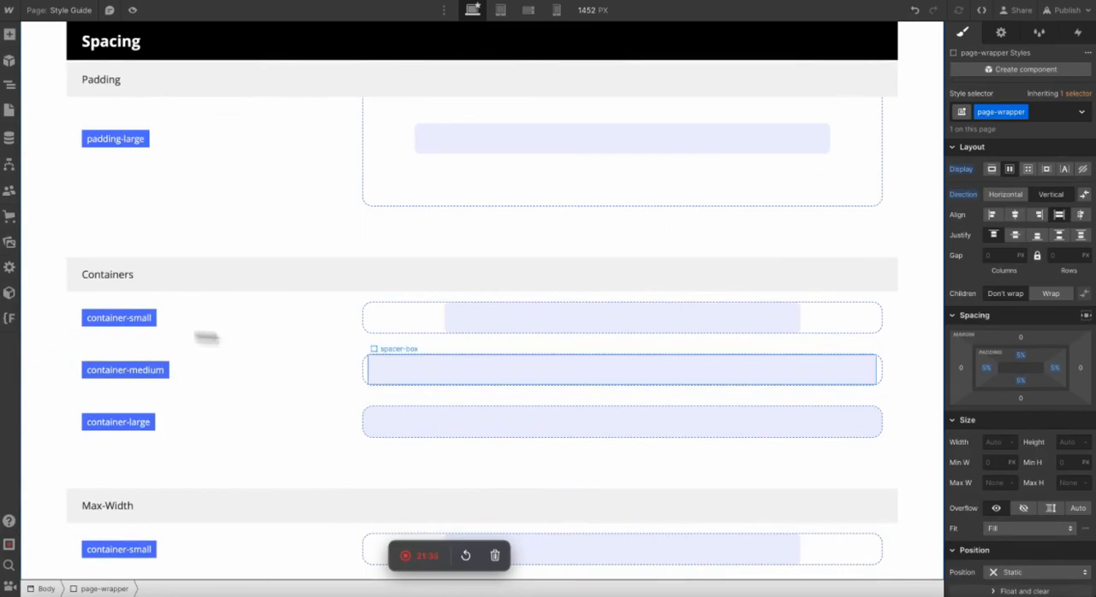
Relabel the three rows of the Max-Width block as max-width-small, max-width-medium and max-width-large.
{"action": "scroll", "coordinate": [368, 353], "scroll_direction": "down", "scroll_amount": 3}
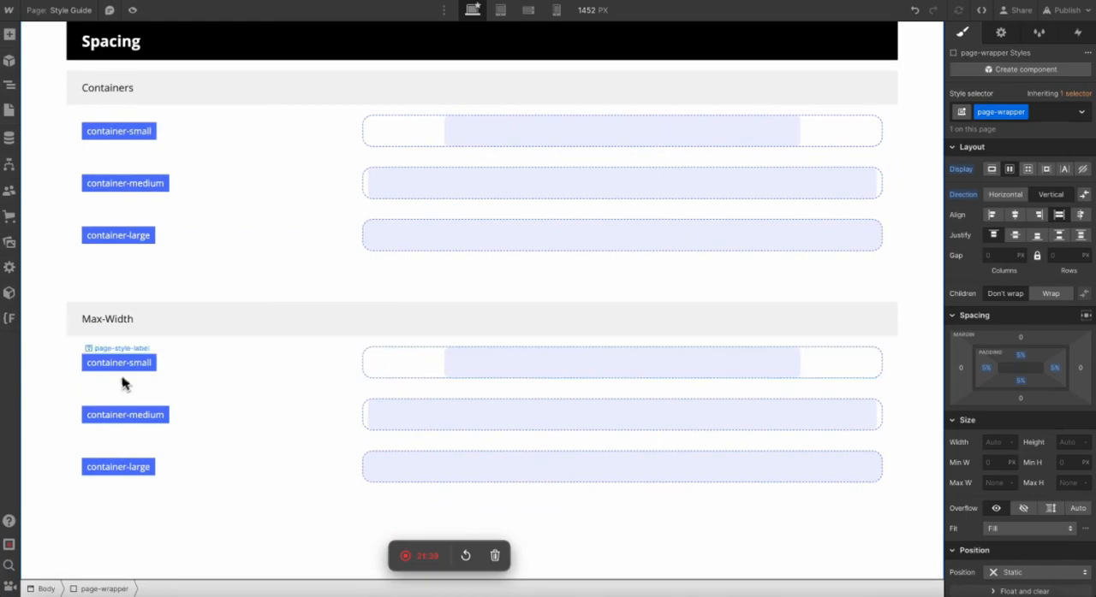
{"action": "left_click", "coordinate": [146, 362]}
{"action": "double_click", "coordinate": [139, 362]}
{"action": "type", "text": "max-width"}
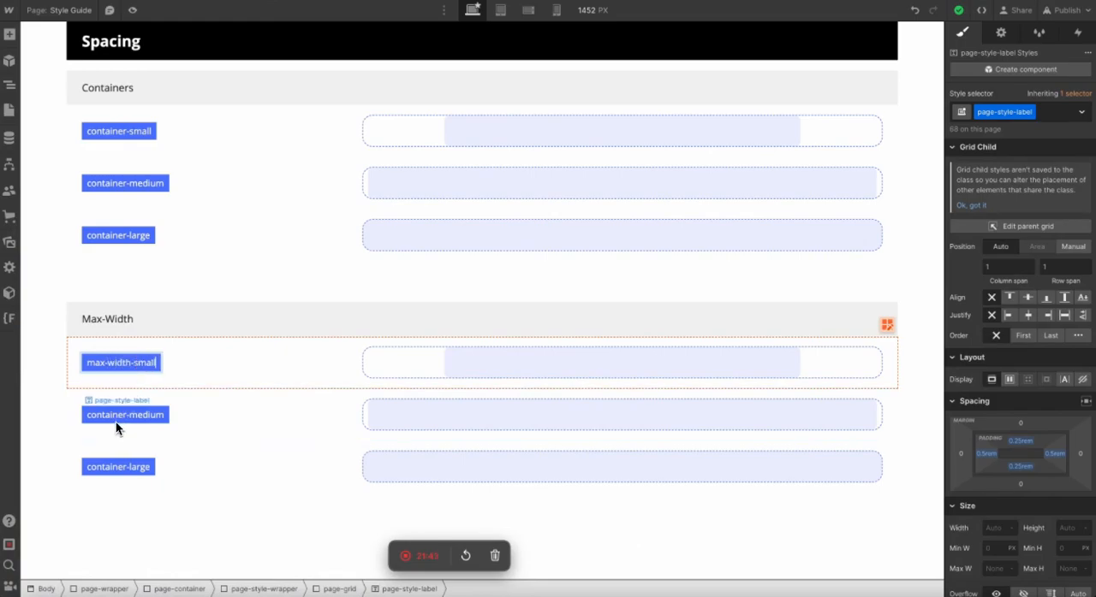
{"action": "double_click", "coordinate": [116, 416]}
{"action": "type", "text": "max-width-medium"}
{"action": "left_click", "coordinate": [103, 467]}
{"action": "double_click", "coordinate": [101, 469]}
{"action": "type", "text": "max-w"}
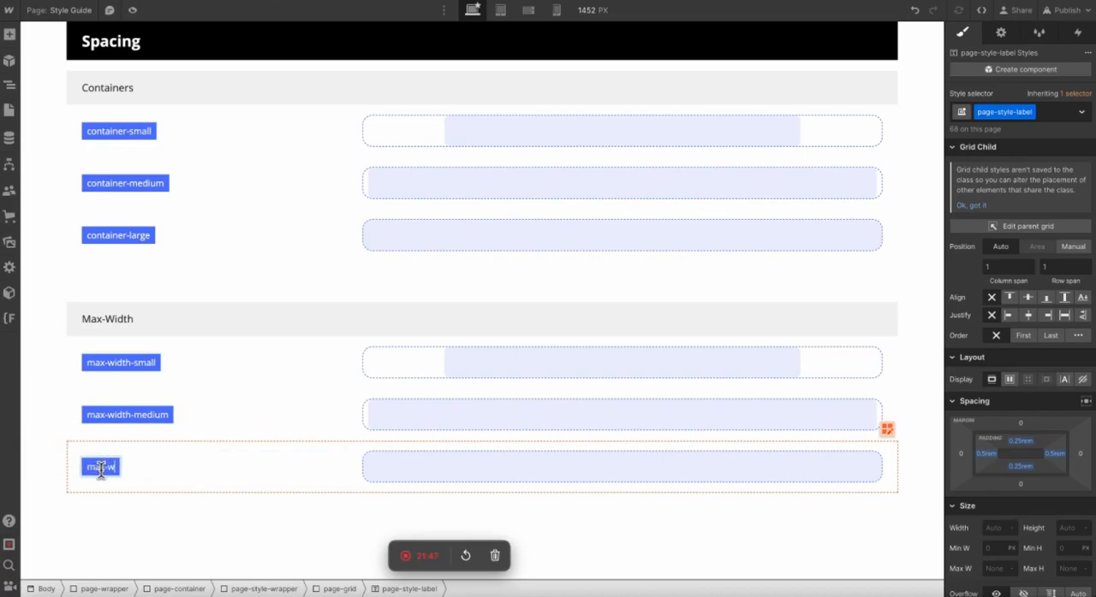
{"action": "type", "text": "idth-large"}
{"action": "left_click", "coordinate": [47, 426]}
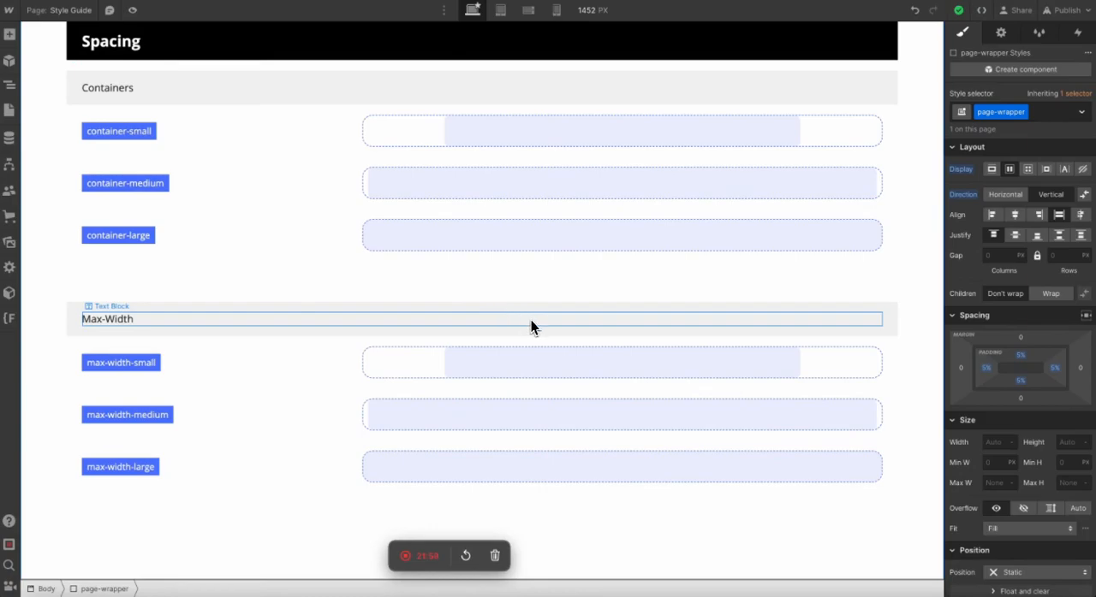
Duplicate the container-small class on the first Max-Width row as max-width-small and reset its automatic side margins.
{"action": "left_click", "coordinate": [484, 369]}
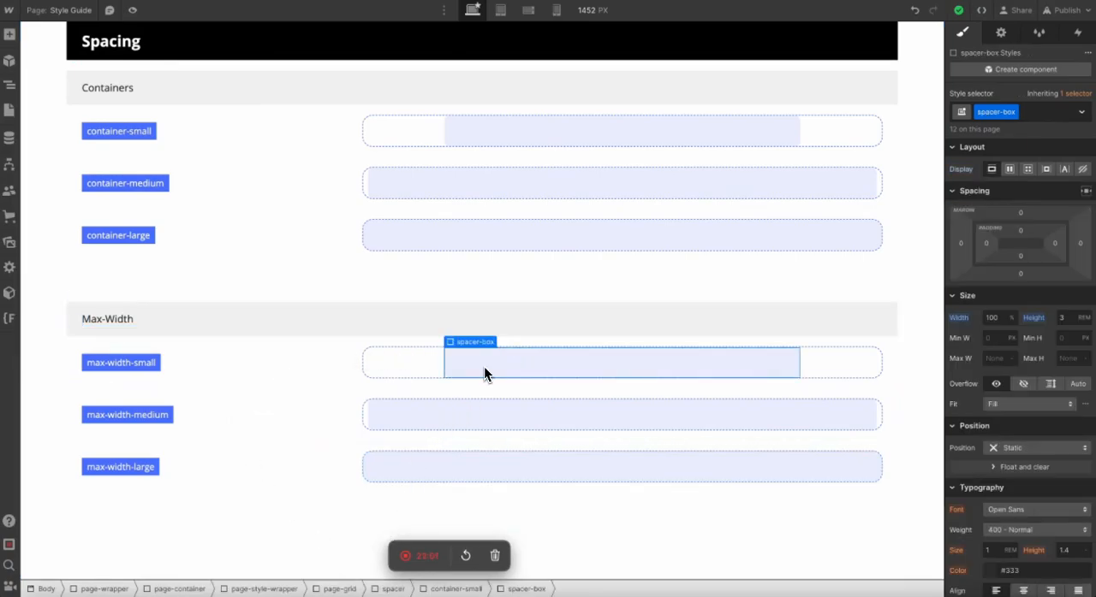
{"action": "key", "text": "Up"}
{"action": "left_click", "coordinate": [1026, 112]}
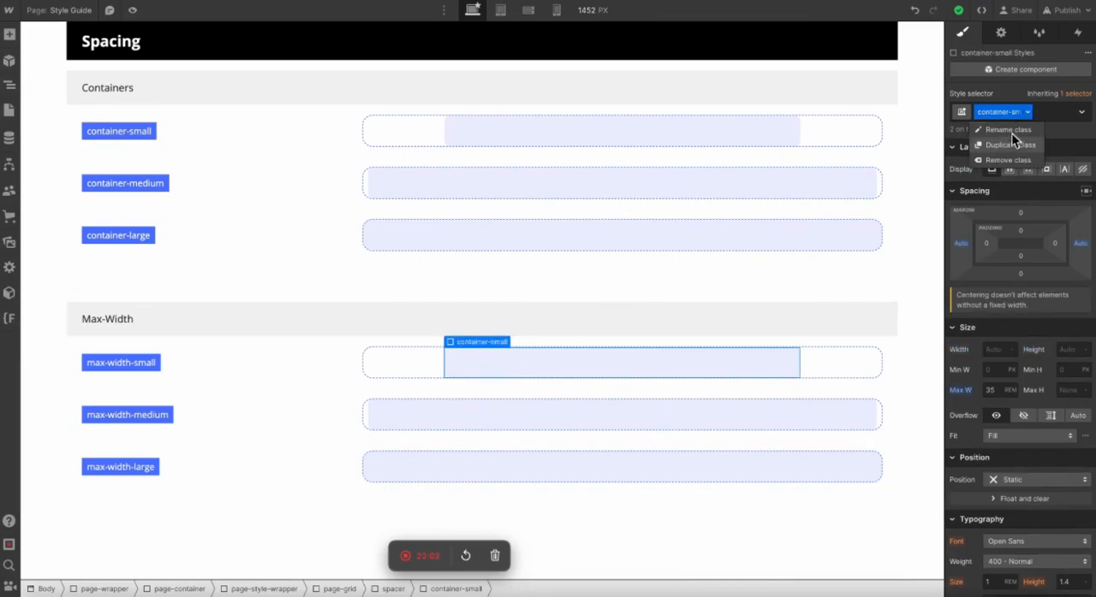
{"action": "left_click", "coordinate": [1001, 142]}
{"action": "type", "text": "max-width-small"}
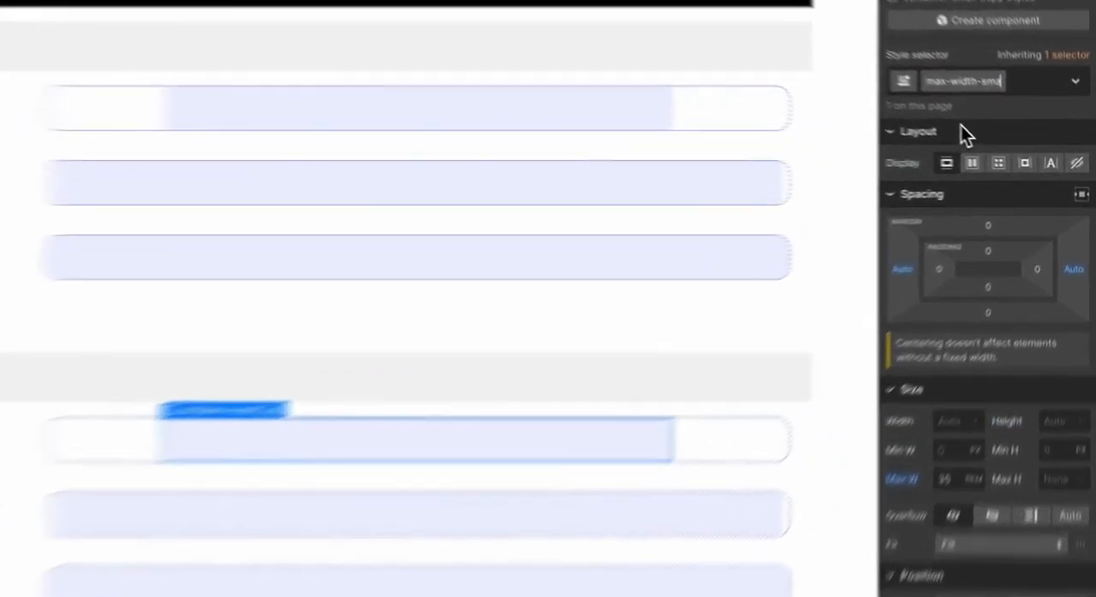
{"action": "key", "text": "Return"}
{"action": "left_click", "coordinate": [960, 248], "text": "alt"}
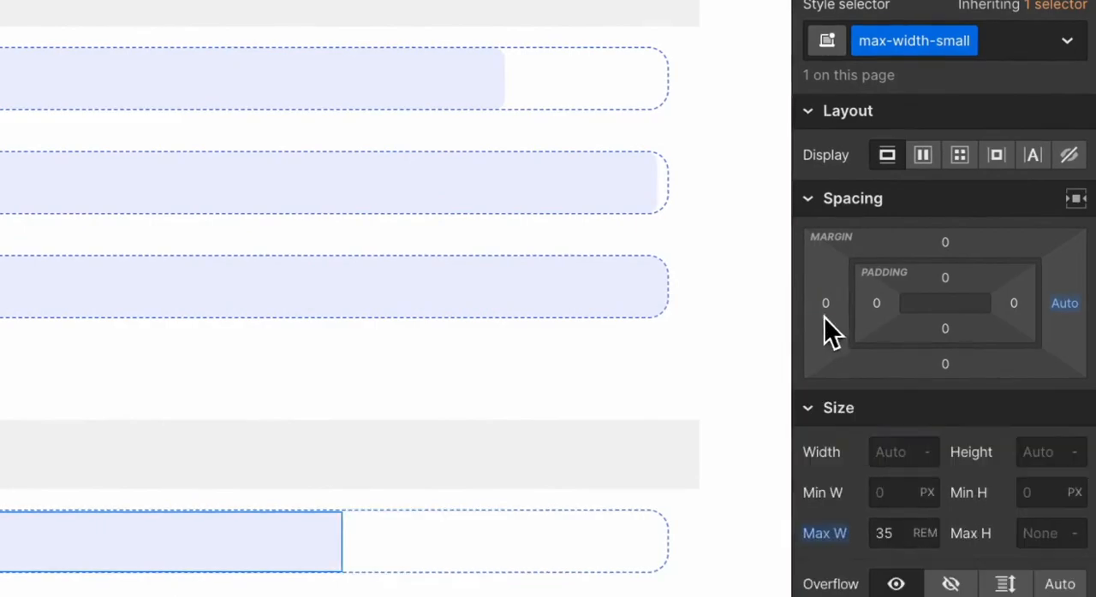
{"action": "left_click", "coordinate": [1064, 303], "text": "alt"}
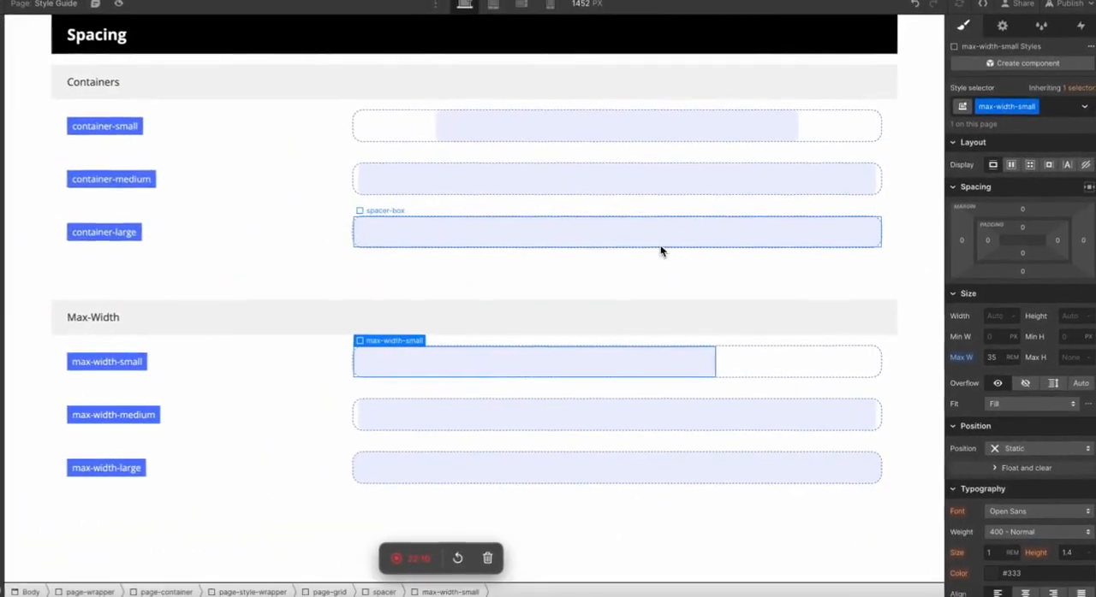
{"action": "left_click", "coordinate": [400, 77]}
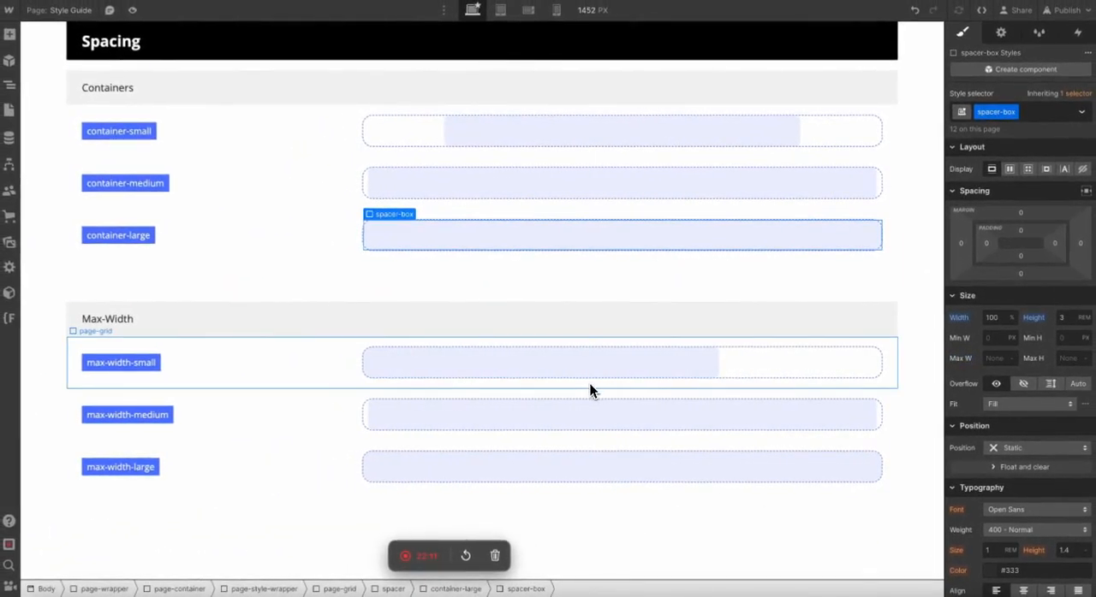
Duplicate the container-medium class on the second Max-Width row as max-width-medium and reset its automatic side margins.
{"action": "left_click", "coordinate": [433, 415]}
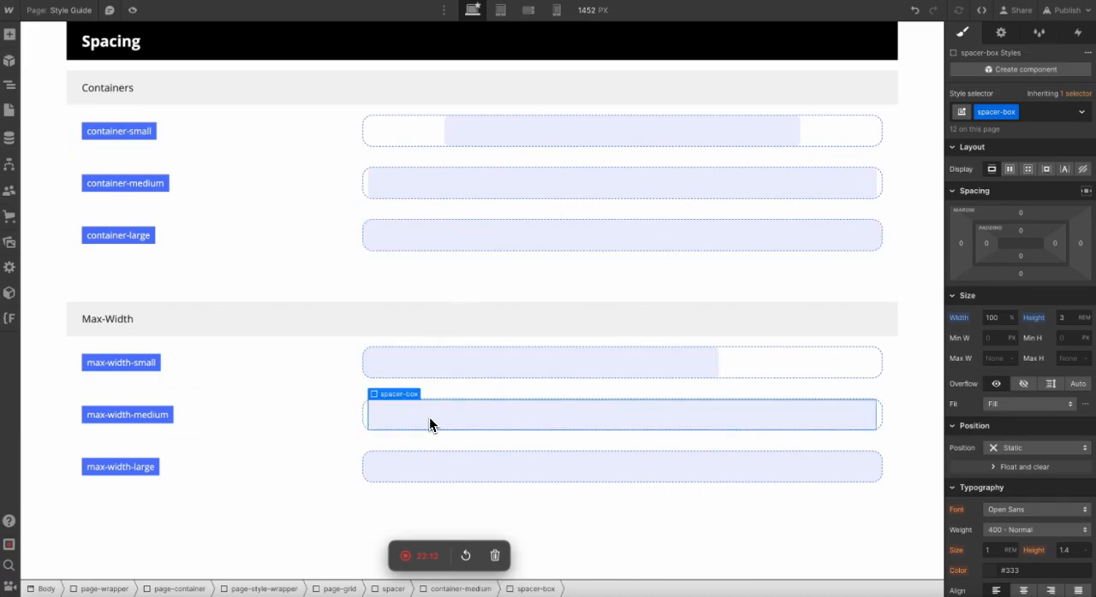
{"action": "left_click", "coordinate": [1036, 113]}
{"action": "left_click", "coordinate": [1026, 143]}
{"action": "type", "text": "max-width-medium"}
{"action": "key", "text": "Return"}
{"action": "left_click", "coordinate": [962, 245], "text": "alt"}
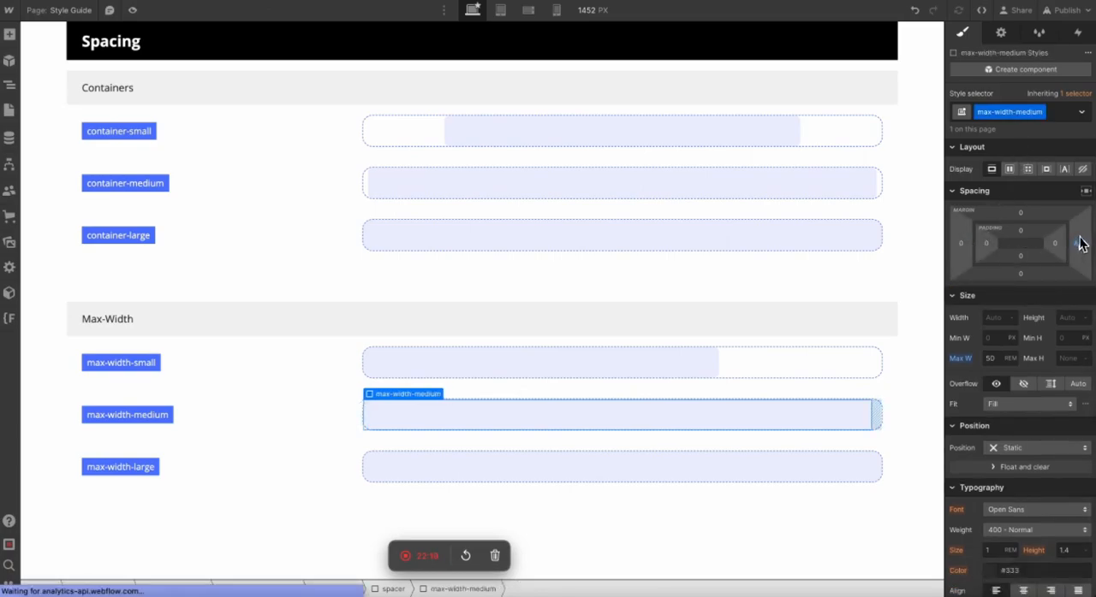
Duplicate the container-large class on the third Max-Width row as max-width-large and reset its automatic side margins.
{"action": "left_click", "coordinate": [580, 479]}
{"action": "left_click", "coordinate": [578, 484]}
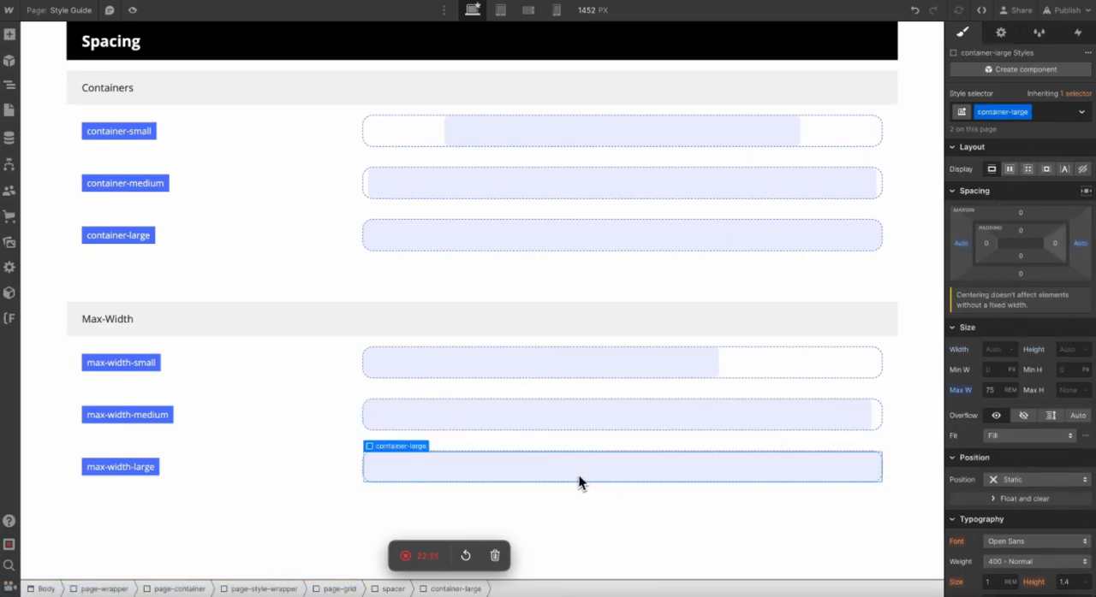
{"action": "left_click", "coordinate": [1026, 112]}
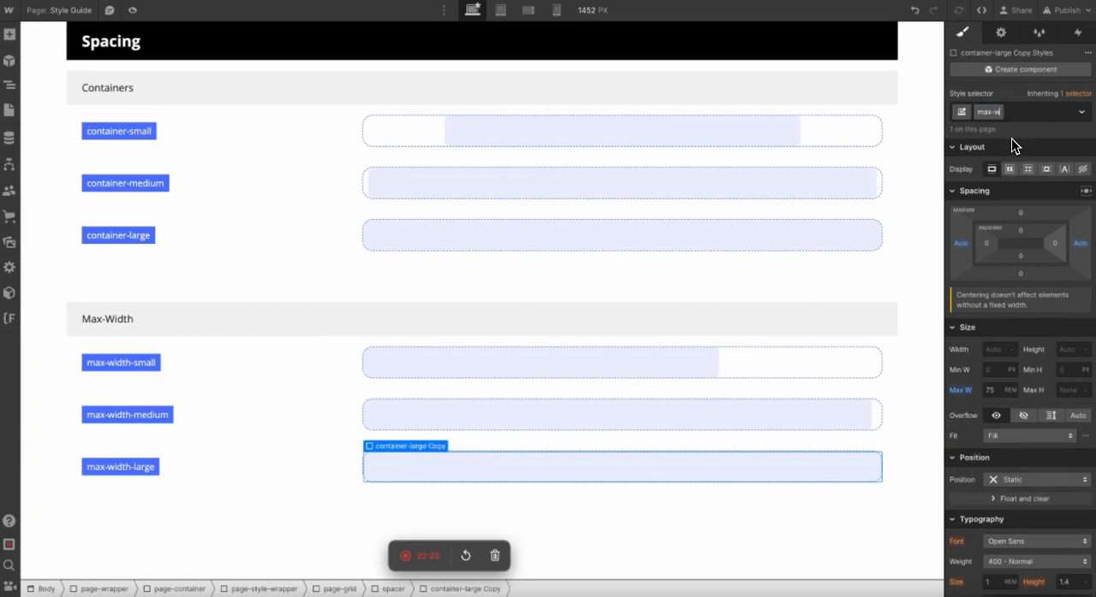
{"action": "left_click", "coordinate": [962, 244], "text": "alt"}
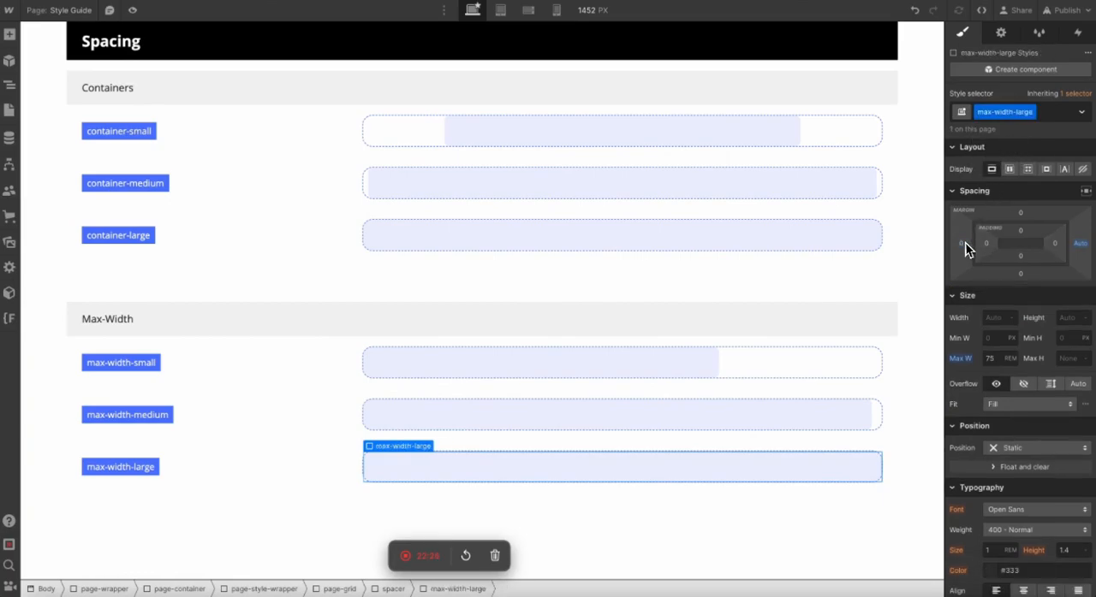
{"action": "left_click", "coordinate": [899, 247]}
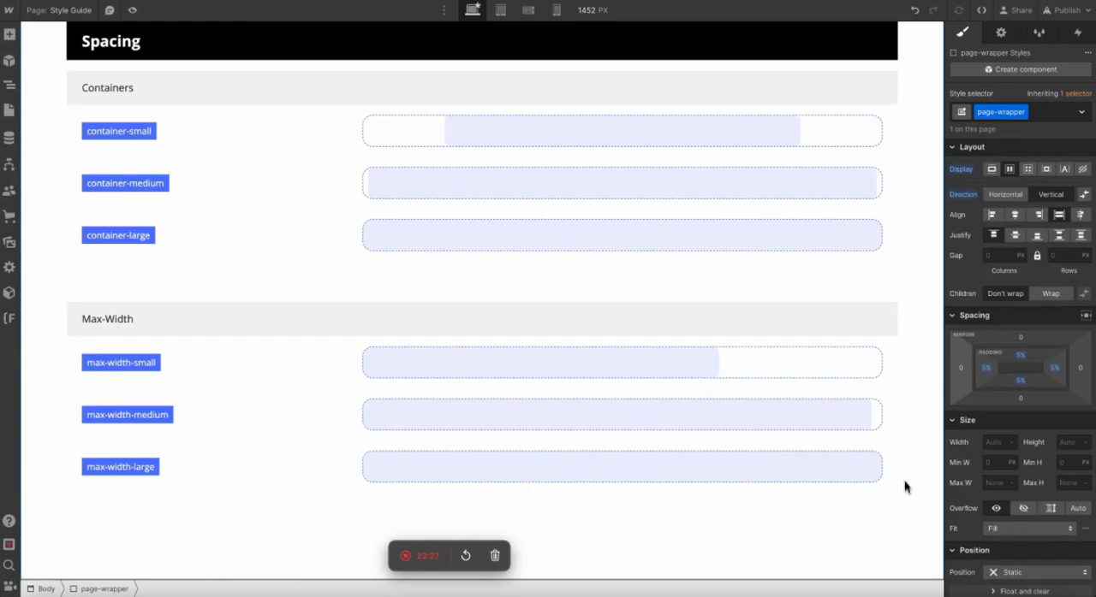
Review the Margin, Padding, Containers and Max-Width blocks throughout the Spacing section.
{"action": "scroll", "coordinate": [904, 501], "scroll_direction": "up", "scroll_amount": 2}
{"action": "scroll", "coordinate": [905, 500], "scroll_direction": "down", "scroll_amount": 2}
{"action": "scroll", "coordinate": [882, 363], "scroll_direction": "up", "scroll_amount": 10}
{"action": "scroll", "coordinate": [881, 363], "scroll_direction": "down", "scroll_amount": 7}
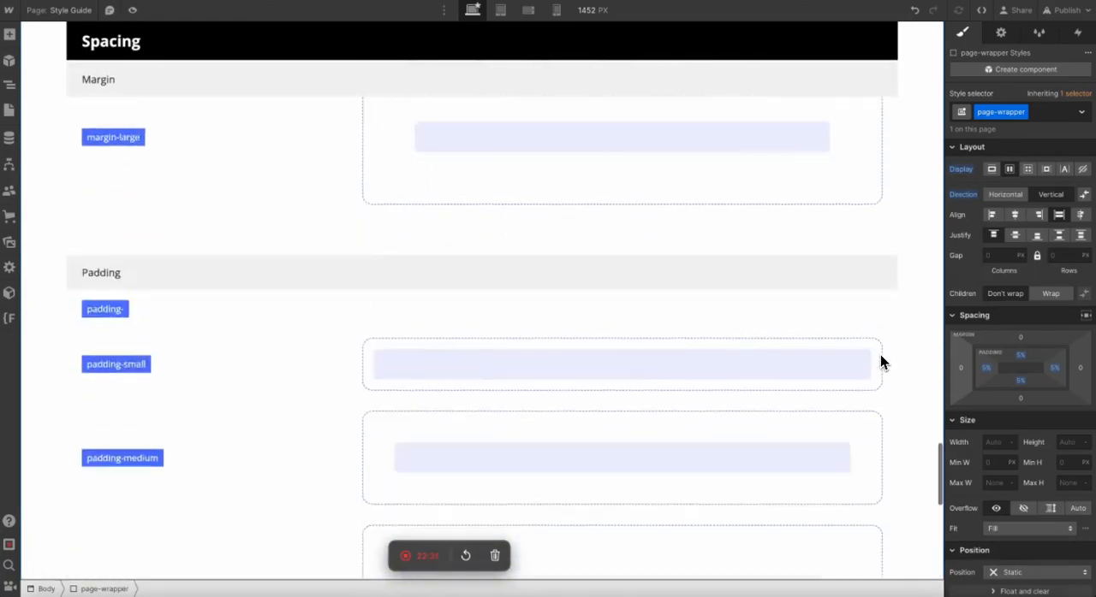
{"action": "scroll", "coordinate": [881, 363], "scroll_direction": "up", "scroll_amount": 5}
{"action": "scroll", "coordinate": [882, 363], "scroll_direction": "down", "scroll_amount": 7}
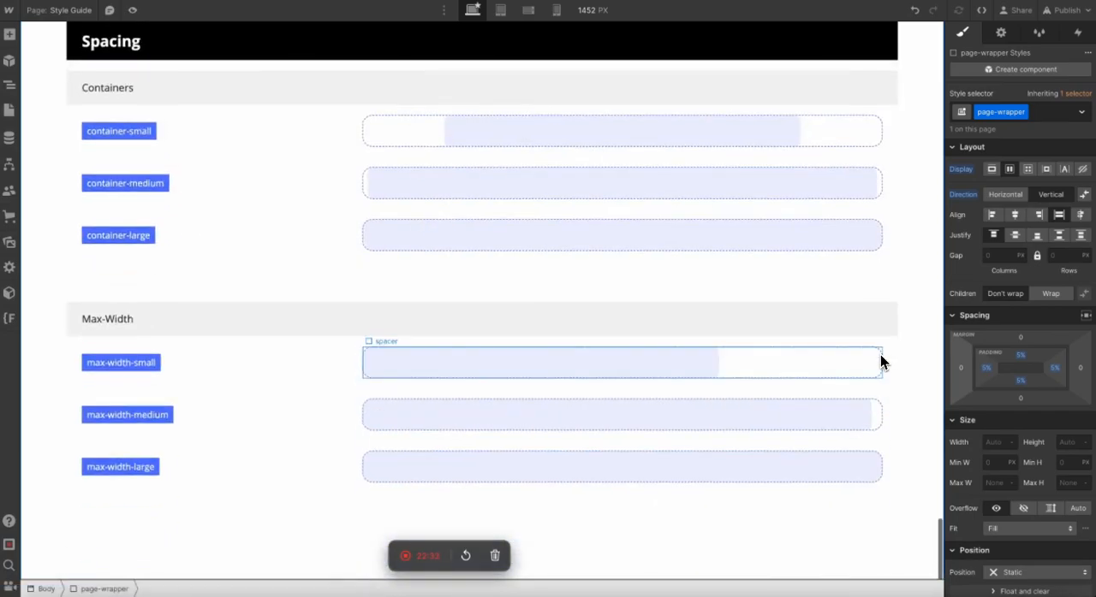
{"action": "scroll", "coordinate": [881, 362], "scroll_direction": "up", "scroll_amount": 5}
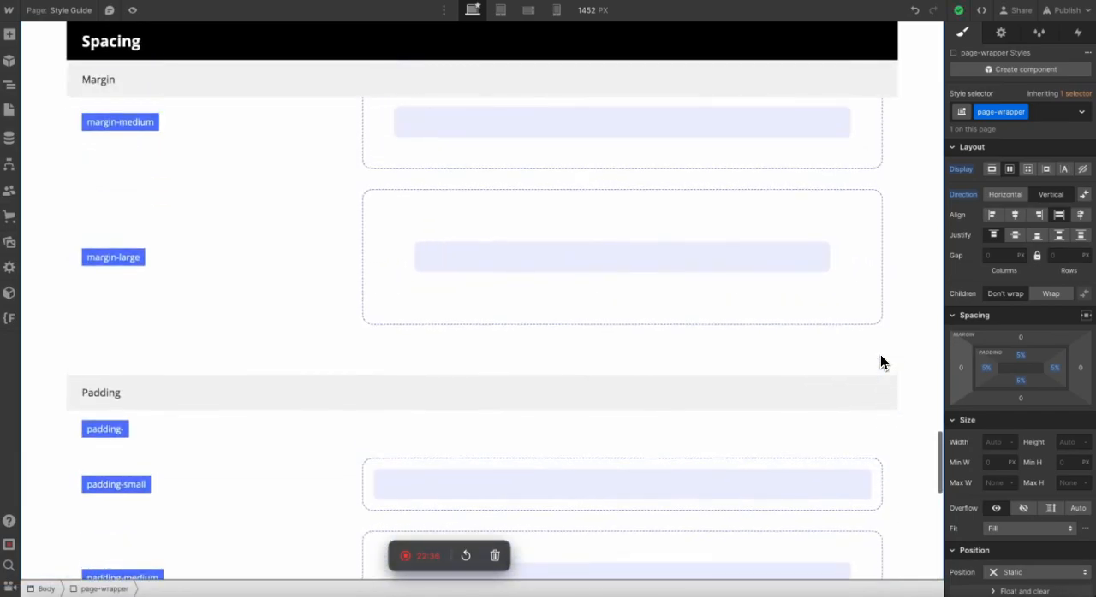
{"action": "scroll", "coordinate": [882, 363], "scroll_direction": "up", "scroll_amount": 1}
{"action": "scroll", "coordinate": [881, 363], "scroll_direction": "up", "scroll_amount": 3}
{"action": "scroll", "coordinate": [882, 363], "scroll_direction": "down", "scroll_amount": 8}
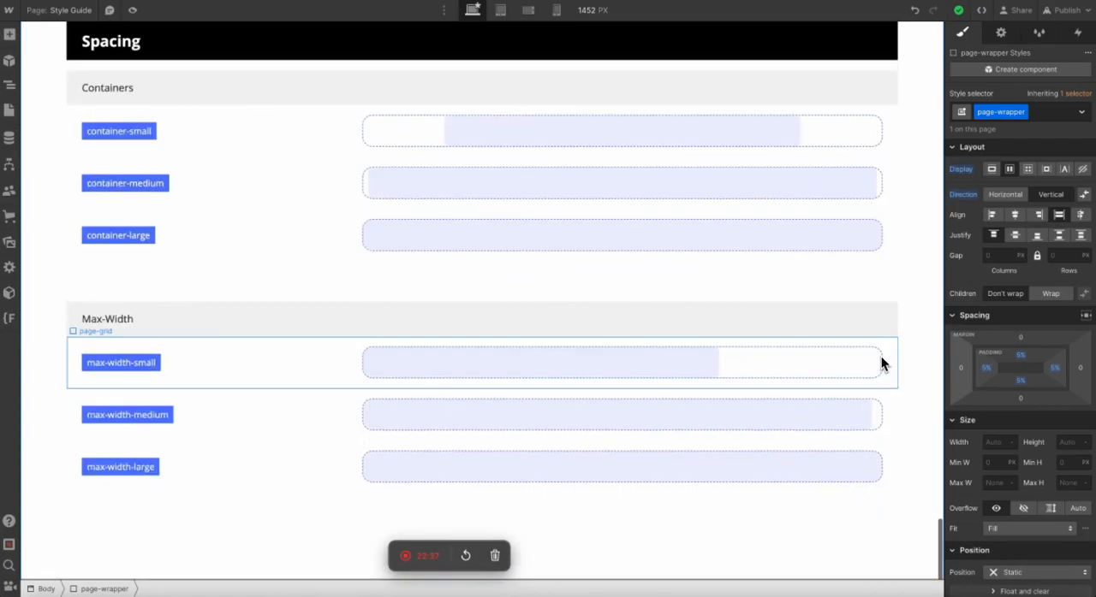
{"action": "left_click", "coordinate": [226, 70]}
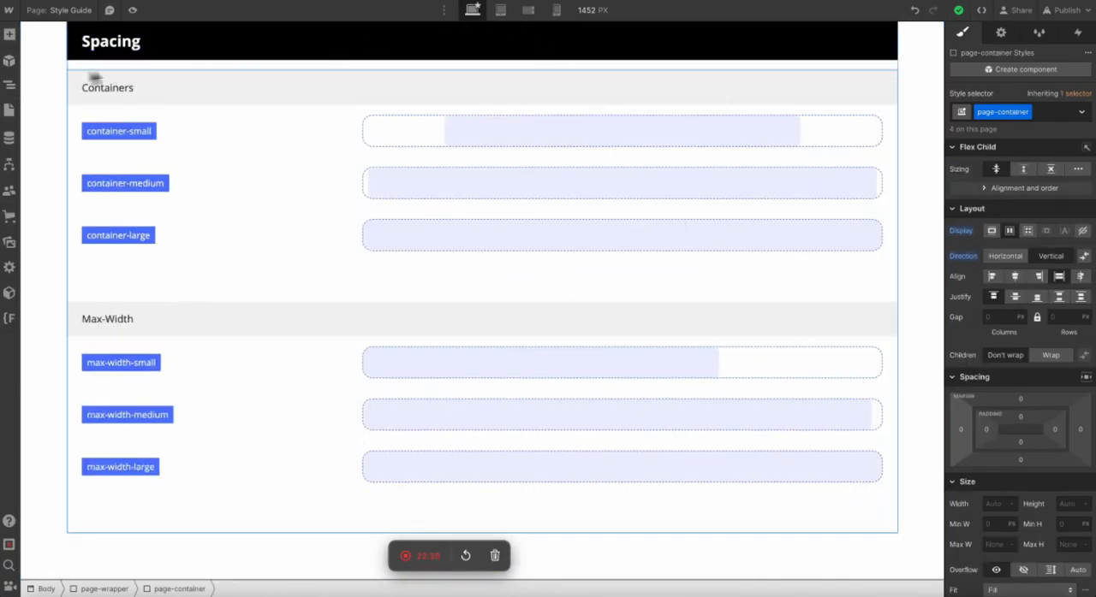
{"action": "scroll", "coordinate": [88, 75], "scroll_direction": "up", "scroll_amount": 5}
{"action": "scroll", "coordinate": [163, 67], "scroll_direction": "up", "scroll_amount": 2}
{"action": "left_click", "coordinate": [161, 51]}
{"action": "scroll", "coordinate": [161, 51], "scroll_direction": "up", "scroll_amount": 5}
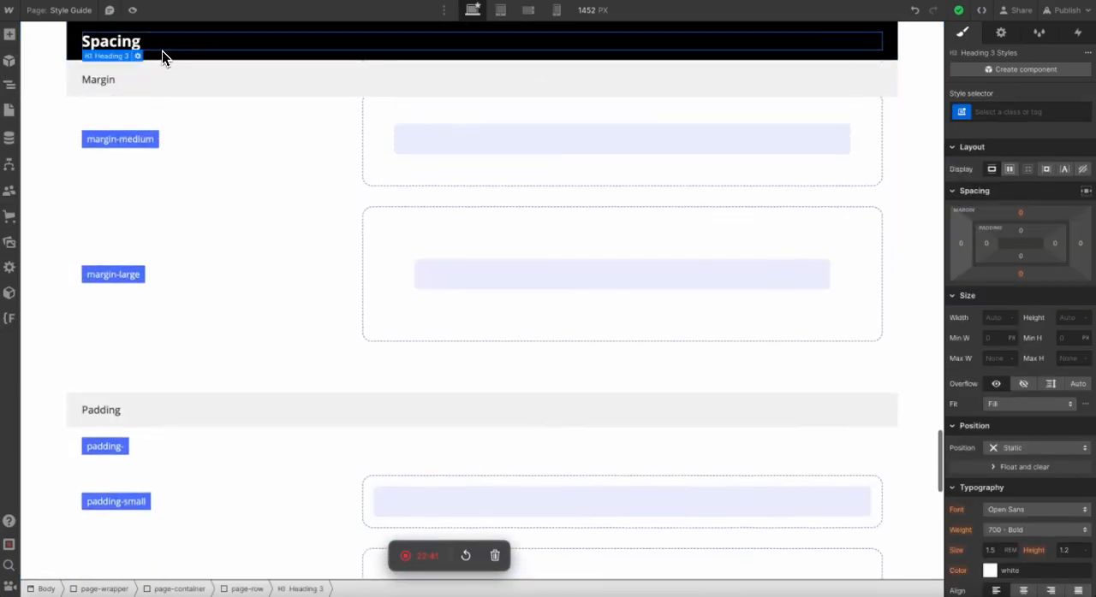
{"action": "scroll", "coordinate": [162, 53], "scroll_direction": "up", "scroll_amount": 2}
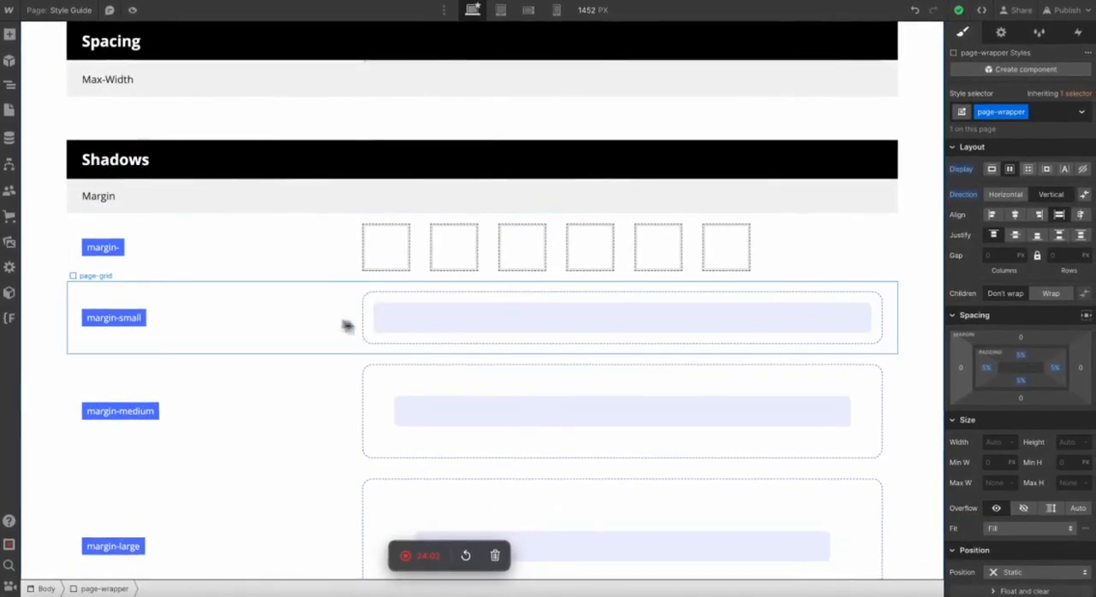
Delete the Padding, Containers and Max-Width blocks from the Shadows section, leaving only its Margin block.
{"action": "scroll", "coordinate": [268, 312], "scroll_direction": "down", "scroll_amount": 6}
{"action": "scroll", "coordinate": [268, 319], "scroll_direction": "up", "scroll_amount": 1}
{"action": "left_click", "coordinate": [248, 286]}
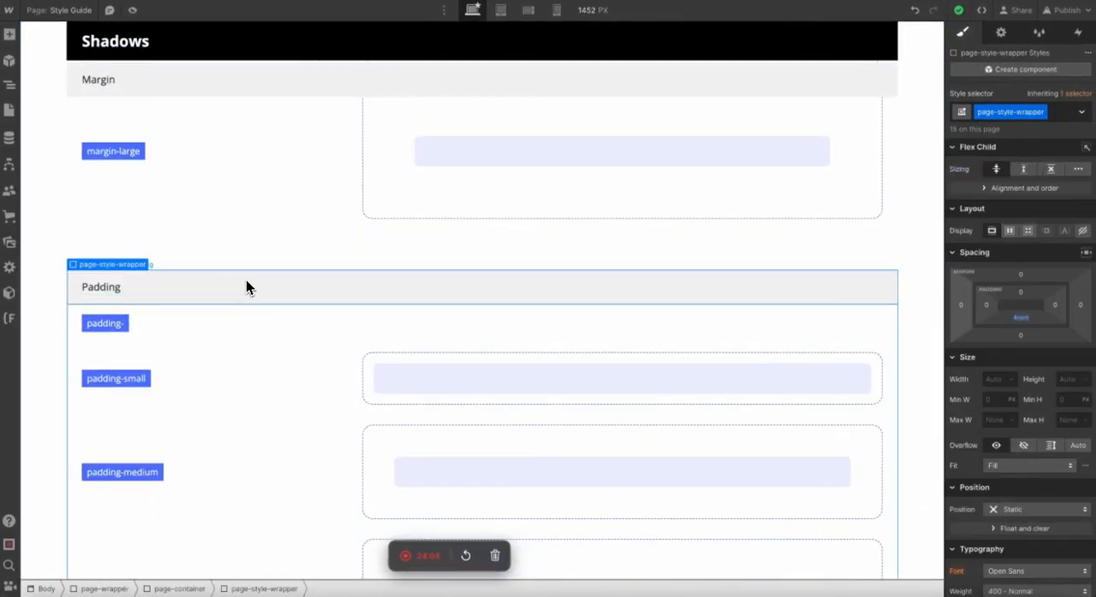
{"action": "key", "text": "Delete"}
{"action": "scroll", "coordinate": [246, 282], "scroll_direction": "down", "scroll_amount": 4}
{"action": "key", "text": "Delete"}
{"action": "key", "text": "Delete"}
Rename the Margin subheading in the Shadows section to Shadows.
{"action": "scroll", "coordinate": [246, 282], "scroll_direction": "up", "scroll_amount": 2}
{"action": "double_click", "coordinate": [92, 317]}
{"action": "type", "text": "Shadows"}
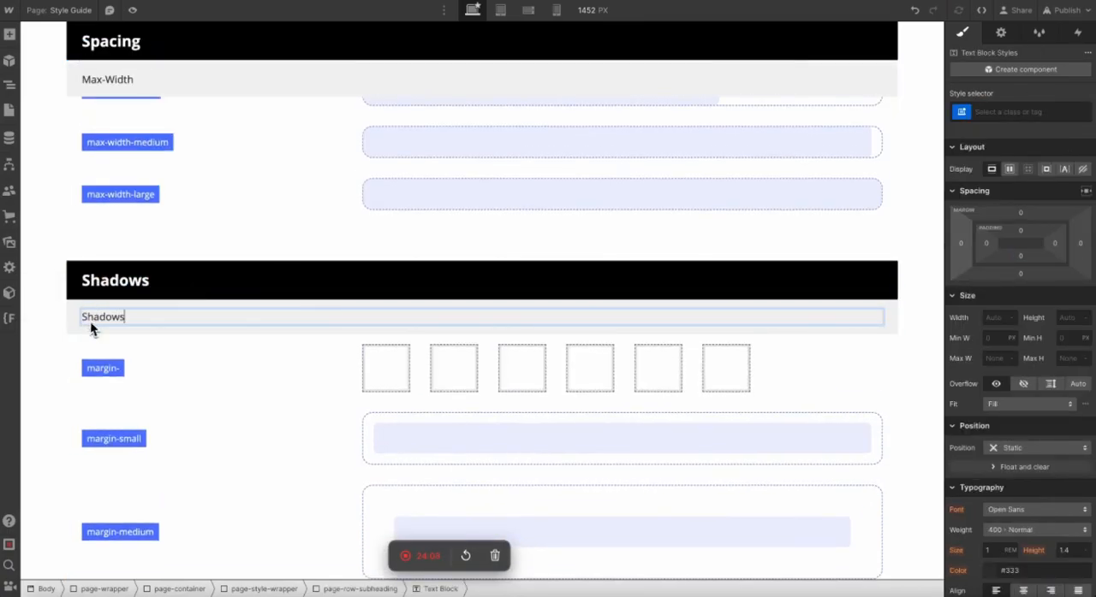
{"action": "left_click", "coordinate": [70, 334]}
Delete the "margin-" row with the six empty squares from the Shadows block.
{"action": "scroll", "coordinate": [69, 335], "scroll_direction": "down", "scroll_amount": 1}
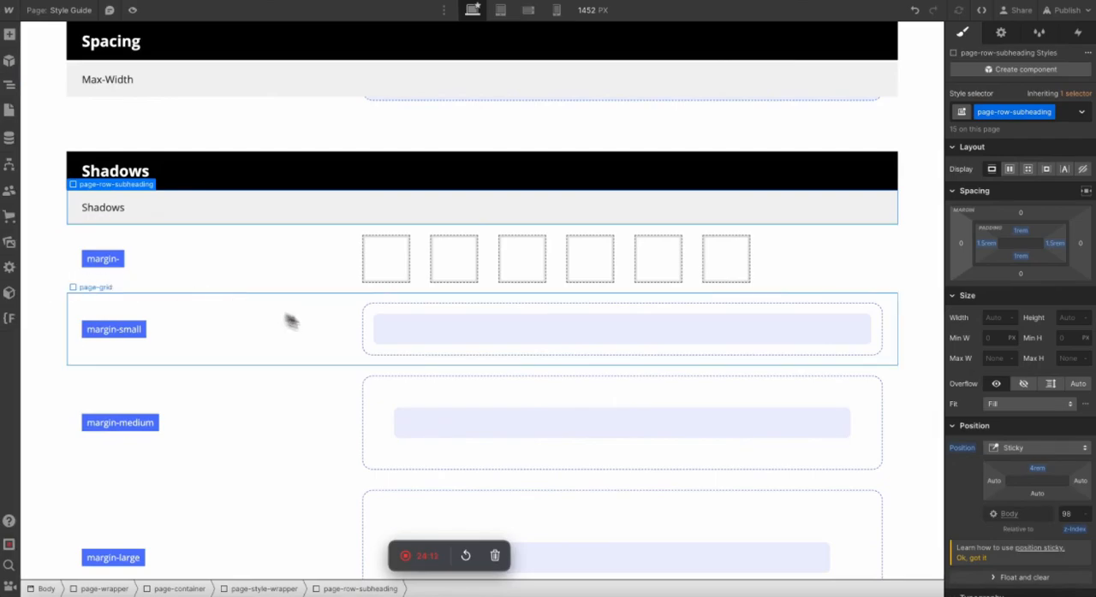
{"action": "left_click", "coordinate": [313, 264]}
{"action": "key", "text": "Delete"}
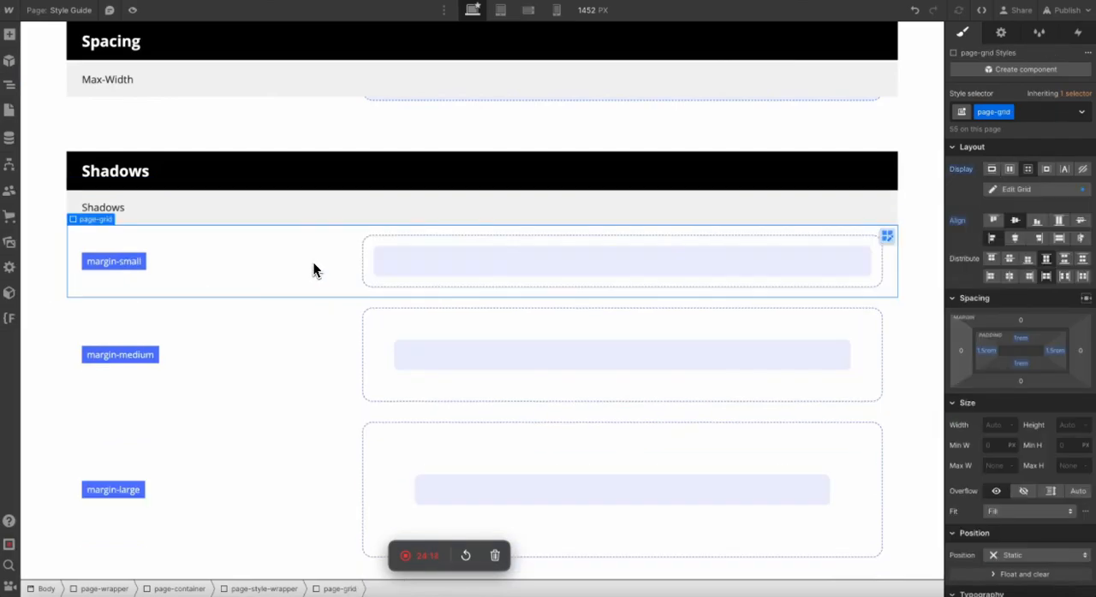
Replace the margin-small label in the Shadows block with the text "shadow-".
{"action": "double_click", "coordinate": [105, 263]}
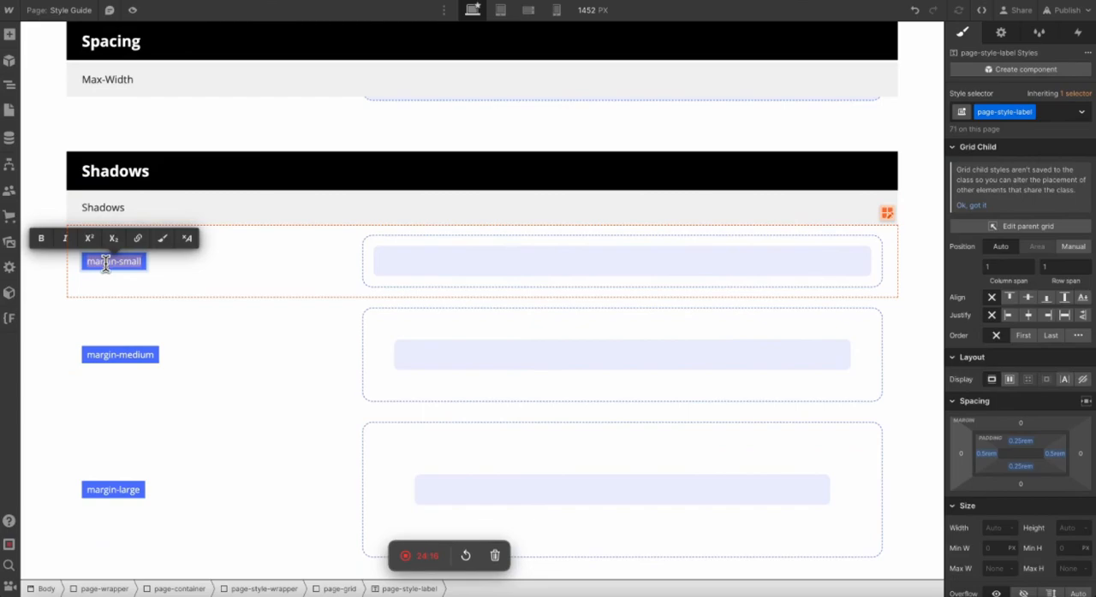
{"action": "type", "text": "shadow-"}
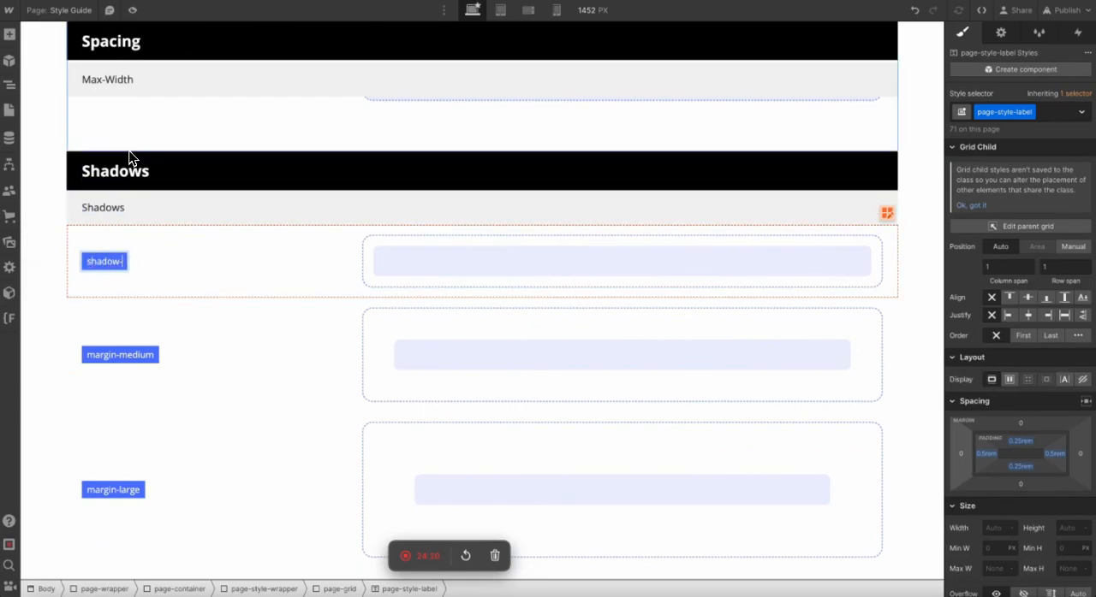
{"action": "left_click", "coordinate": [130, 158]}
{"action": "left_click", "coordinate": [66, 231]}
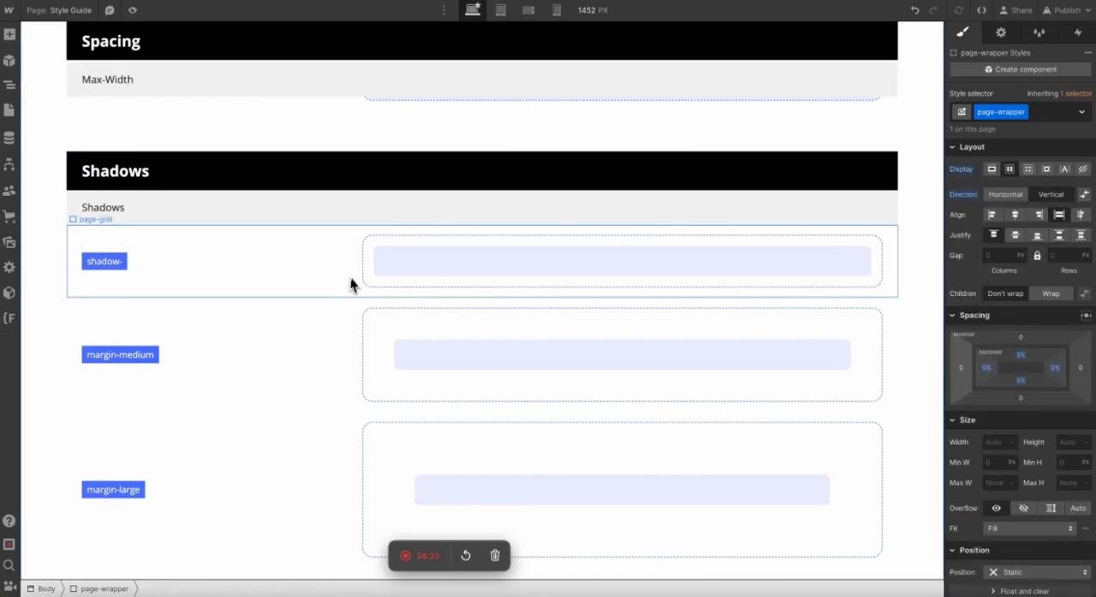
Examine the three-column grid of the colour swatches in the Colours section as a model for the Shadows block.
{"action": "scroll", "coordinate": [364, 249], "scroll_direction": "up", "scroll_amount": 15}
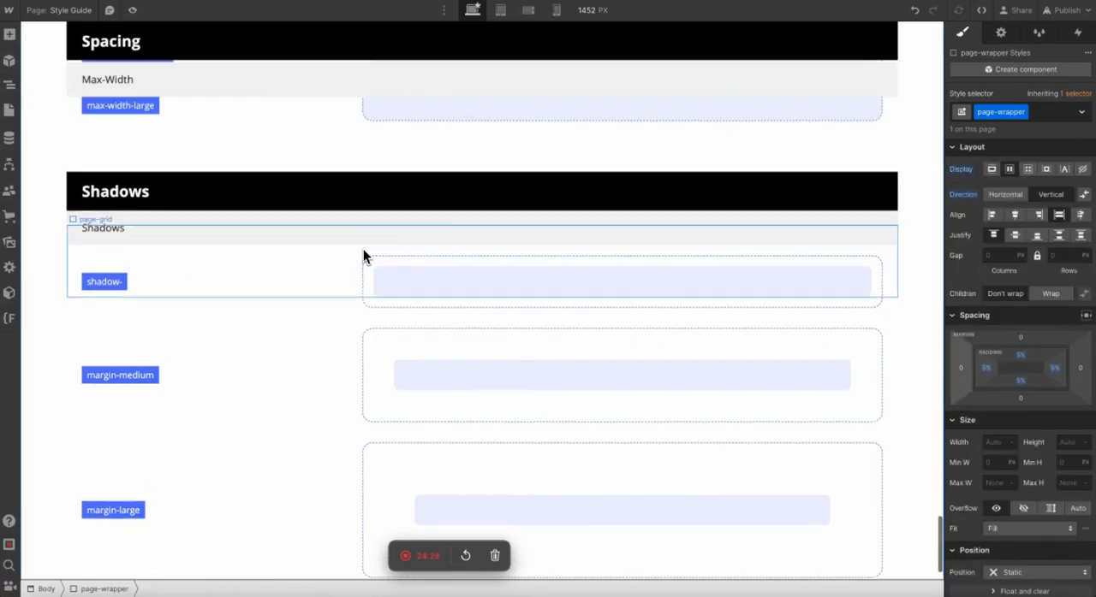
{"action": "scroll", "coordinate": [363, 252], "scroll_direction": "up", "scroll_amount": 6}
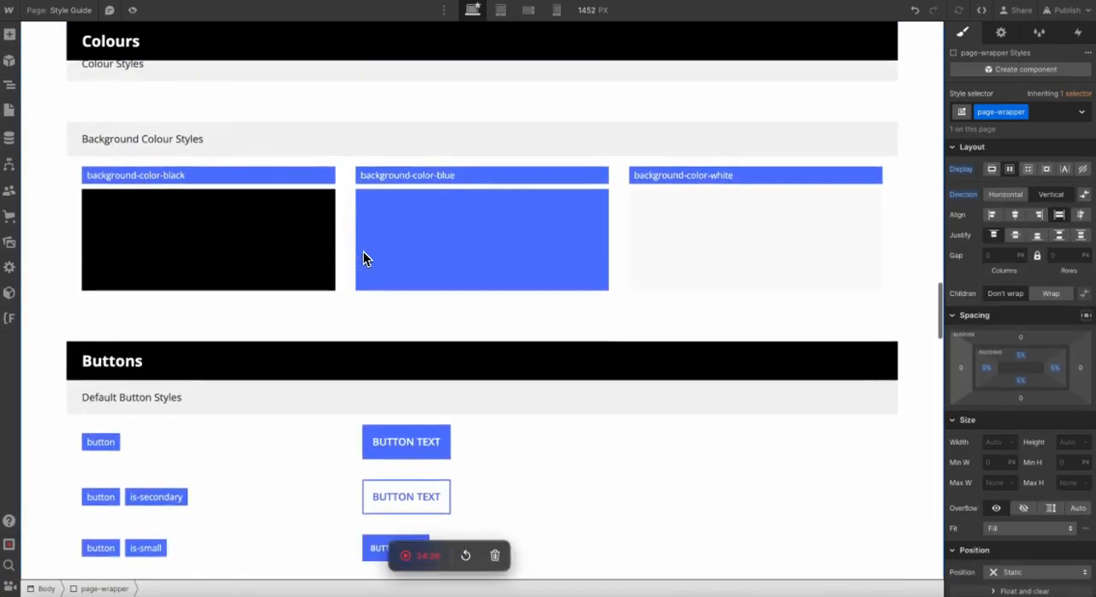
{"action": "left_click", "coordinate": [349, 205]}
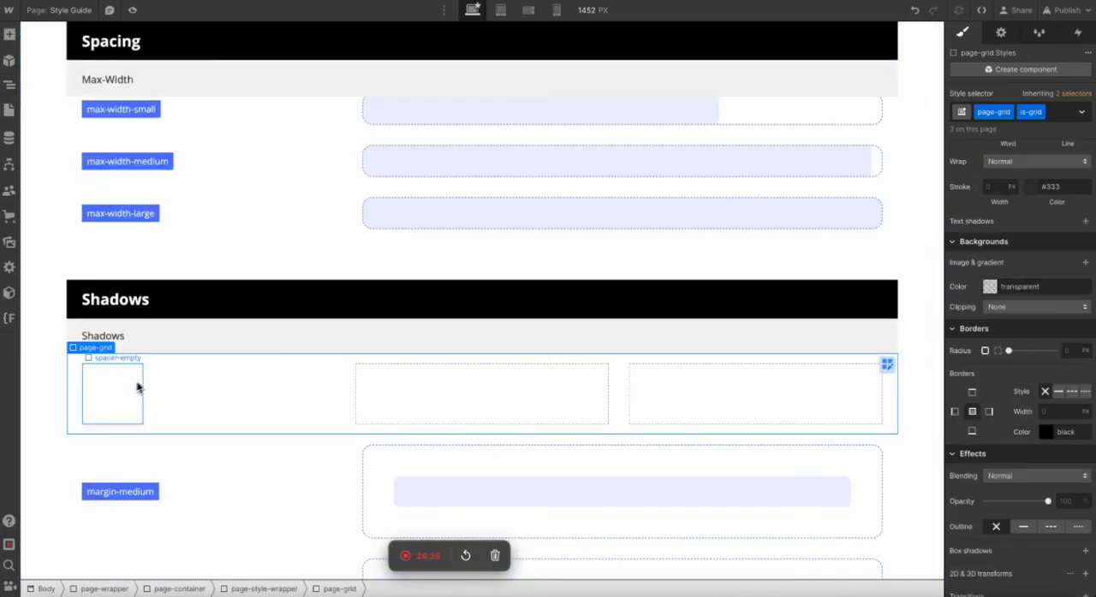
{"action": "left_click", "coordinate": [118, 388]}
{"action": "left_click", "coordinate": [182, 450]}
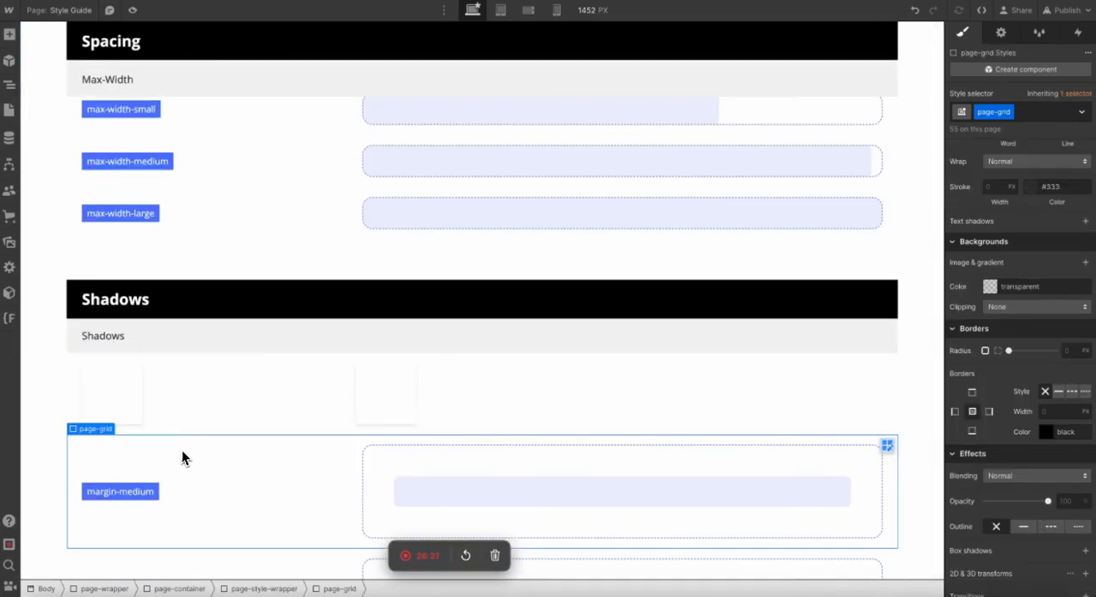
Duplicate the shadow-small class on the second box of the Shadows grid and name the new class shadow-medium.
{"action": "left_click", "coordinate": [397, 401]}
{"action": "key", "text": "Up"}
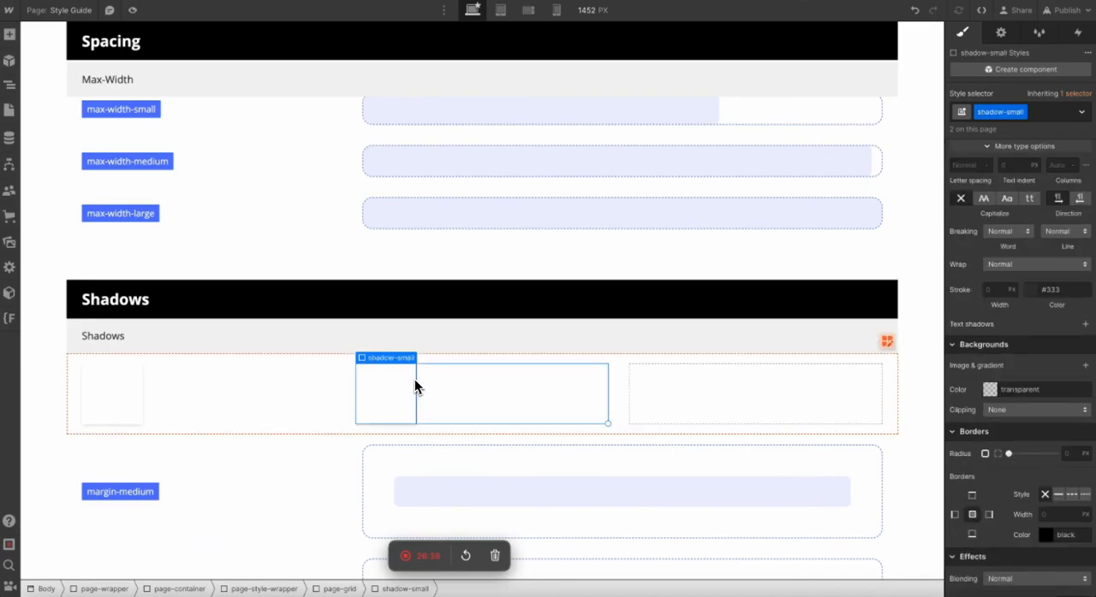
{"action": "left_click", "coordinate": [1020, 112]}
{"action": "left_click", "coordinate": [995, 146]}
{"action": "type", "text": "sha"}
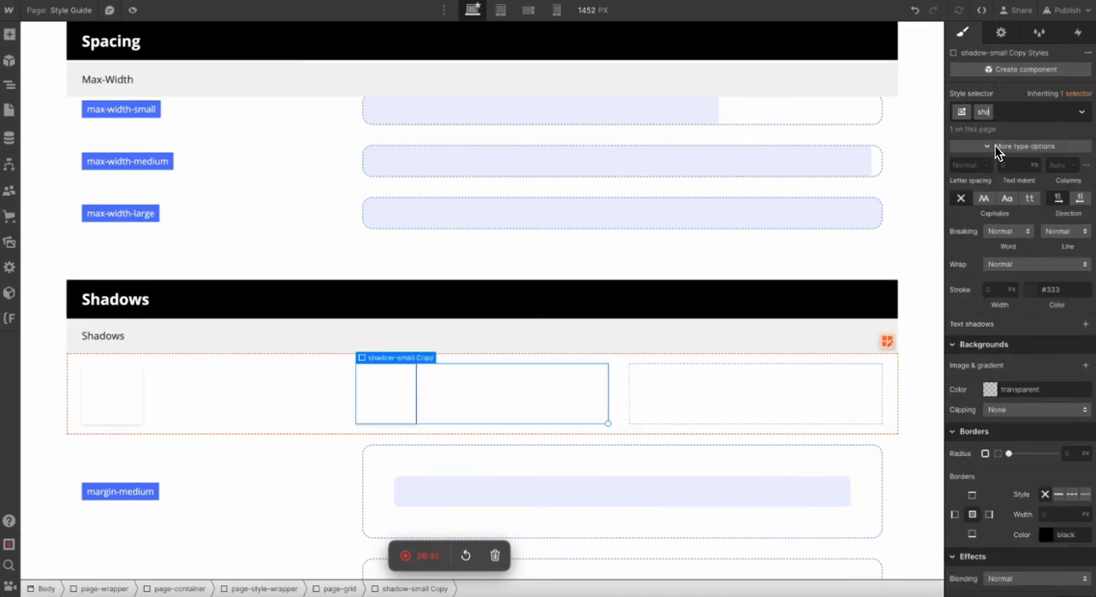
{"action": "type", "text": "dow-medium"}
{"action": "key", "text": "Return"}
Set the blur of the shadow-medium box's outer shadow to 15 px.
{"action": "scroll", "coordinate": [1041, 528], "scroll_direction": "down", "scroll_amount": 3}
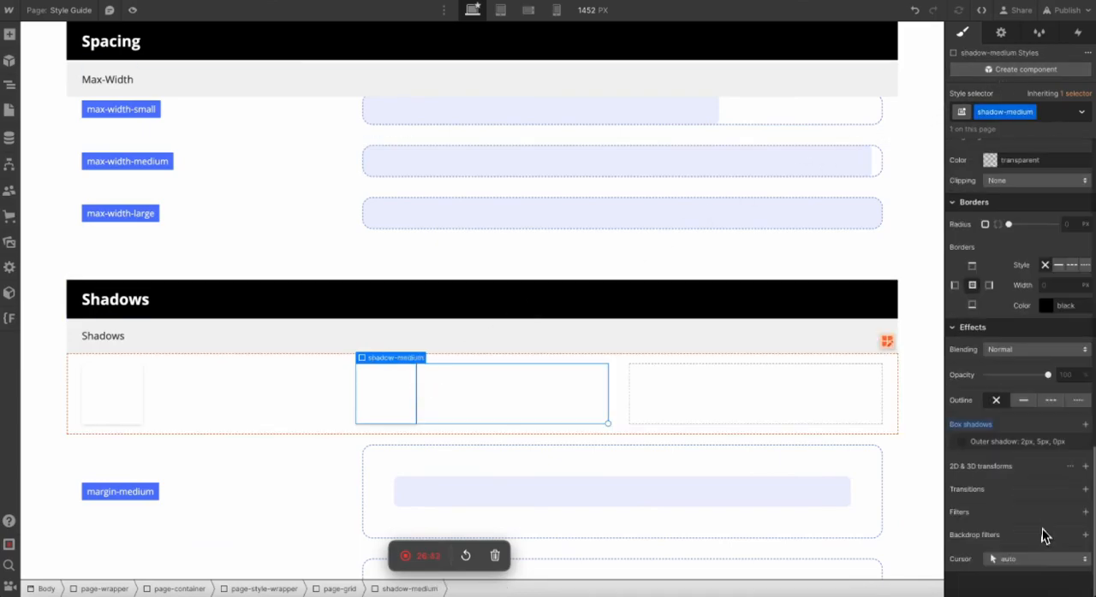
{"action": "left_click", "coordinate": [989, 443]}
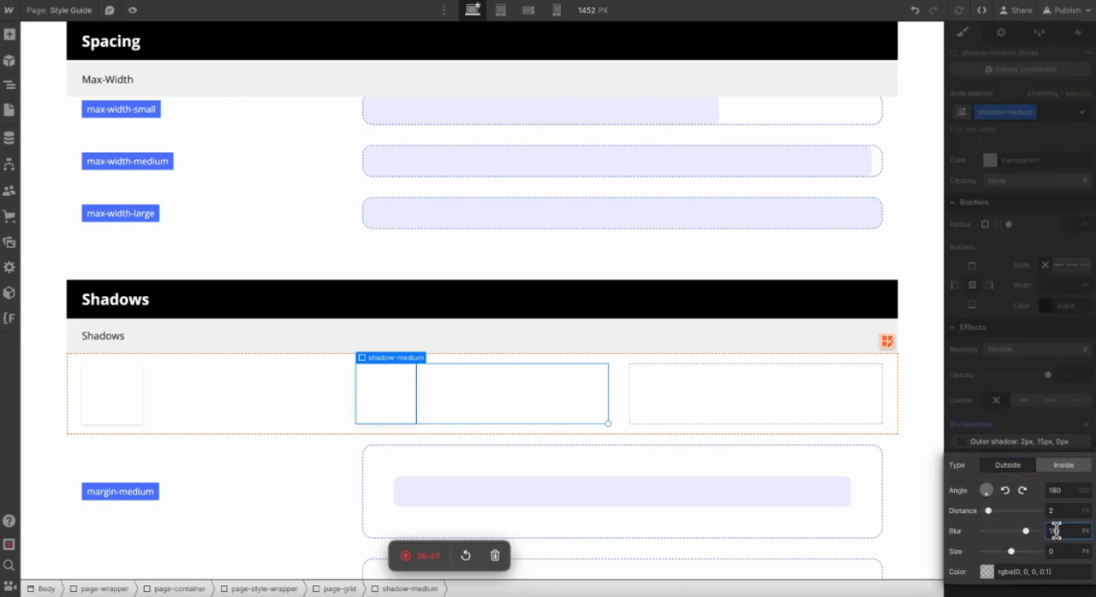
{"action": "left_click", "coordinate": [1082, 377]}
{"action": "left_click", "coordinate": [710, 283]}
Copy the shadow-medium box into the third column of the Shadows grid.
{"action": "left_click", "coordinate": [366, 392]}
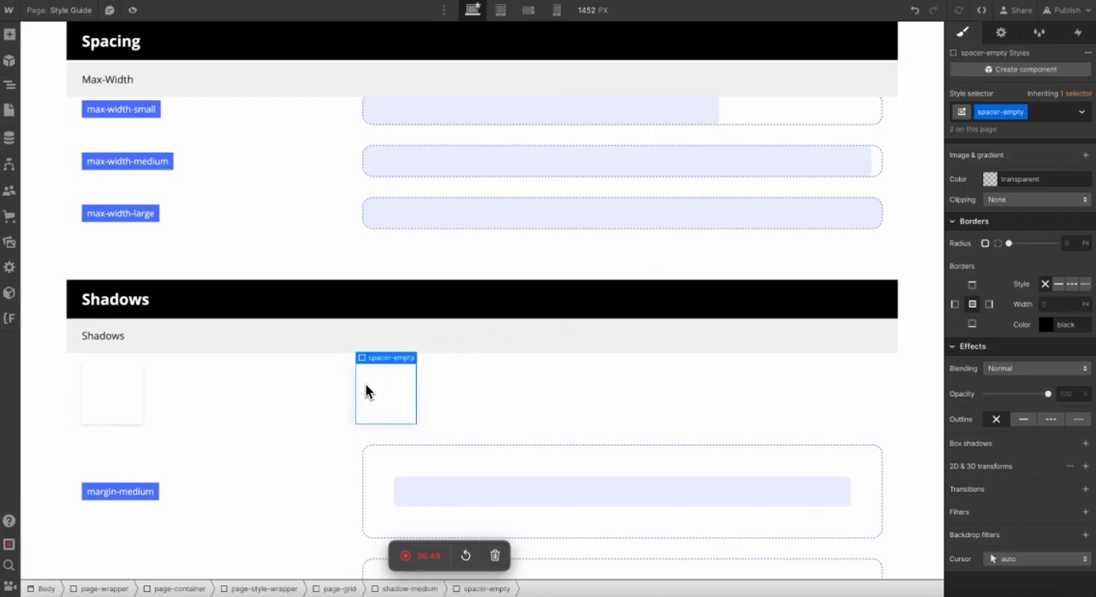
{"action": "key", "text": "Up"}
{"action": "left_click", "coordinate": [665, 387]}
{"action": "key", "text": "Up"}
Duplicate the third box's class as shadow-large and set its outer shadow to 5 px distance and 20 px blur.
{"action": "left_click", "coordinate": [1031, 113]}
{"action": "left_click", "coordinate": [1013, 146]}
{"action": "type", "text": "shadow-ela"}
{"action": "key", "text": "BackSpace"}
{"action": "key", "text": "BackSpace"}
{"action": "key", "text": "BackSpace"}
{"action": "type", "text": "large"}
{"action": "key", "text": "Return"}
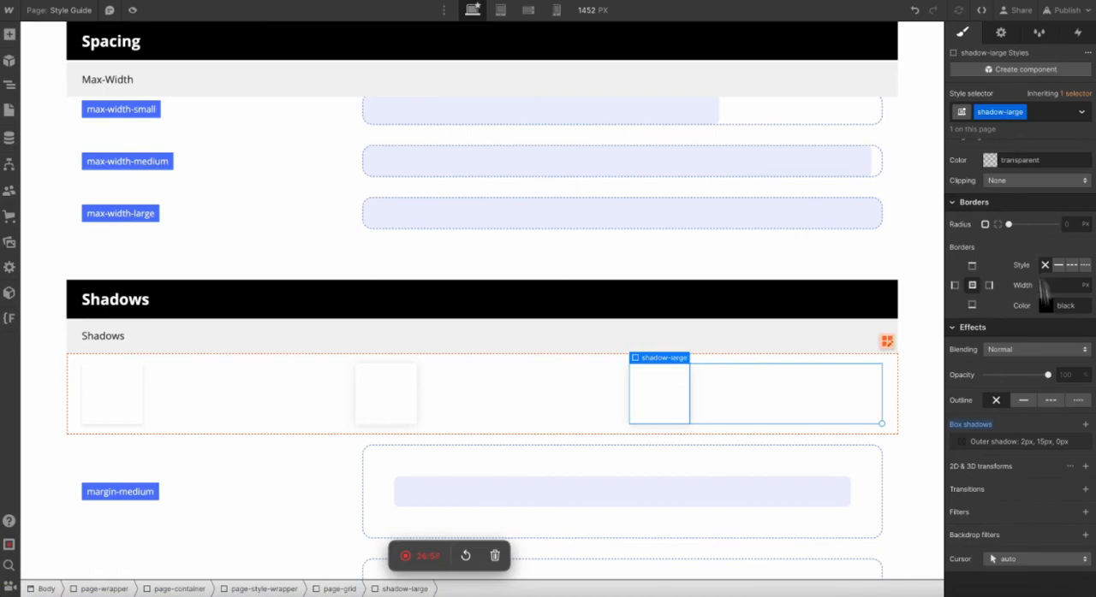
{"action": "left_click", "coordinate": [995, 444]}
{"action": "left_click", "coordinate": [1054, 511]}
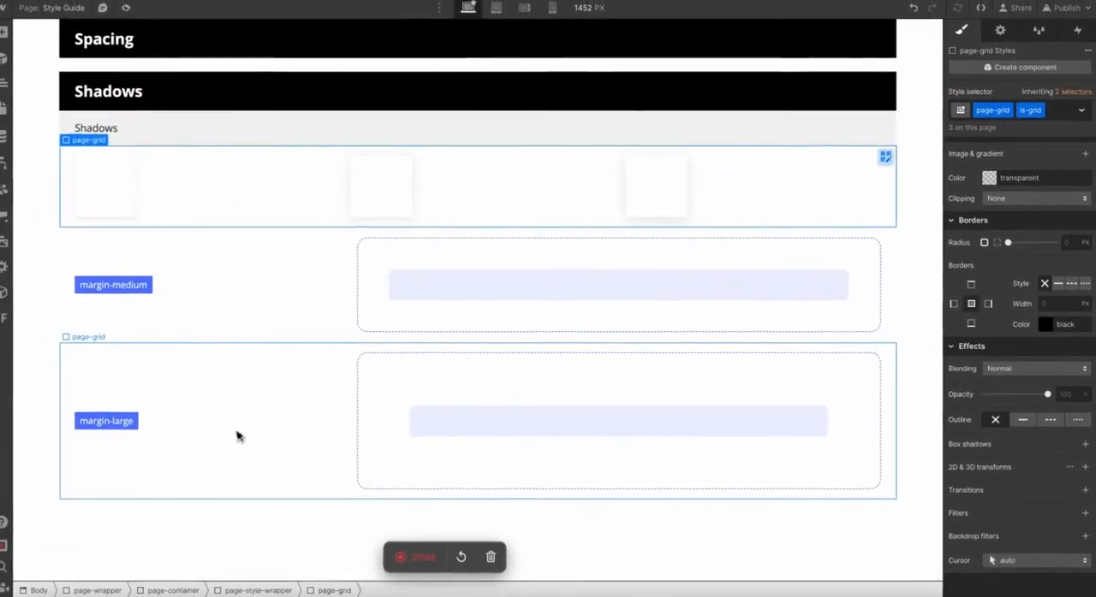
Delete the margin-medium and margin-large rows from the Shadows block.
{"action": "left_click", "coordinate": [178, 439]}
{"action": "key", "text": "Delete"}
{"action": "key", "text": "Delete"}
{"action": "left_click", "coordinate": [243, 267]}
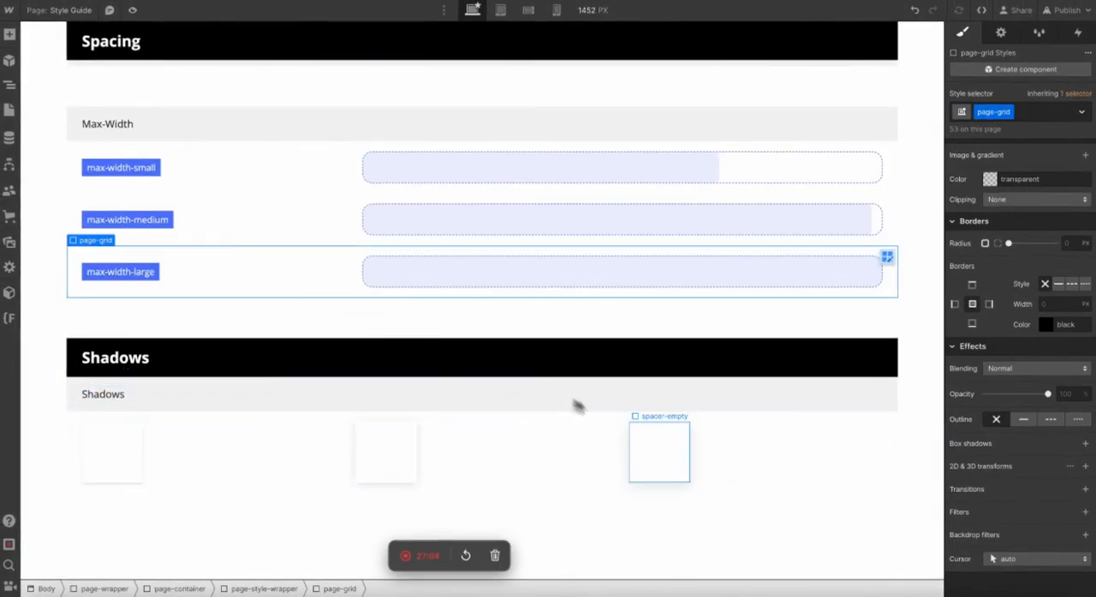
Duplicate the shadow-large box three times to fill a second row of the Shadows grid.
{"action": "left_click", "coordinate": [658, 440]}
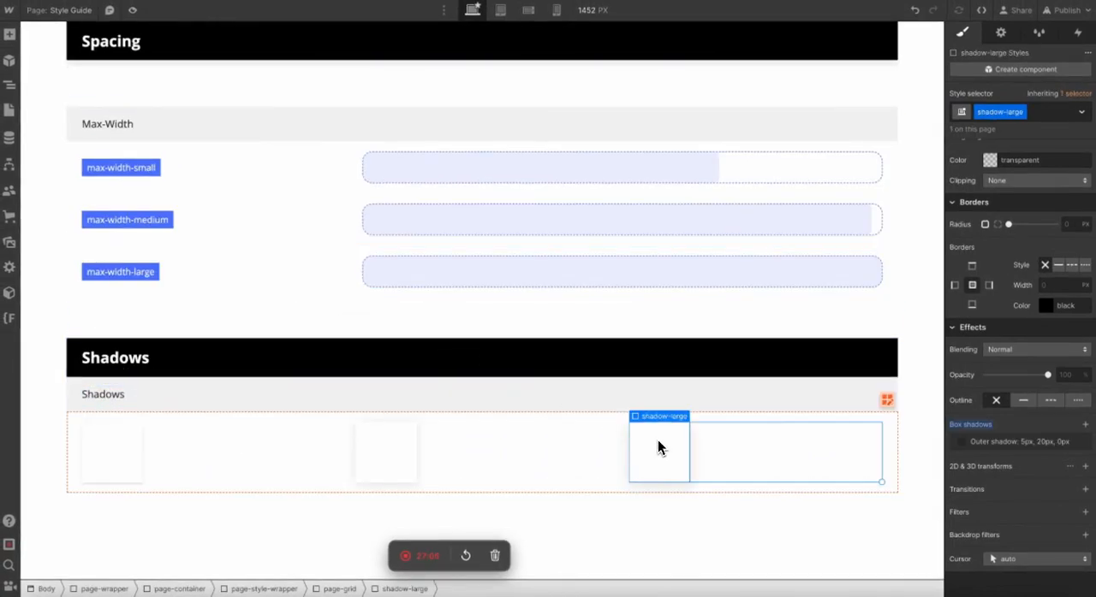
{"action": "scroll", "coordinate": [621, 310], "scroll_direction": "down", "scroll_amount": 1}
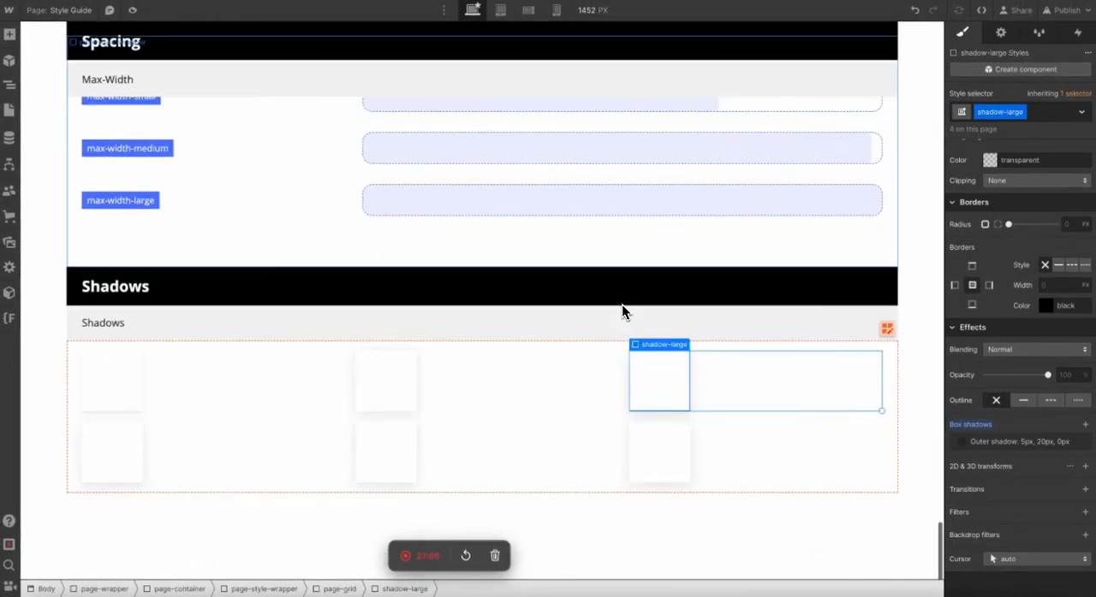
{"action": "left_click", "coordinate": [582, 377]}
{"action": "left_click", "coordinate": [912, 169]}
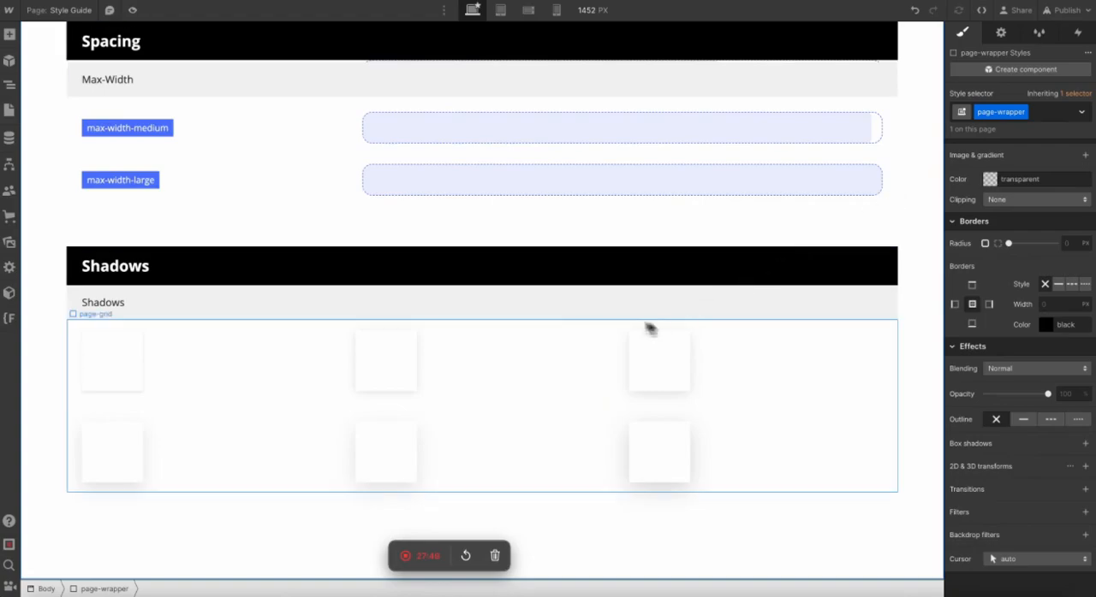
Review the blocks of the Spacing section and the two rows of shadow boxes below it.
{"action": "scroll", "coordinate": [516, 250], "scroll_direction": "up", "scroll_amount": 5}
{"action": "scroll", "coordinate": [158, 341], "scroll_direction": "down", "scroll_amount": 5}
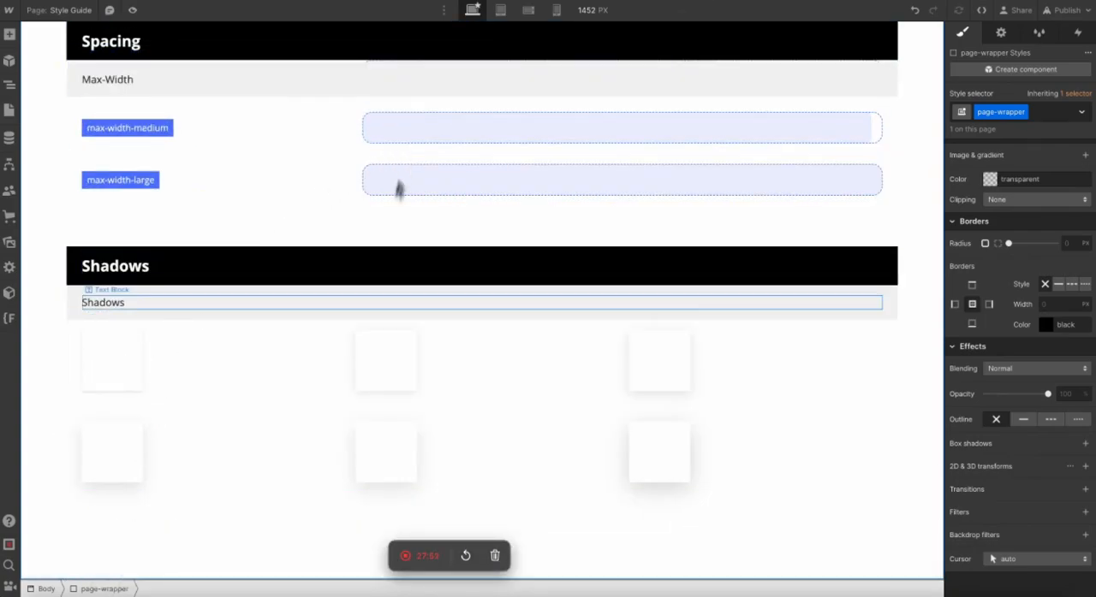
{"action": "scroll", "coordinate": [340, 302], "scroll_direction": "up", "scroll_amount": 10}
{"action": "scroll", "coordinate": [339, 302], "scroll_direction": "up", "scroll_amount": 5}
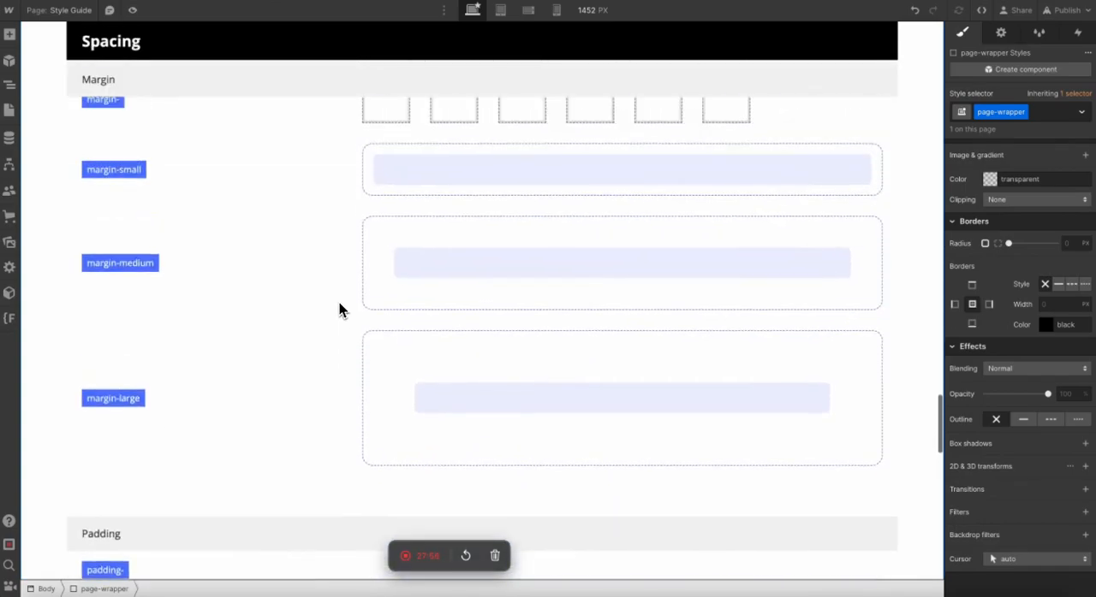
{"action": "scroll", "coordinate": [339, 302], "scroll_direction": "down", "scroll_amount": 6}
{"action": "scroll", "coordinate": [339, 302], "scroll_direction": "up", "scroll_amount": 2}
{"action": "scroll", "coordinate": [339, 310], "scroll_direction": "down", "scroll_amount": 10}
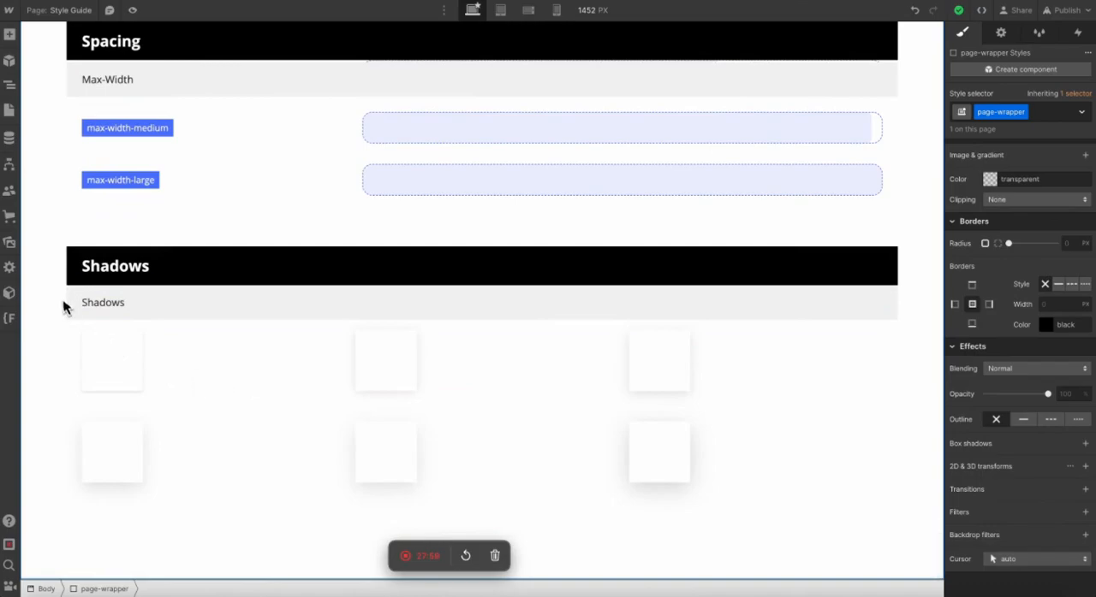
Duplicate the entire Shadows section container below itself.
{"action": "left_click", "coordinate": [75, 264]}
{"action": "key", "text": "Up"}
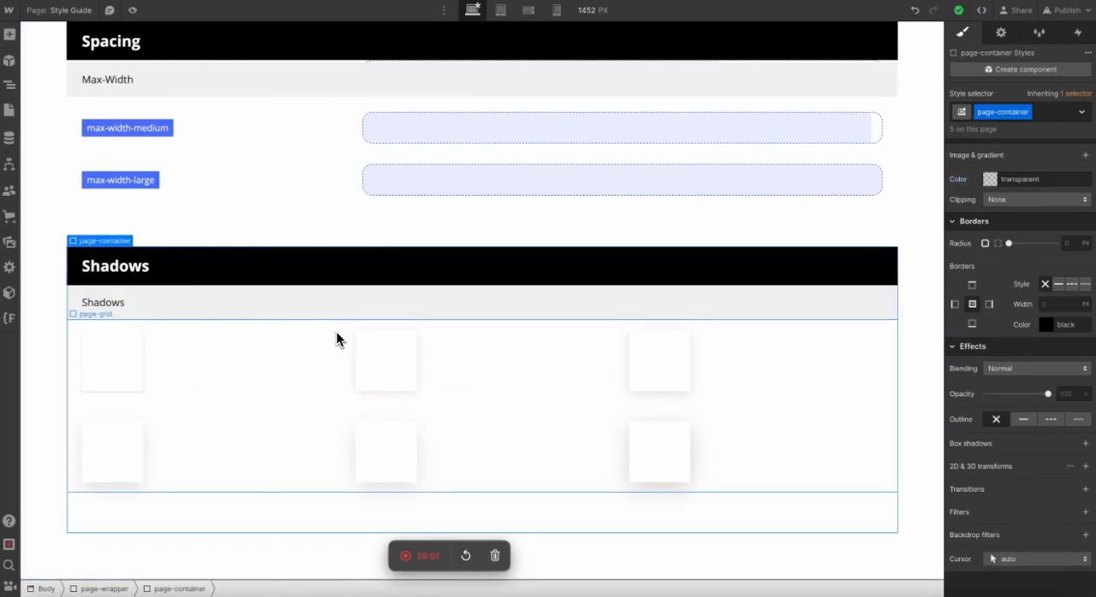
{"action": "scroll", "coordinate": [300, 163], "scroll_direction": "up", "scroll_amount": 4}
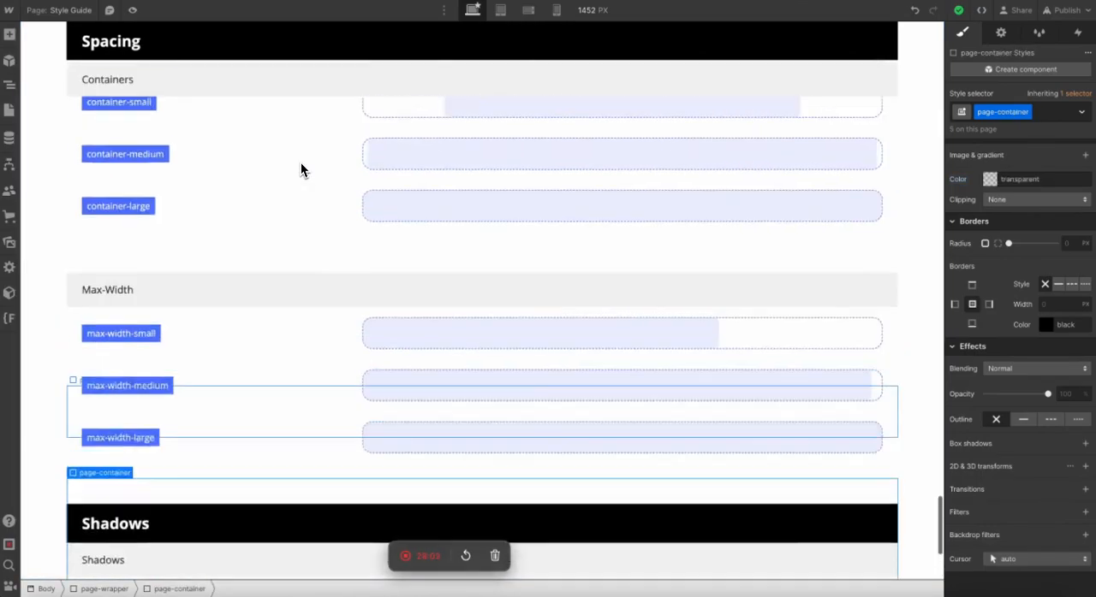
{"action": "scroll", "coordinate": [300, 162], "scroll_direction": "down", "scroll_amount": 4}
{"action": "key", "text": "ctrl+d"}
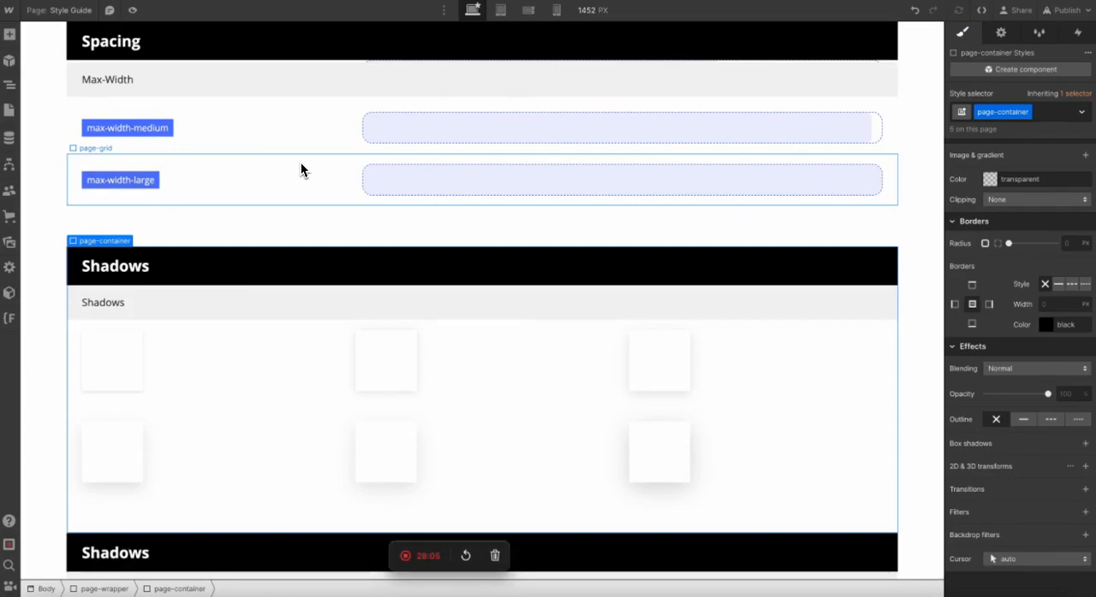
{"action": "scroll", "coordinate": [301, 189], "scroll_direction": "down", "scroll_amount": 4}
{"action": "scroll", "coordinate": [119, 298], "scroll_direction": "up", "scroll_amount": 2}
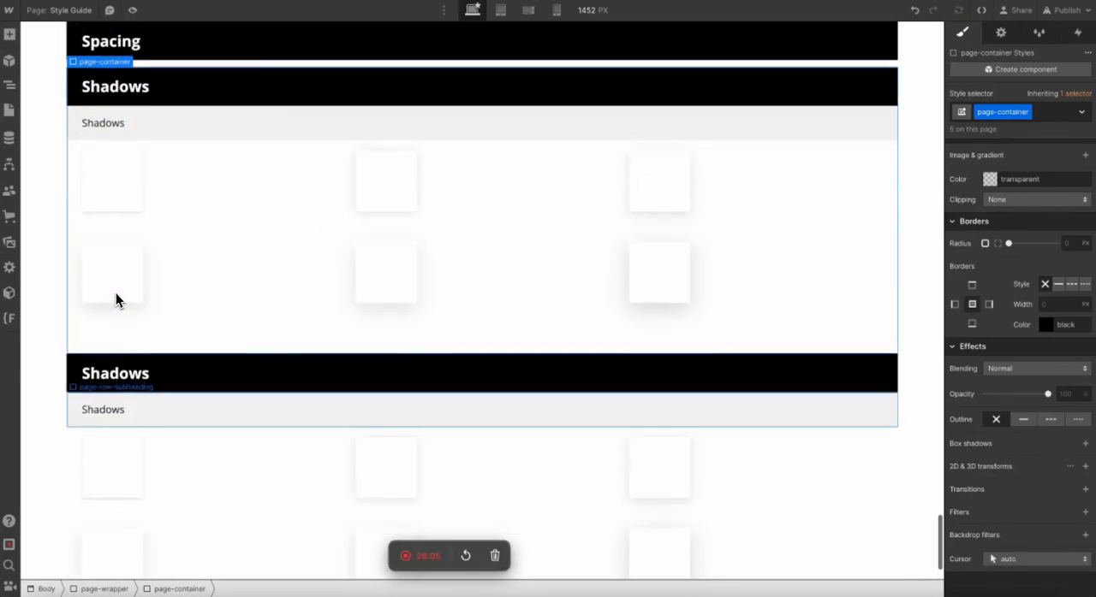
Rename the heading of the duplicated Shadows section to Forms.
{"action": "left_click", "coordinate": [110, 377]}
{"action": "double_click", "coordinate": [109, 376]}
{"action": "type", "text": "Forms"}
{"action": "key", "text": "Escape"}
{"action": "left_click", "coordinate": [43, 450]}
{"action": "scroll", "coordinate": [46, 450], "scroll_direction": "down", "scroll_amount": 2}
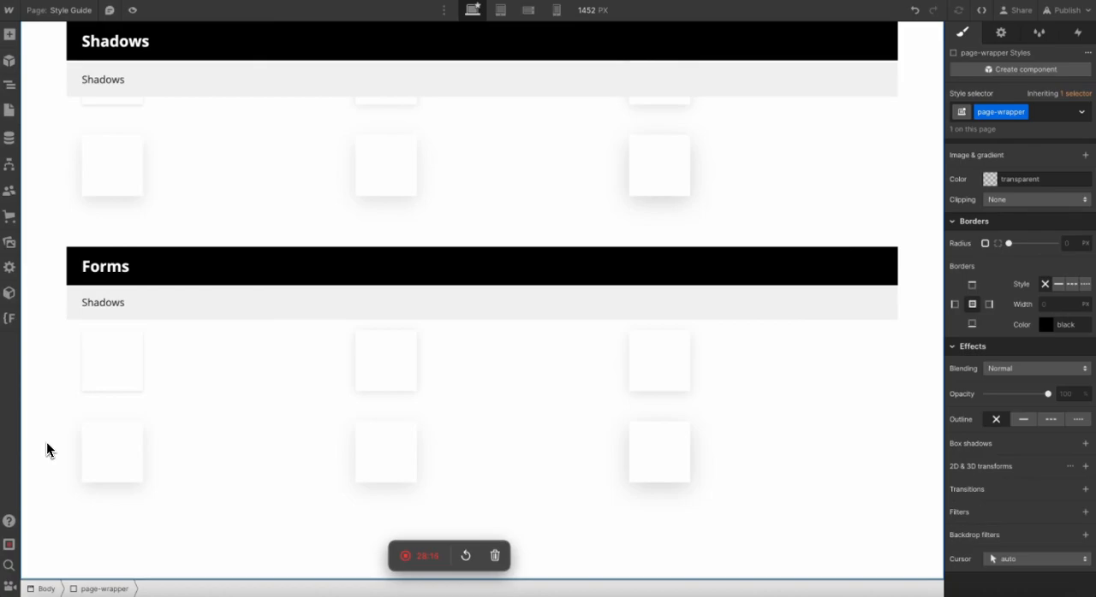
Replace the Forms section made from Shadows with a copy of the Spacing section placed below the Shadows section.
{"action": "left_click", "coordinate": [70, 268]}
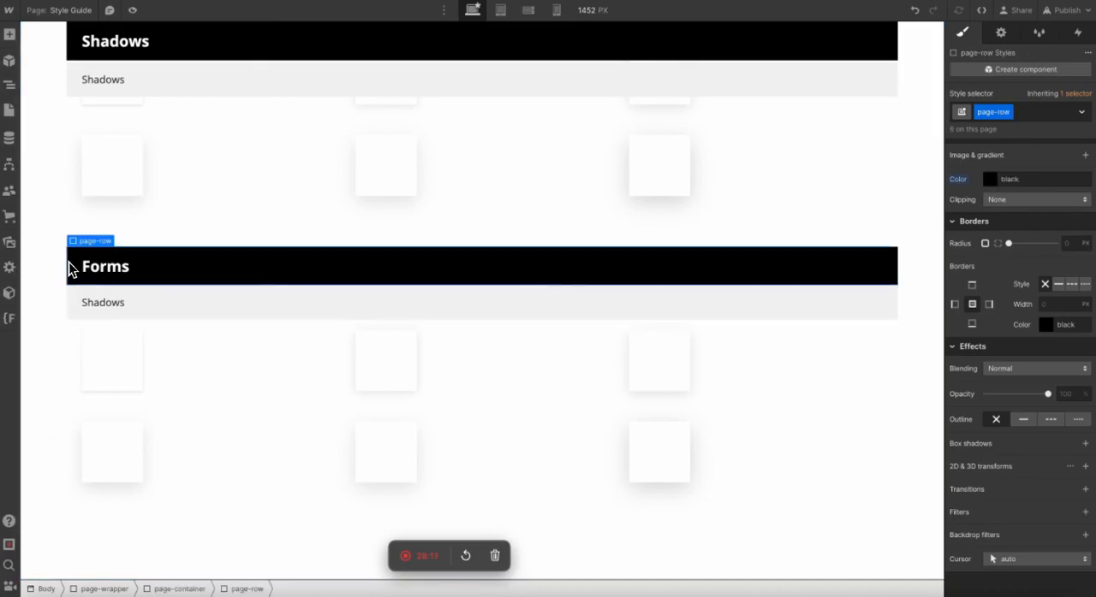
{"action": "scroll", "coordinate": [71, 268], "scroll_direction": "up", "scroll_amount": 15}
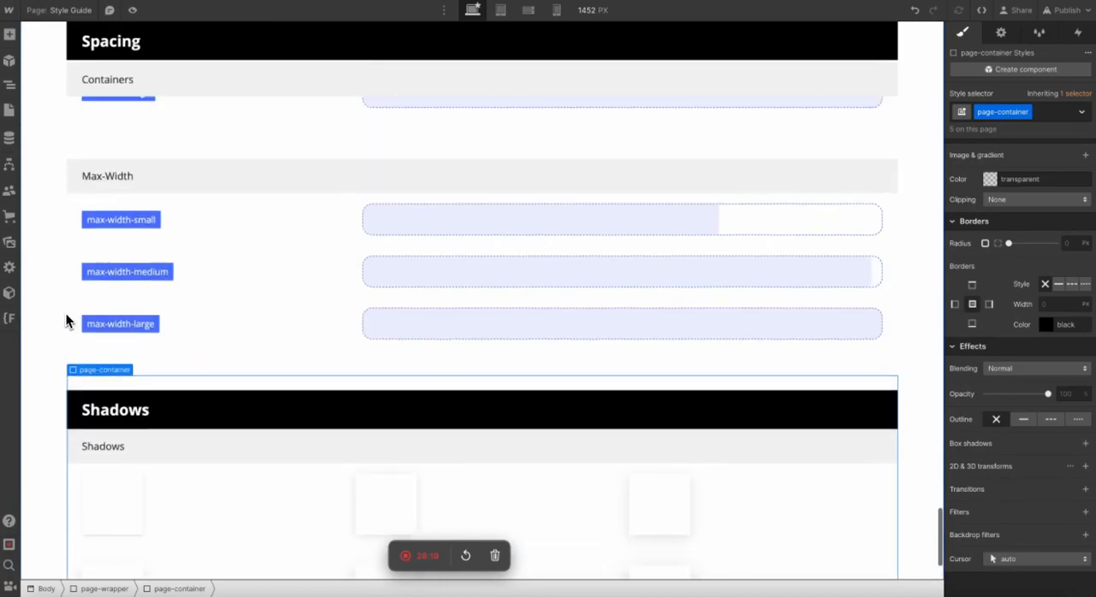
{"action": "scroll", "coordinate": [88, 231], "scroll_direction": "up", "scroll_amount": 4}
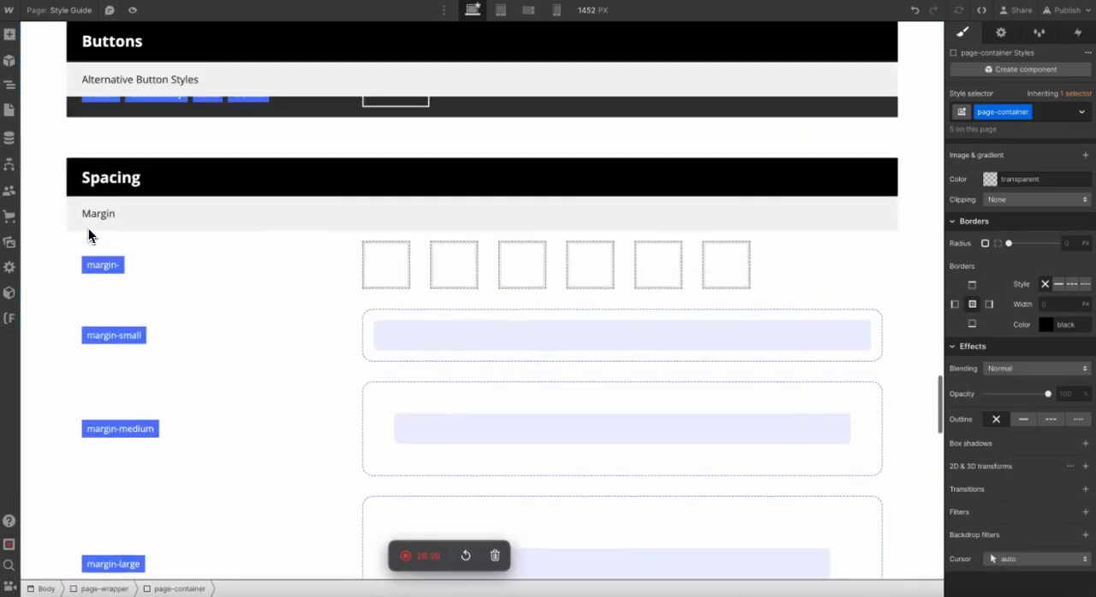
{"action": "left_click", "coordinate": [72, 169]}
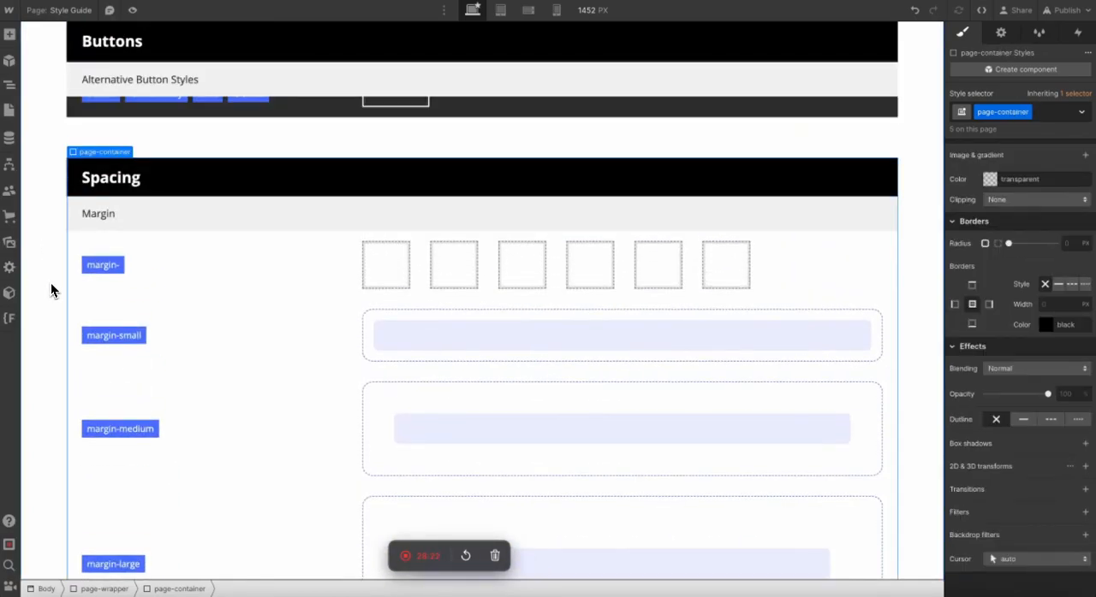
{"action": "scroll", "coordinate": [73, 348], "scroll_direction": "down", "scroll_amount": 7}
{"action": "scroll", "coordinate": [90, 364], "scroll_direction": "down", "scroll_amount": 6}
{"action": "left_click", "coordinate": [123, 413]}
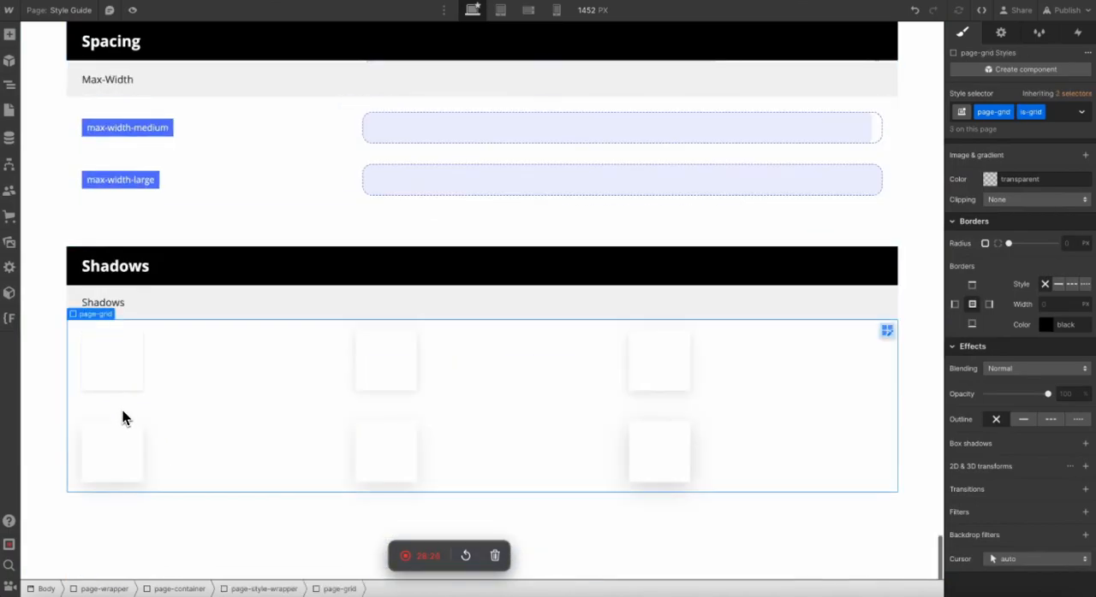
{"action": "scroll", "coordinate": [122, 413], "scroll_direction": "up", "scroll_amount": 5}
{"action": "scroll", "coordinate": [123, 411], "scroll_direction": "down", "scroll_amount": 4}
{"action": "scroll", "coordinate": [122, 411], "scroll_direction": "down", "scroll_amount": 2}
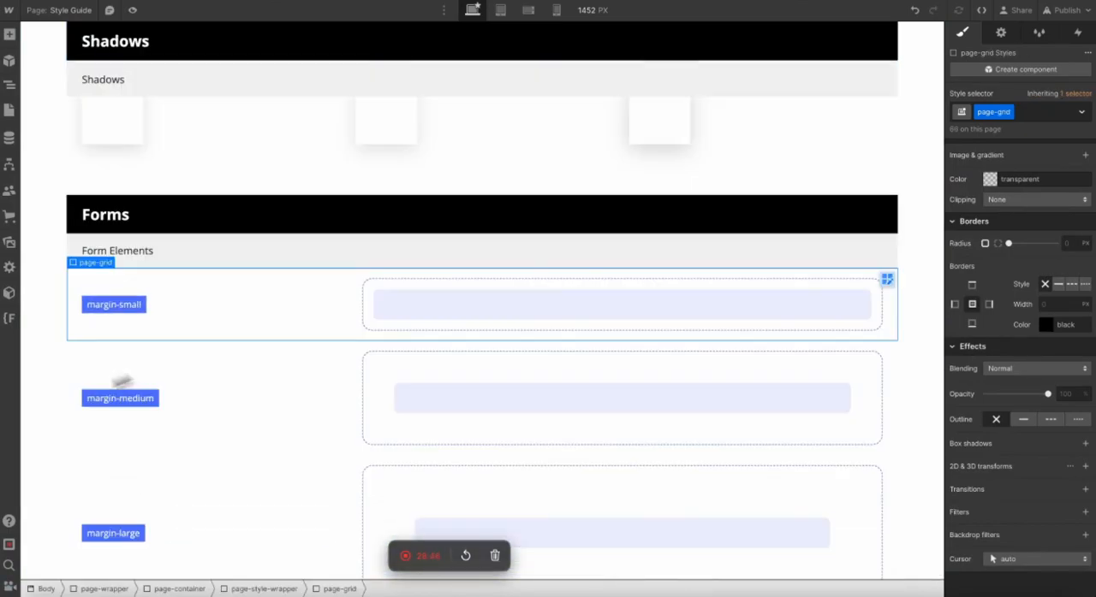
Replace the margin-small label in the Form Elements block with the text "in".
{"action": "double_click", "coordinate": [98, 305]}
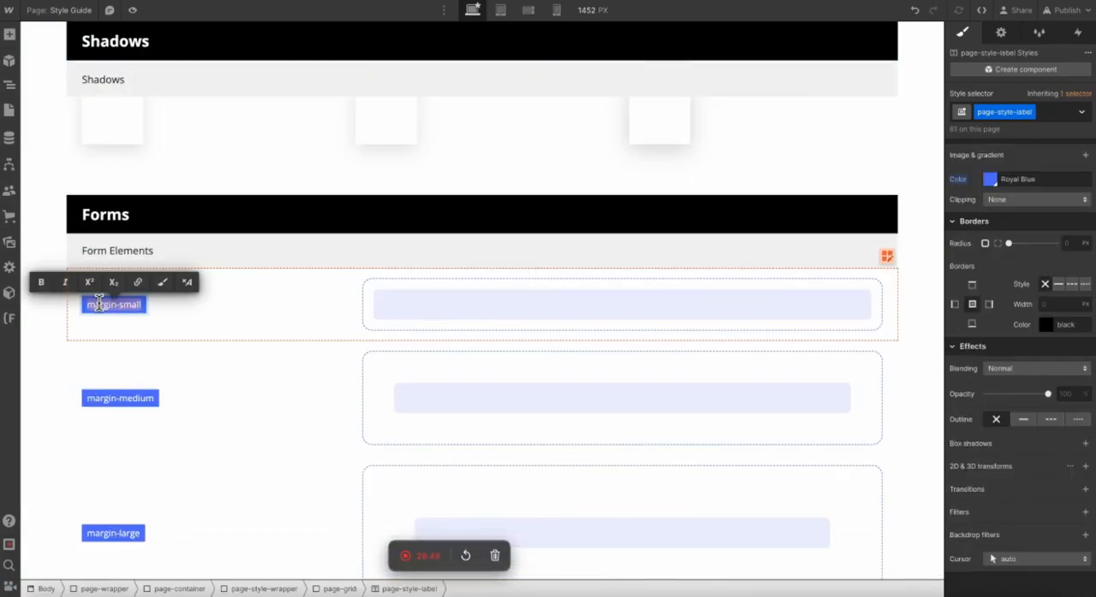
{"action": "type", "text": "in"}
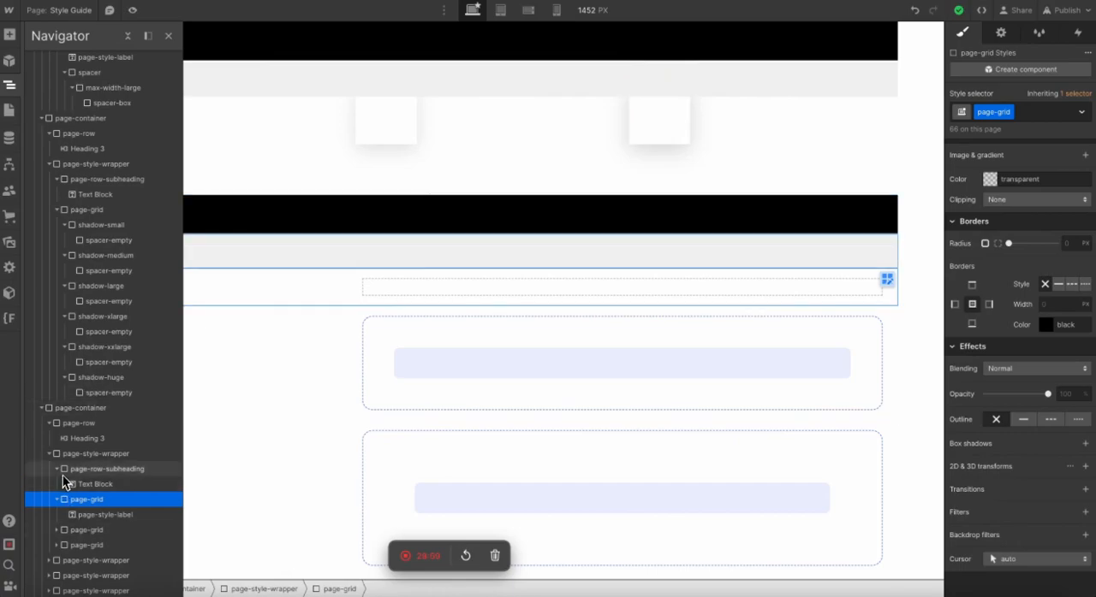
Add a Form Block inside the page-style-wrapper that holds the Form Elements block in the Forms section.
{"action": "left_click", "coordinate": [56, 471]}
{"action": "left_click", "coordinate": [56, 484]}
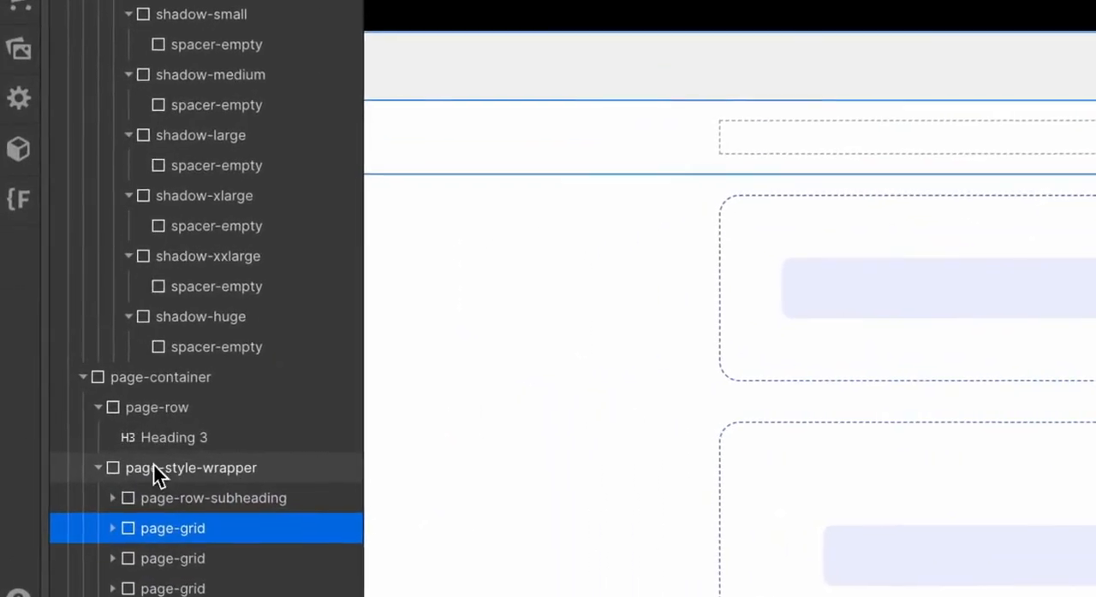
{"action": "left_click", "coordinate": [77, 453]}
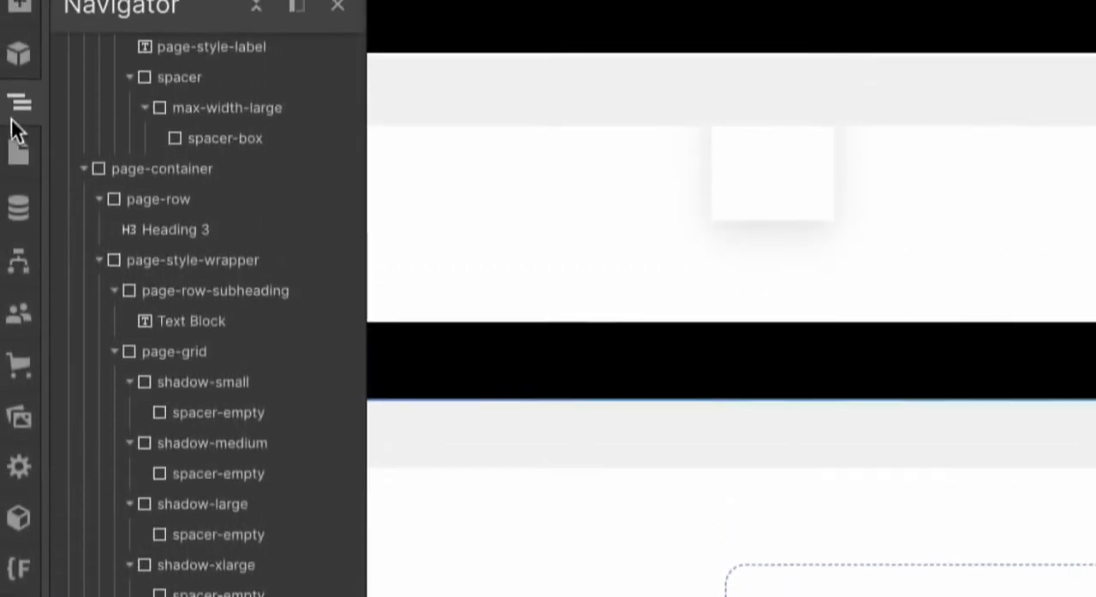
{"action": "left_click", "coordinate": [17, 121]}
{"action": "left_click", "coordinate": [18, 124]}
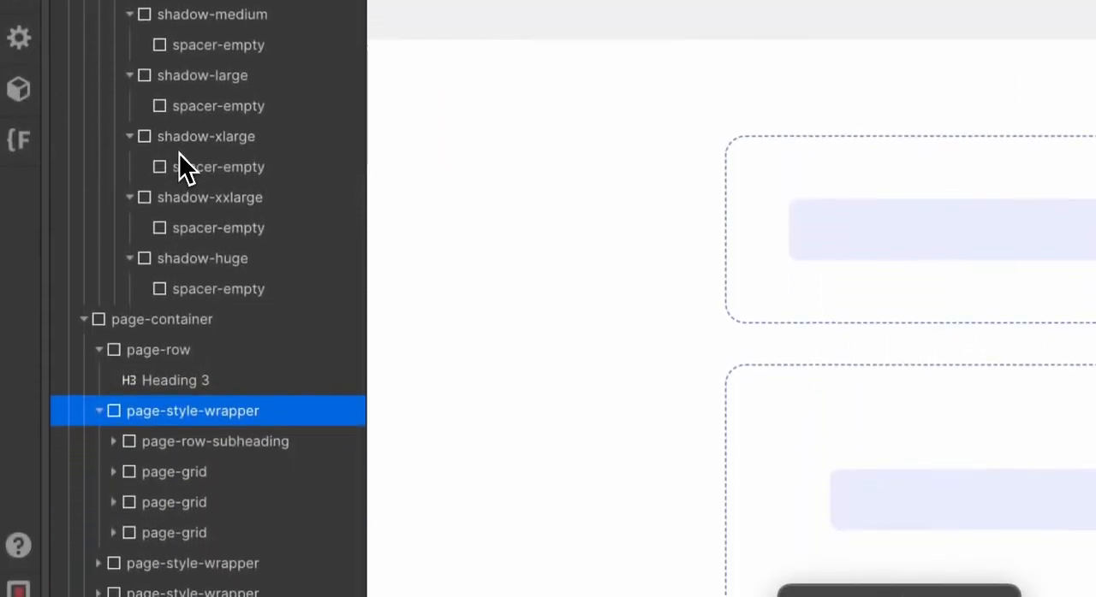
{"action": "key", "text": "super+v"}
{"action": "left_click", "coordinate": [113, 520]}
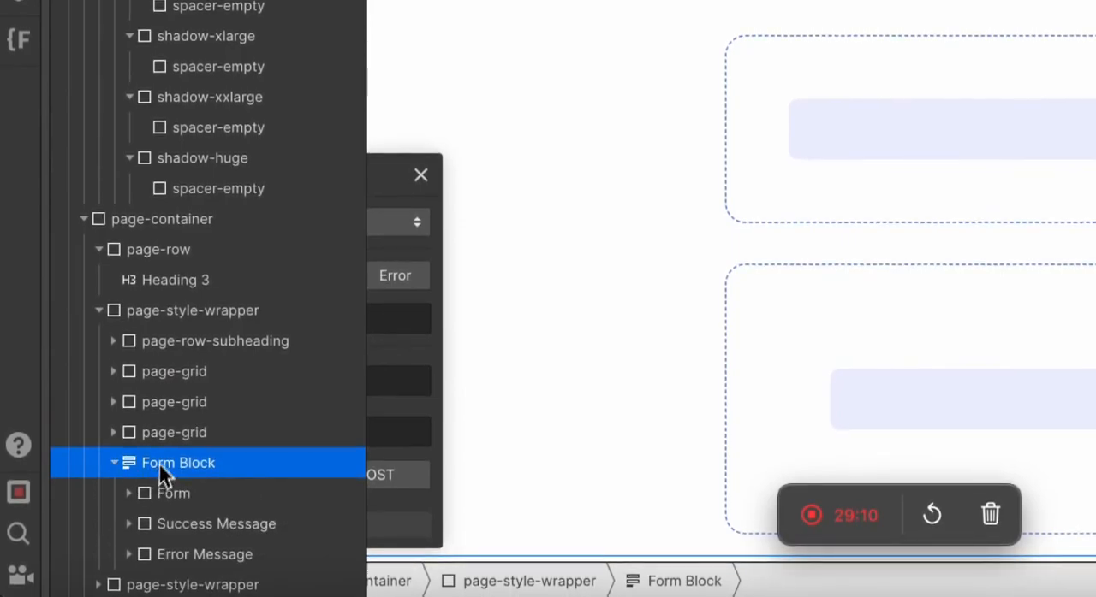
Move the Form Block out of the page-style-wrapper to sit directly below the page-row of the Forms container.
{"action": "left_click_drag", "start_coordinate": [133, 520], "coordinate": [158, 390]}
{"action": "left_click_drag", "start_coordinate": [159, 332], "coordinate": [146, 338]}
{"action": "left_click", "coordinate": [113, 345]}
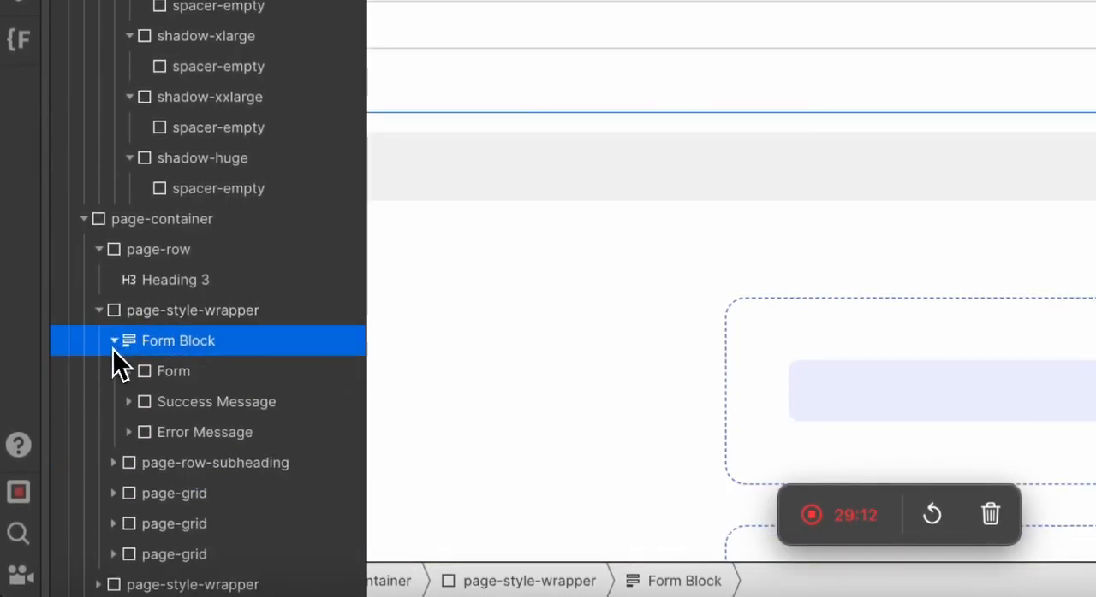
{"action": "left_click", "coordinate": [99, 253]}
{"action": "left_click_drag", "start_coordinate": [126, 291], "coordinate": [137, 252]}
{"action": "left_click", "coordinate": [99, 280]}
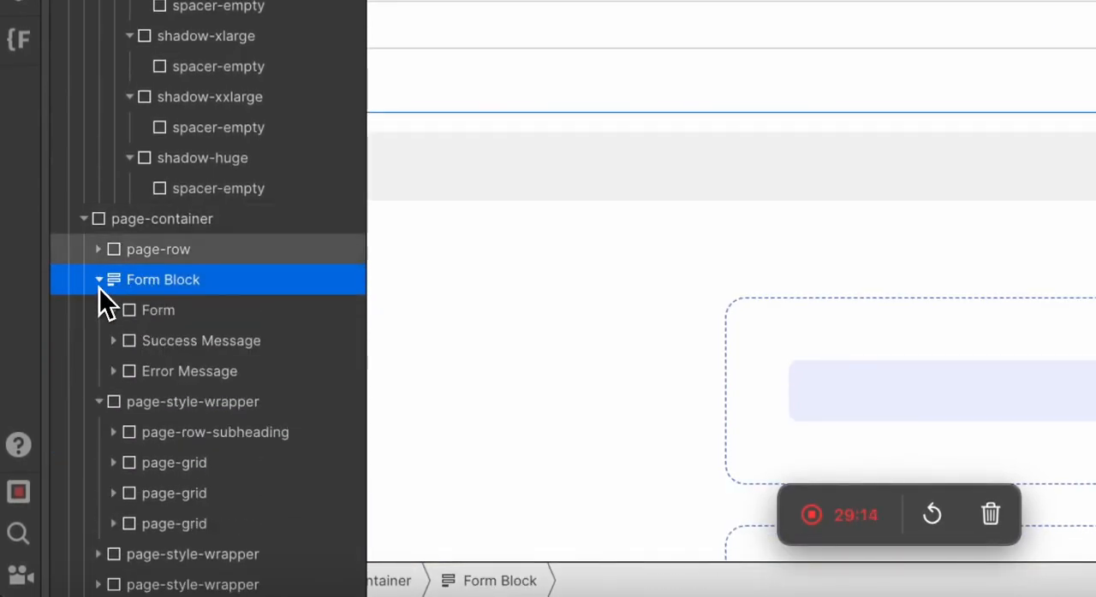
Move the page-style-wrapper that holds the Form Elements block into the Form of the Form Block, above its Field Label.
{"action": "left_click", "coordinate": [113, 310]}
{"action": "left_click_drag", "start_coordinate": [163, 549], "coordinate": [172, 320]}
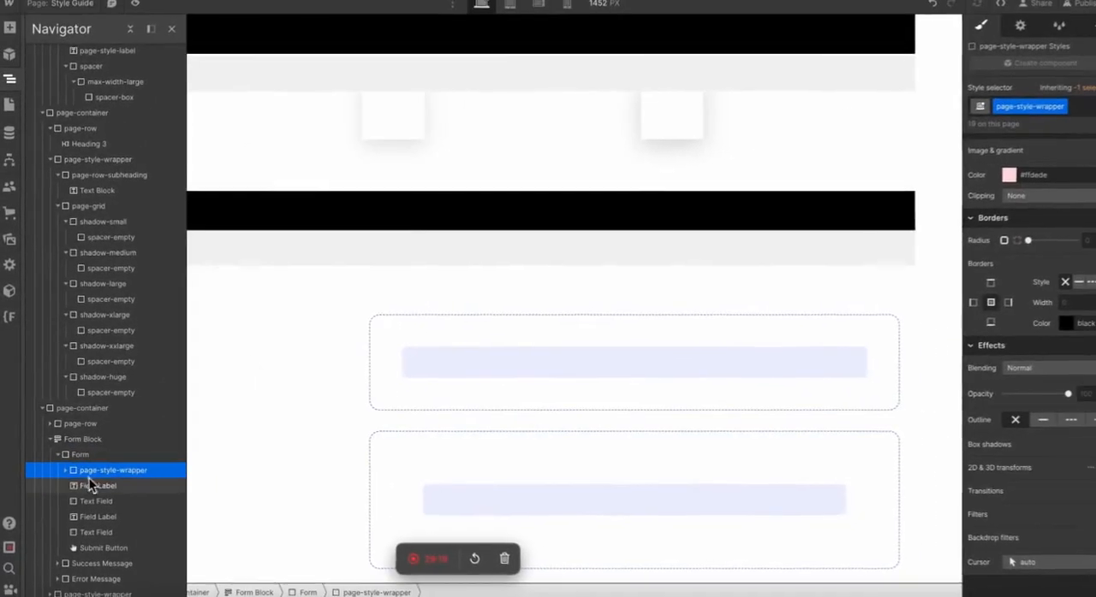
{"action": "left_click", "coordinate": [76, 483]}
{"action": "left_click", "coordinate": [319, 232]}
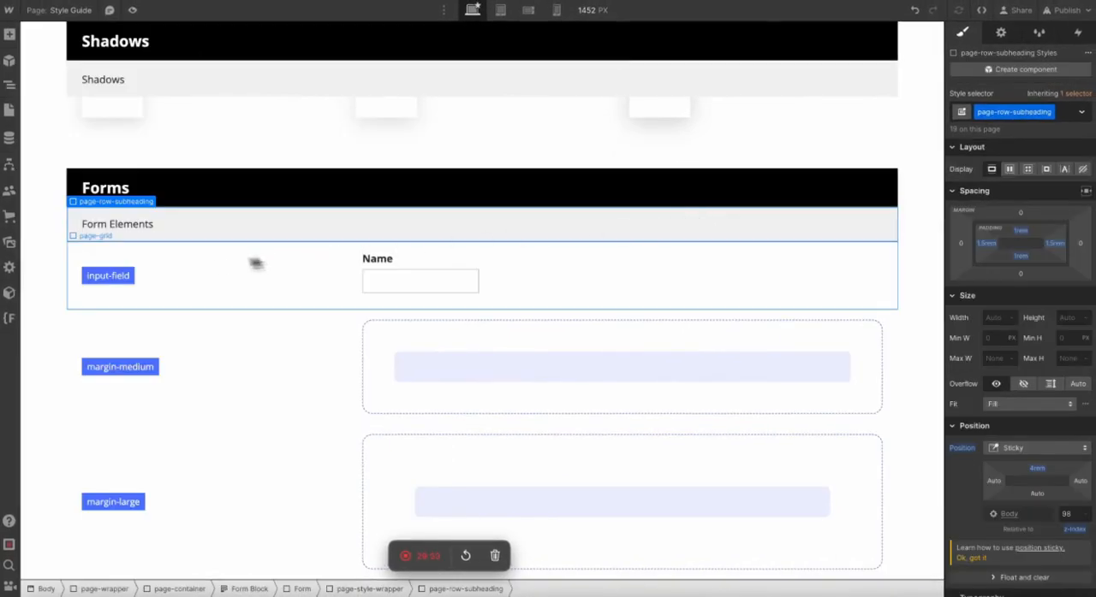
Delete the margin-medium and margin-large rows from the Form Elements block.
{"action": "left_click", "coordinate": [245, 243]}
{"action": "left_click", "coordinate": [220, 331]}
{"action": "left_click", "coordinate": [206, 327]}
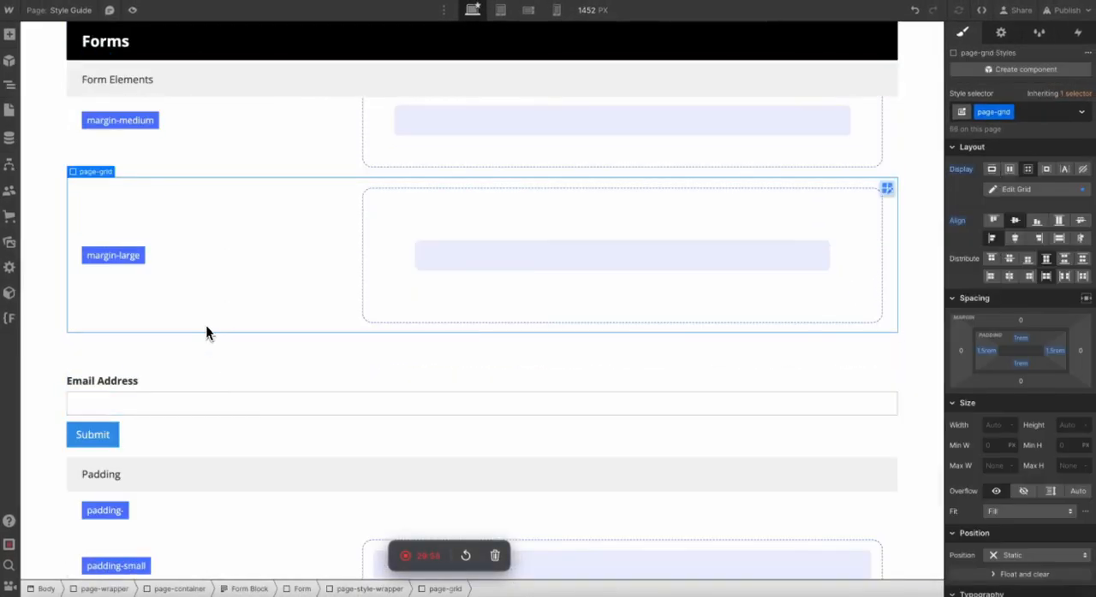
{"action": "scroll", "coordinate": [206, 327], "scroll_direction": "up", "scroll_amount": 3}
{"action": "key", "text": "Delete"}
{"action": "key", "text": "Delete"}
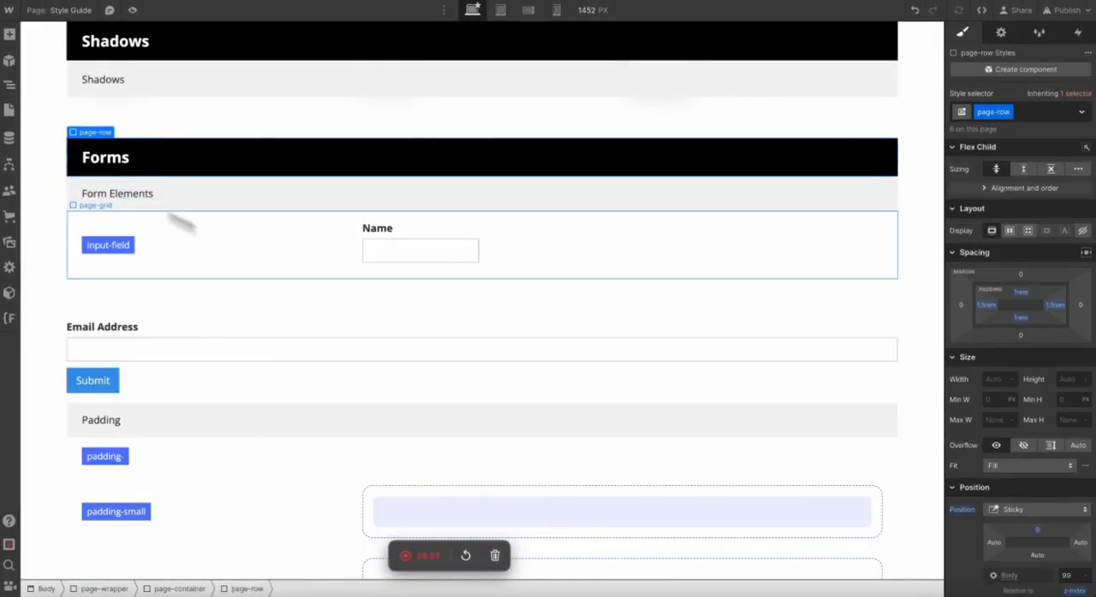
Inspect how the Name field label is nested inside the Form Block in the element structure.
{"action": "left_click", "coordinate": [374, 232]}
{"action": "key", "text": "z"}
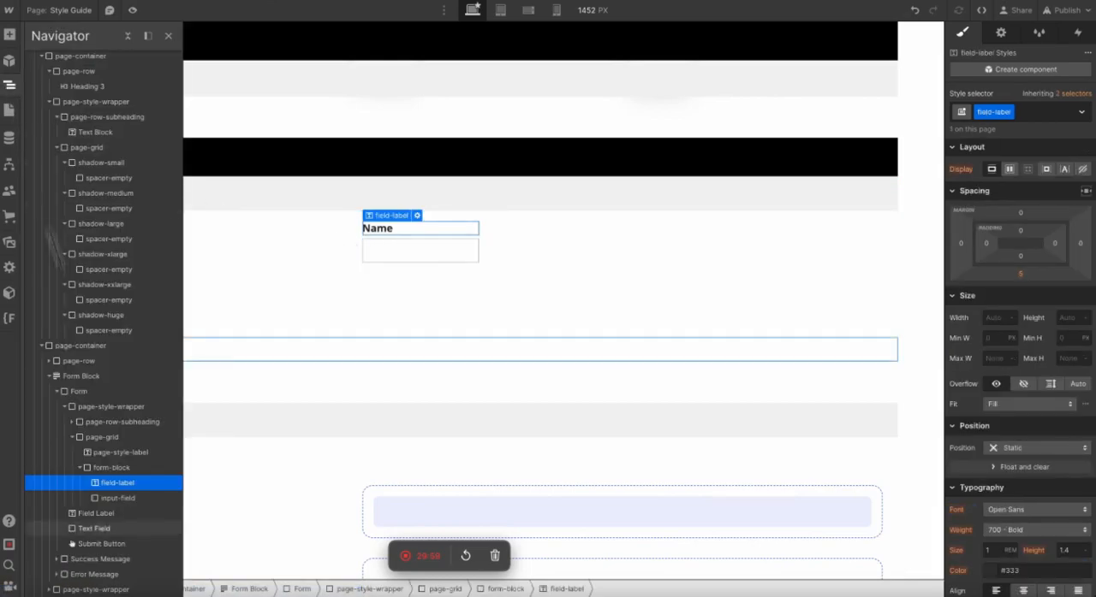
{"action": "left_click", "coordinate": [73, 378]}
{"action": "left_click", "coordinate": [318, 166]}
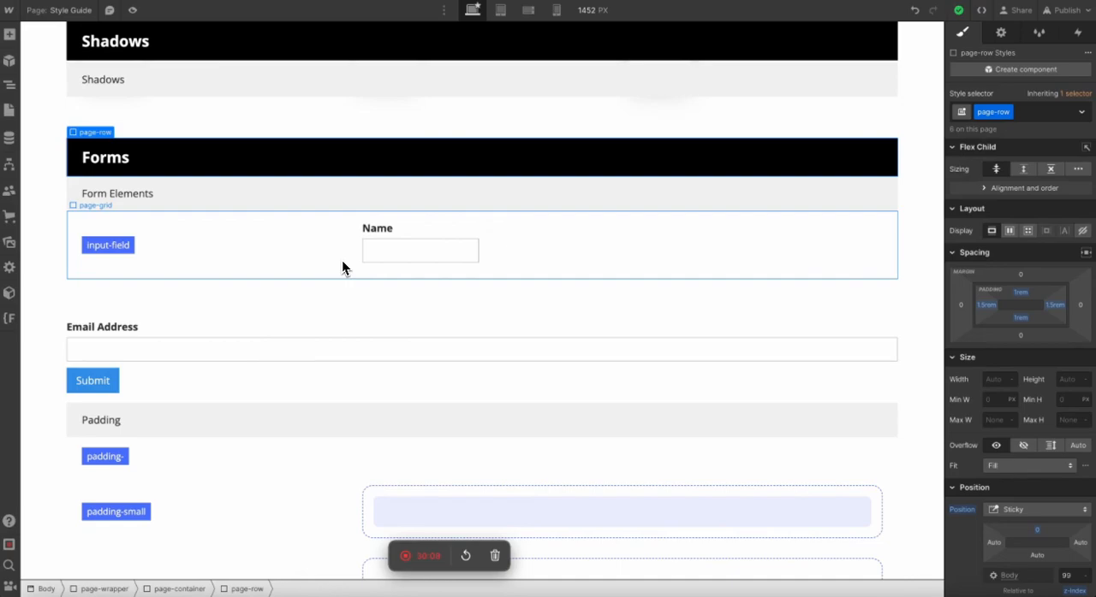
Review the form elements in the Forms section and look over the preceding Typography, Colours, Buttons, Spacing and Shadows sections.
{"action": "left_click", "coordinate": [300, 419]}
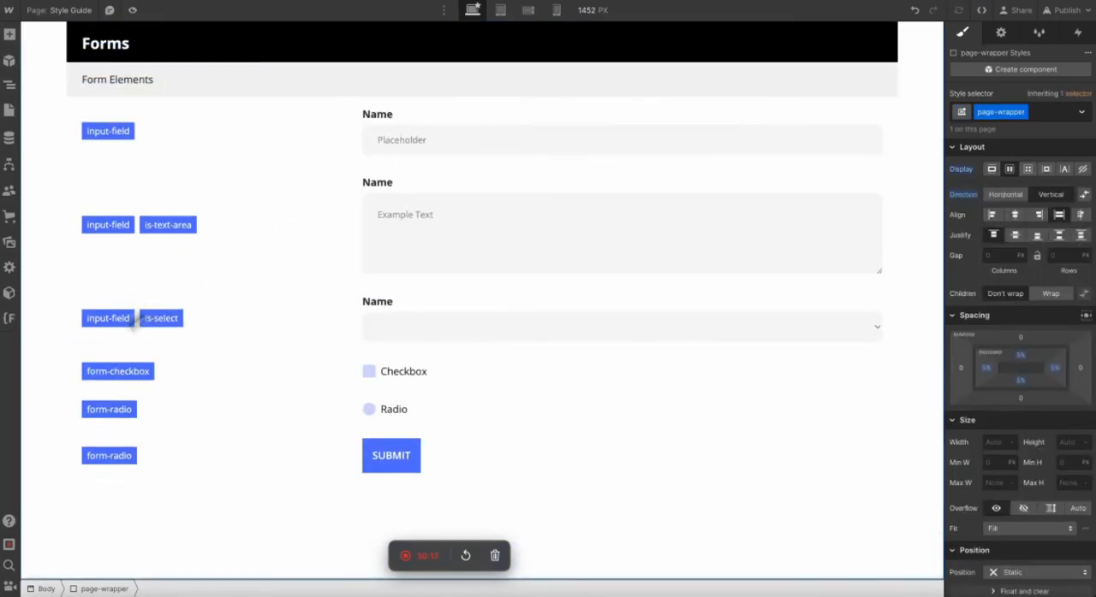
{"action": "scroll", "coordinate": [239, 184], "scroll_direction": "up", "scroll_amount": 1}
{"action": "scroll", "coordinate": [252, 191], "scroll_direction": "up", "scroll_amount": 6}
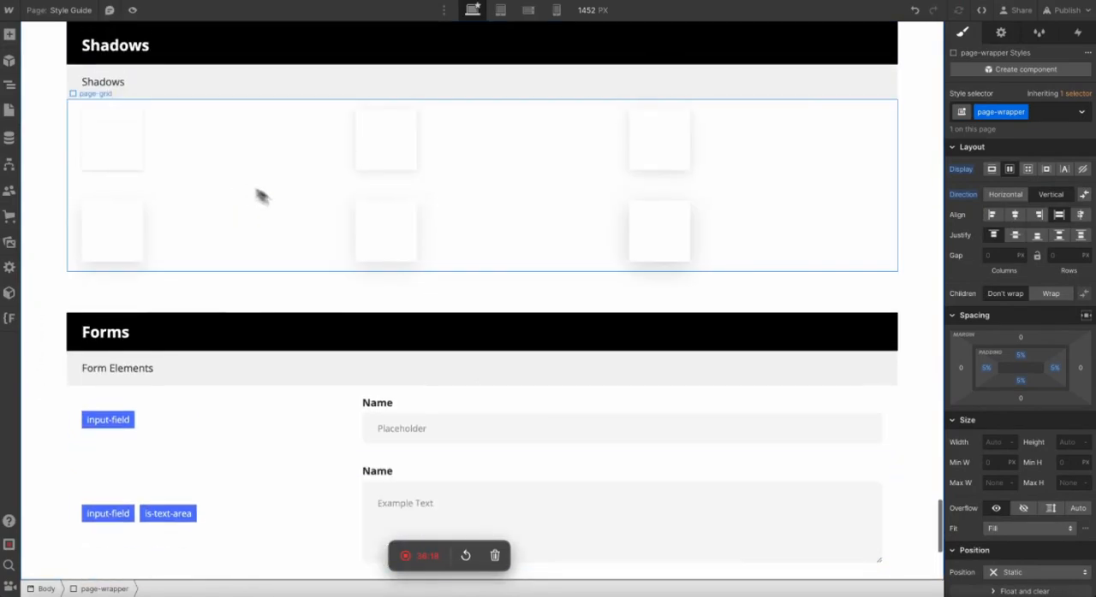
{"action": "scroll", "coordinate": [435, 297], "scroll_direction": "down", "scroll_amount": 2}
{"action": "scroll", "coordinate": [463, 311], "scroll_direction": "down", "scroll_amount": 8}
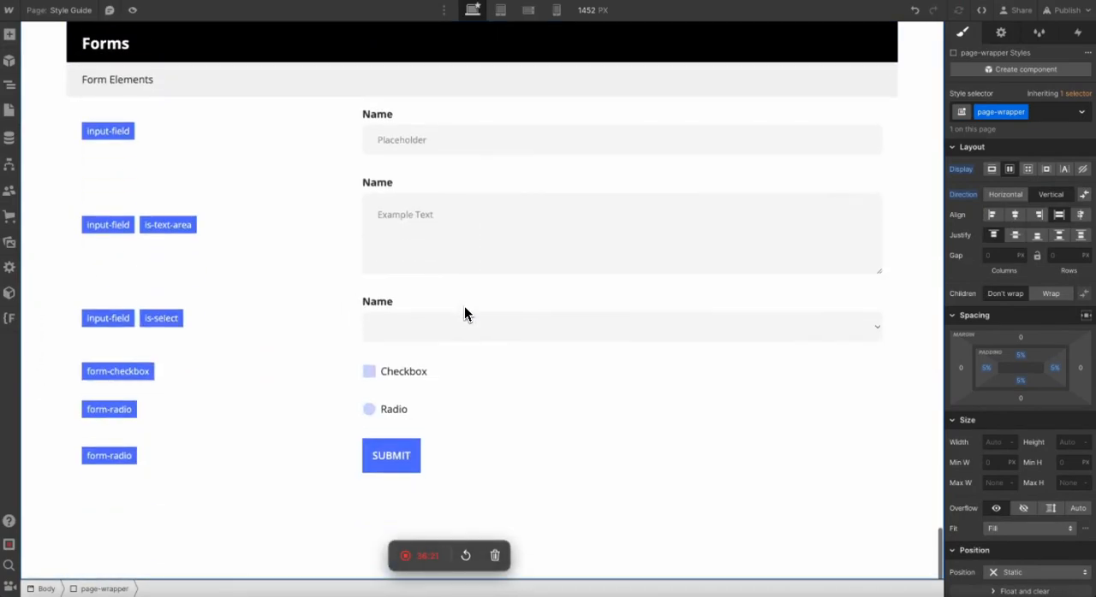
{"action": "left_click", "coordinate": [643, 515]}
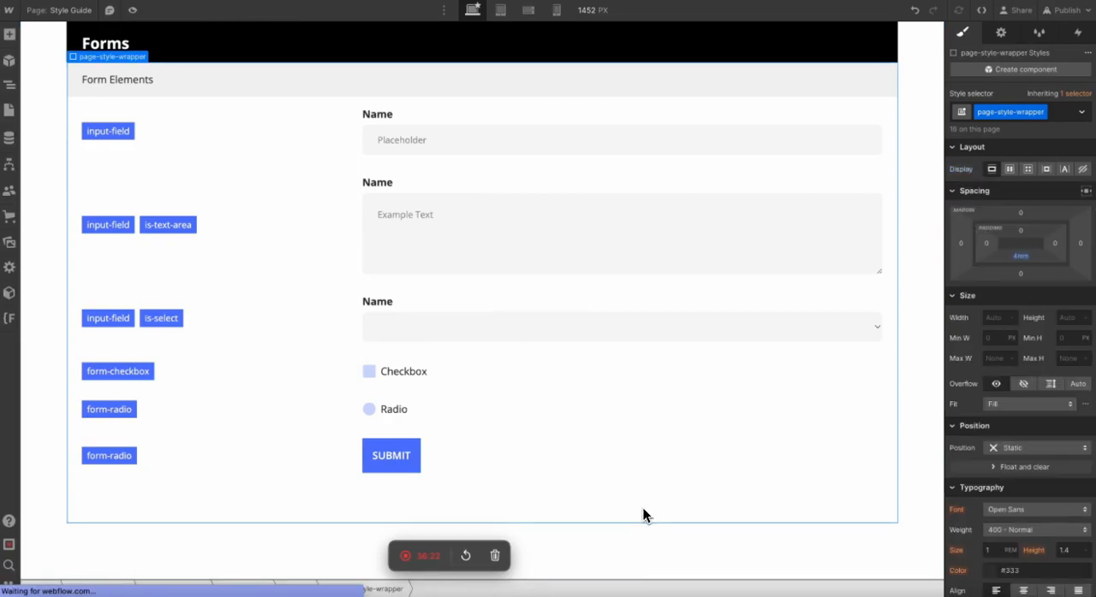
{"action": "scroll", "coordinate": [643, 515], "scroll_direction": "up", "scroll_amount": 15}
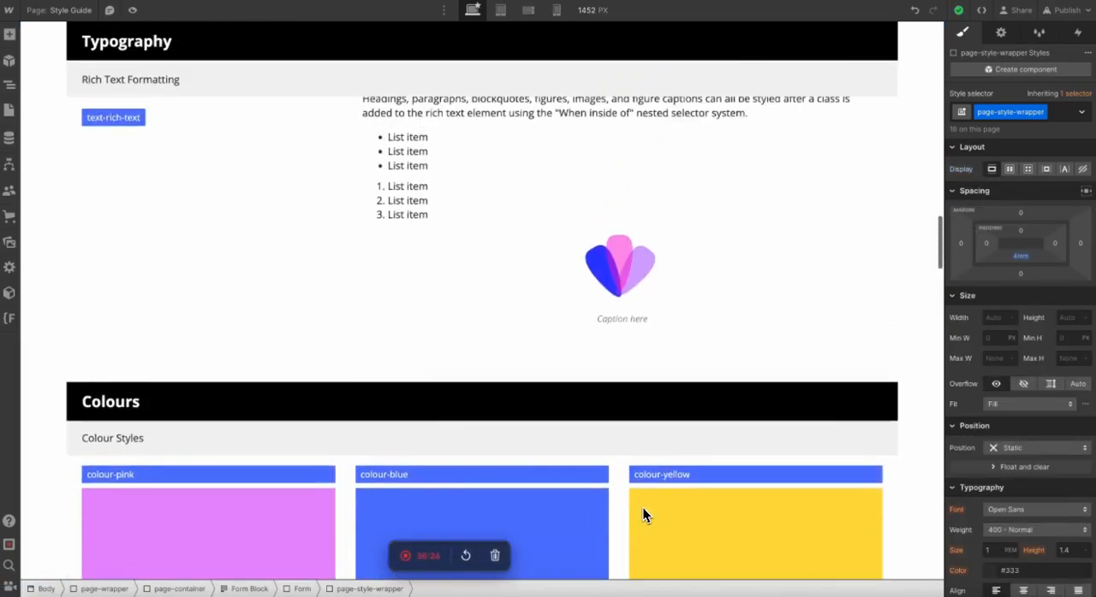
{"action": "scroll", "coordinate": [645, 514], "scroll_direction": "up", "scroll_amount": 3}
{"action": "scroll", "coordinate": [644, 515], "scroll_direction": "down", "scroll_amount": 12}
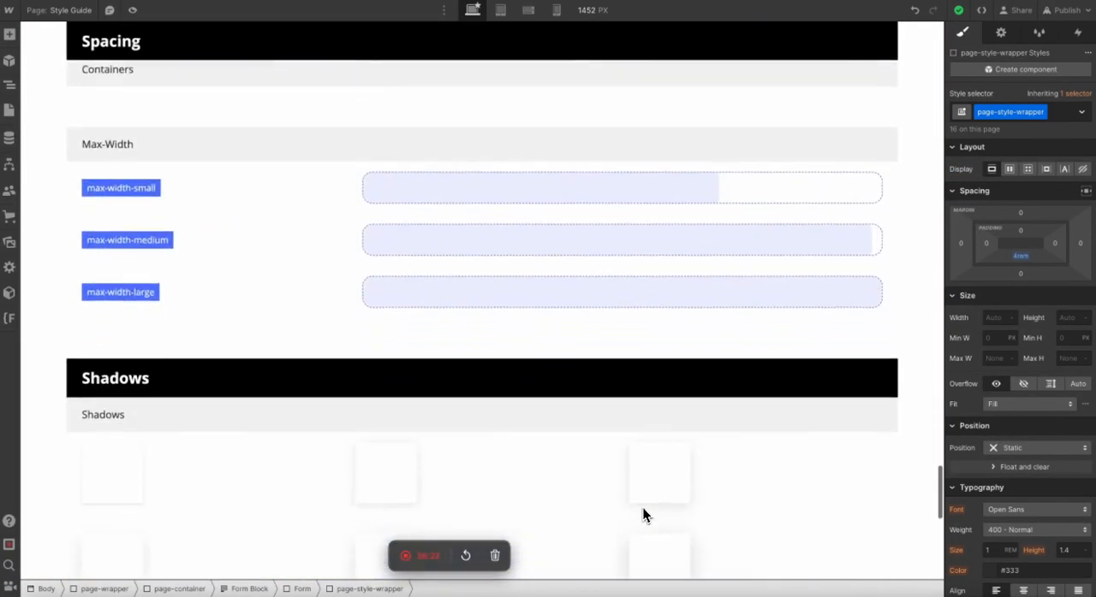
{"action": "scroll", "coordinate": [643, 514], "scroll_direction": "up", "scroll_amount": 2}
{"action": "scroll", "coordinate": [643, 515], "scroll_direction": "down", "scroll_amount": 6}
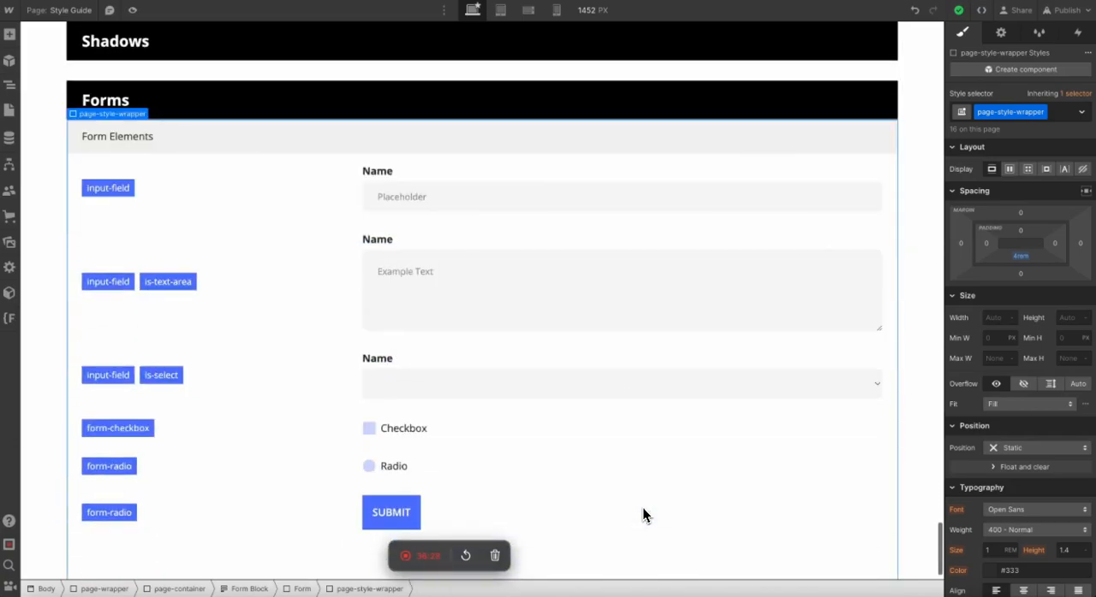
{"action": "scroll", "coordinate": [643, 515], "scroll_direction": "down", "scroll_amount": 1}
{"action": "scroll", "coordinate": [644, 514], "scroll_direction": "up", "scroll_amount": 8}
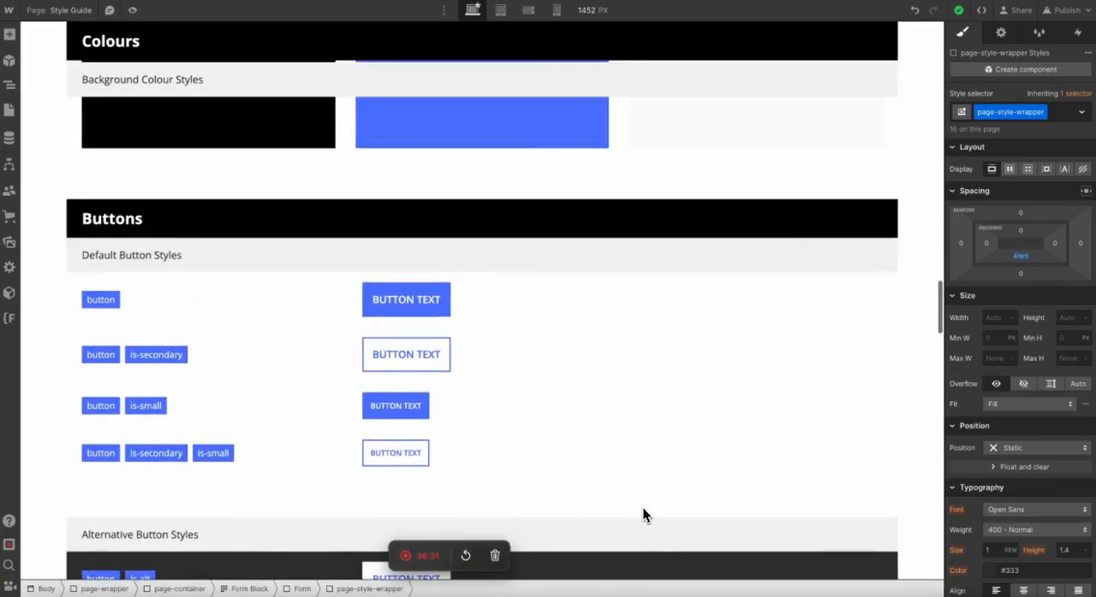
{"action": "scroll", "coordinate": [644, 514], "scroll_direction": "down", "scroll_amount": 2}
{"action": "scroll", "coordinate": [643, 514], "scroll_direction": "down", "scroll_amount": 7}
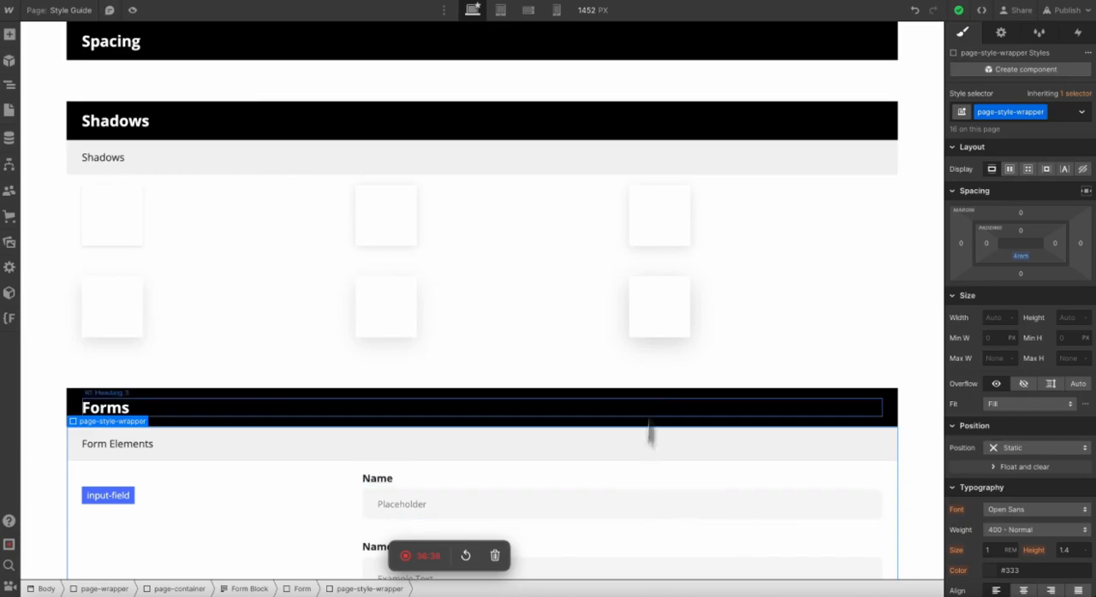
Inspect the sample boxes in the Shadows section and review the complete style guide from the Typography headings through the Forms section.
{"action": "left_click", "coordinate": [674, 237]}
{"action": "left_click", "coordinate": [670, 323]}
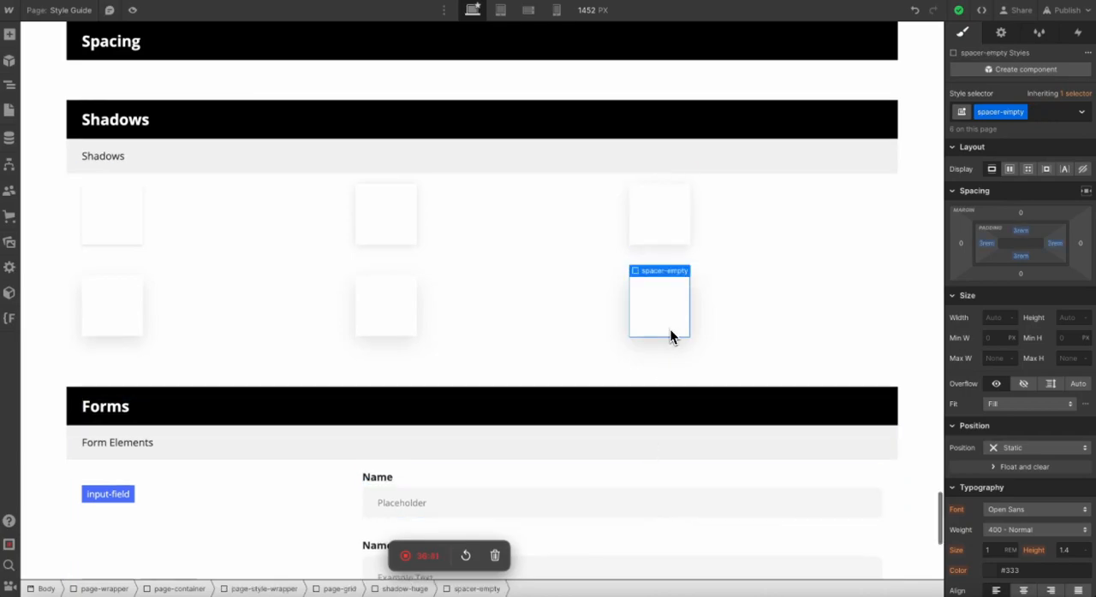
{"action": "scroll", "coordinate": [669, 329], "scroll_direction": "down", "scroll_amount": 4}
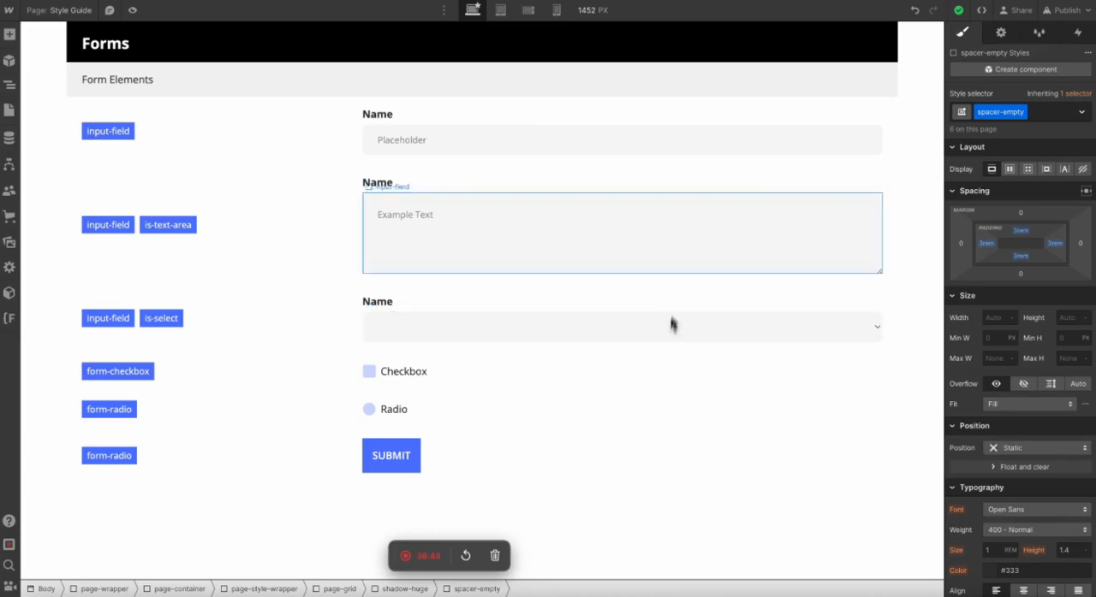
{"action": "scroll", "coordinate": [878, 164], "scroll_direction": "up", "scroll_amount": 7}
{"action": "scroll", "coordinate": [877, 169], "scroll_direction": "down", "scroll_amount": 4}
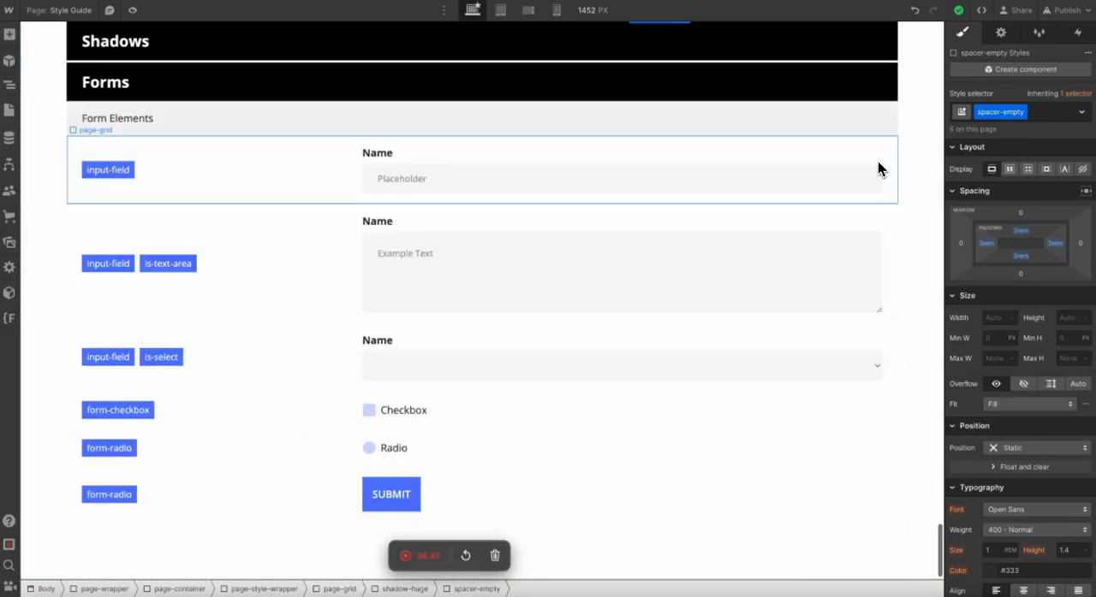
{"action": "scroll", "coordinate": [878, 169], "scroll_direction": "up", "scroll_amount": 12}
{"action": "scroll", "coordinate": [877, 169], "scroll_direction": "up", "scroll_amount": 15}
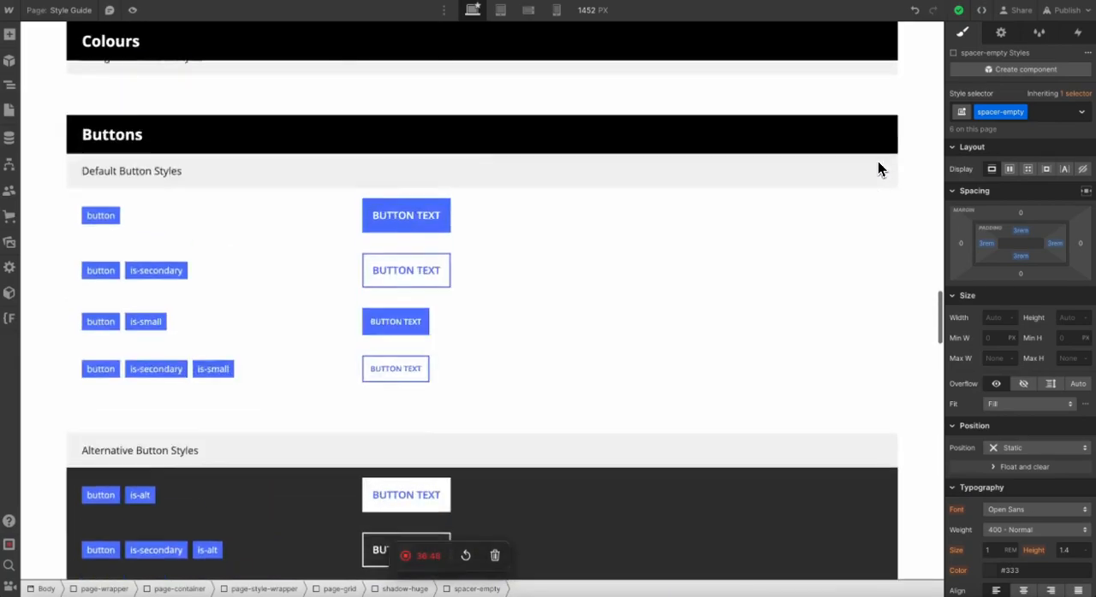
{"action": "scroll", "coordinate": [877, 169], "scroll_direction": "up", "scroll_amount": 10}
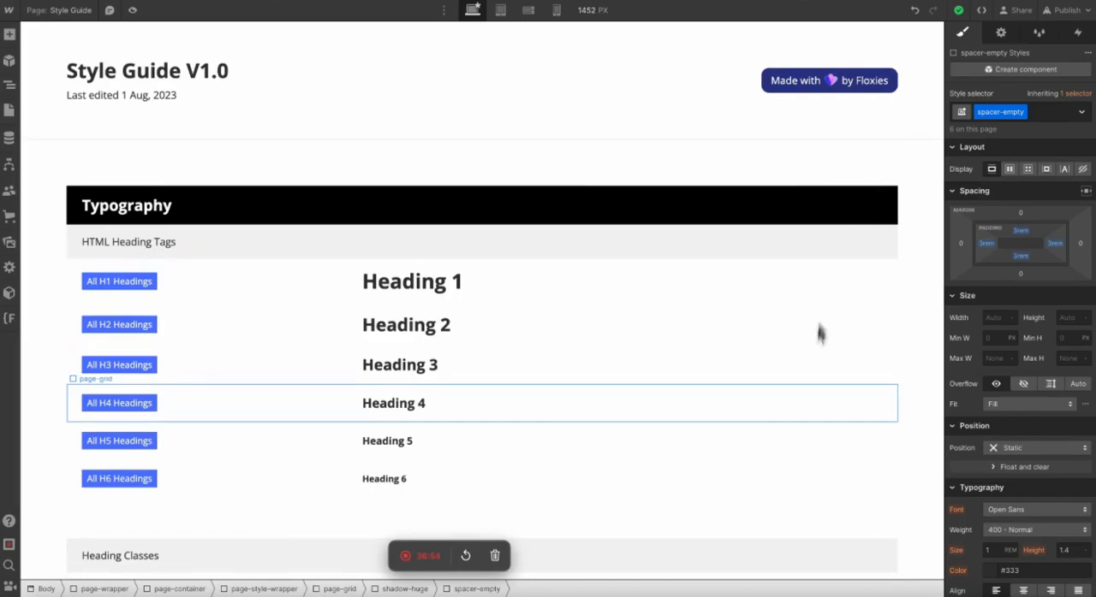
{"action": "scroll", "coordinate": [823, 412], "scroll_direction": "down", "scroll_amount": 10}
{"action": "scroll", "coordinate": [823, 407], "scroll_direction": "down", "scroll_amount": 15}
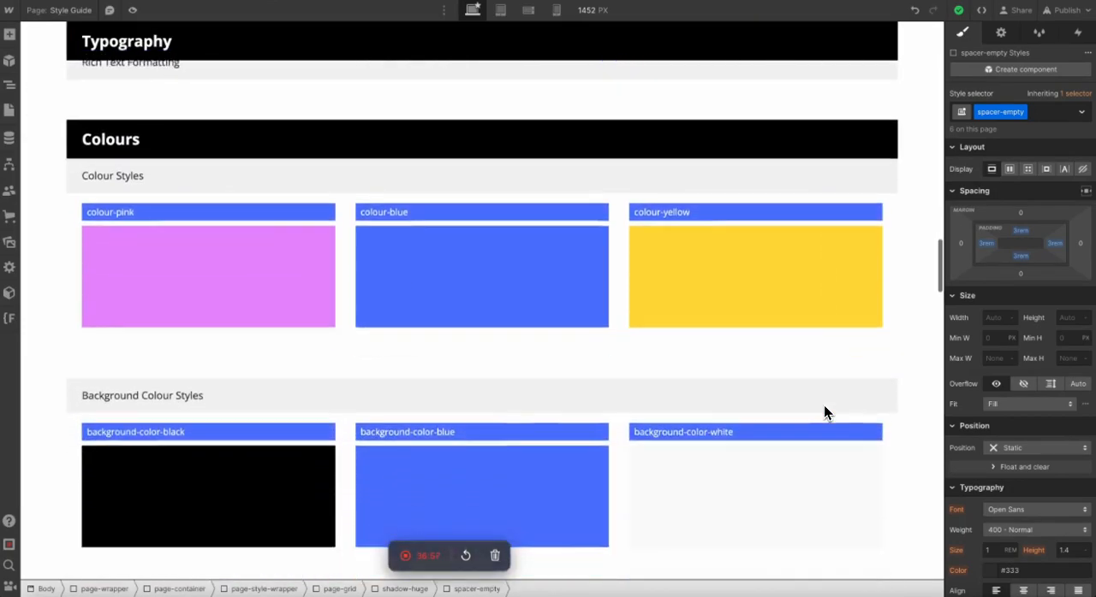
{"action": "scroll", "coordinate": [824, 407], "scroll_direction": "down", "scroll_amount": 5}
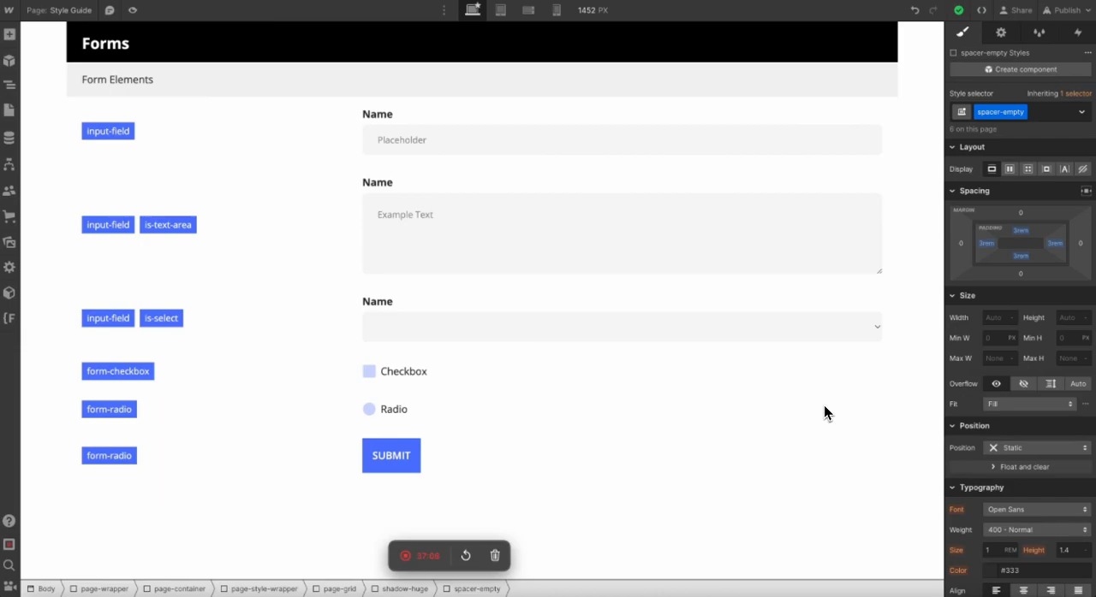
{"action": "scroll", "coordinate": [824, 405], "scroll_direction": "up", "scroll_amount": 20}
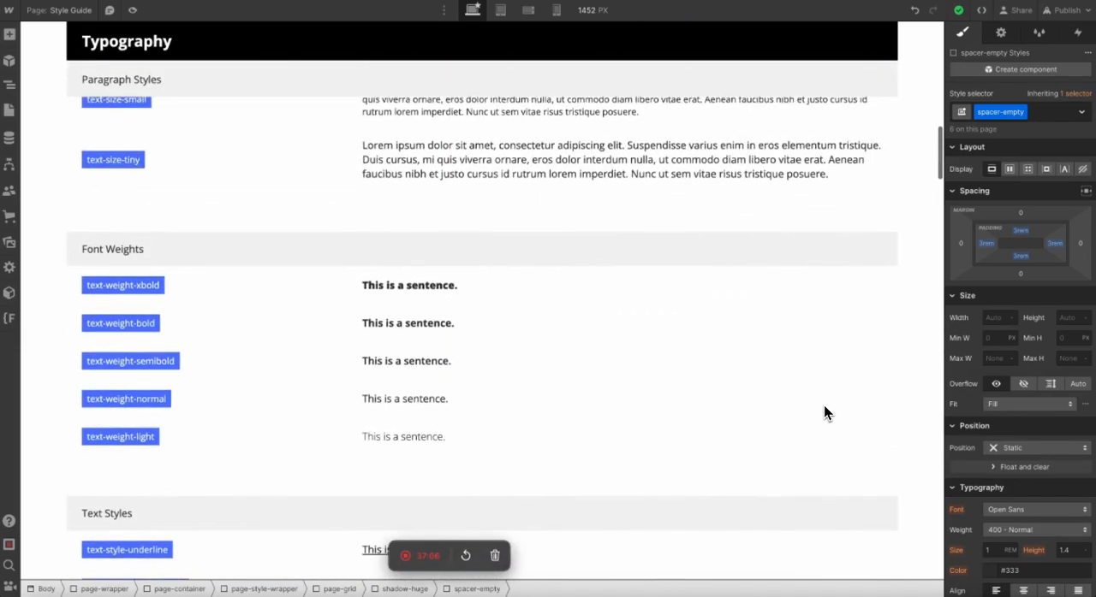
{"action": "scroll", "coordinate": [824, 405], "scroll_direction": "up", "scroll_amount": 8}
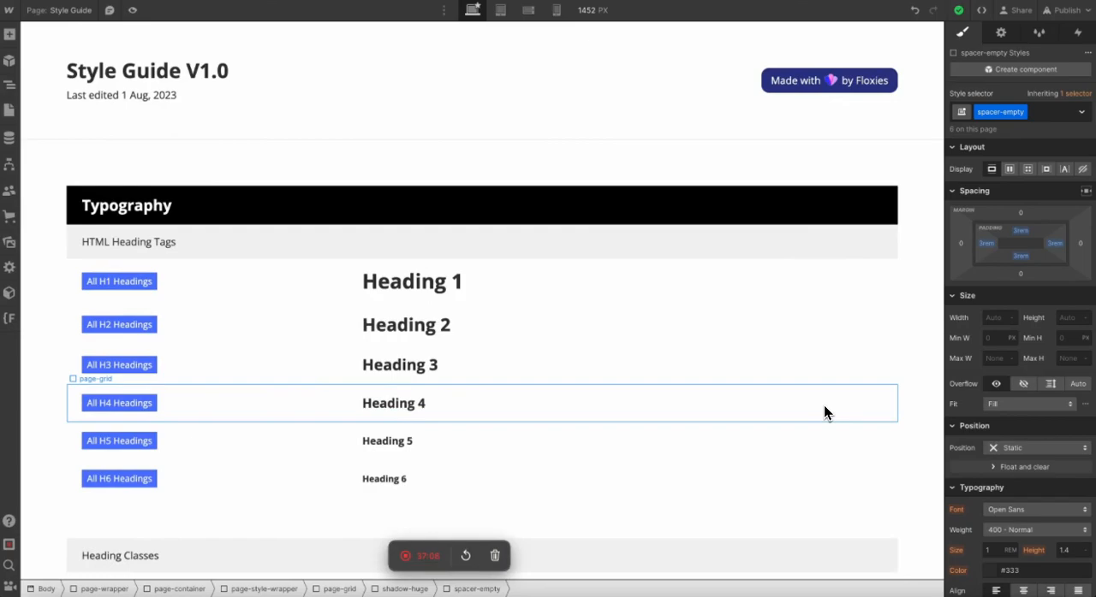
{"action": "scroll", "coordinate": [823, 406], "scroll_direction": "down", "scroll_amount": 15}
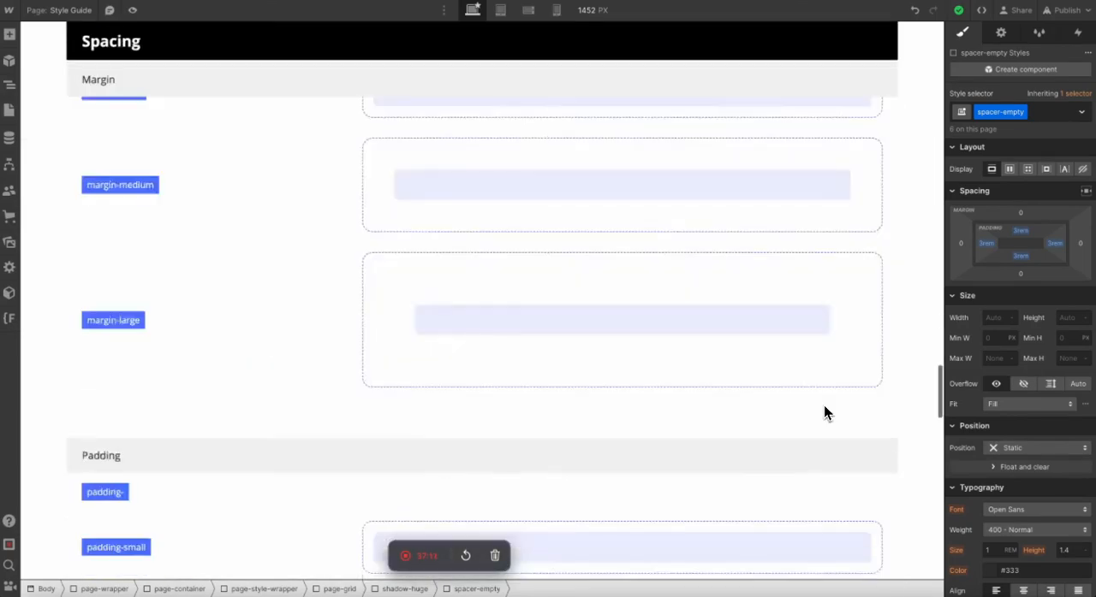
{"action": "scroll", "coordinate": [825, 406], "scroll_direction": "down", "scroll_amount": 10}
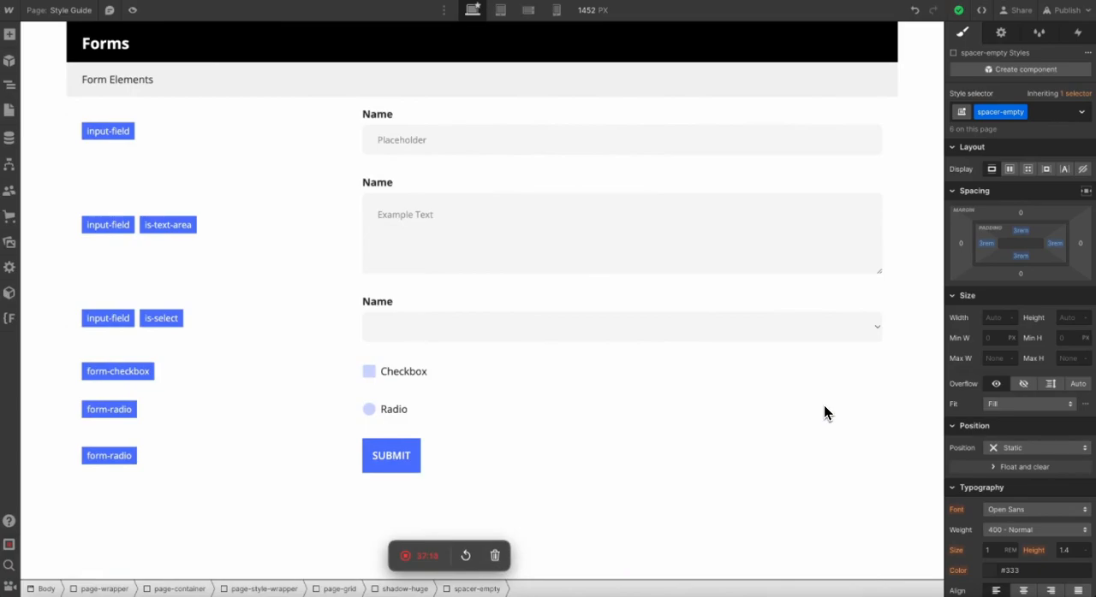
{"action": "scroll", "coordinate": [775, 100], "scroll_direction": "up", "scroll_amount": 20}
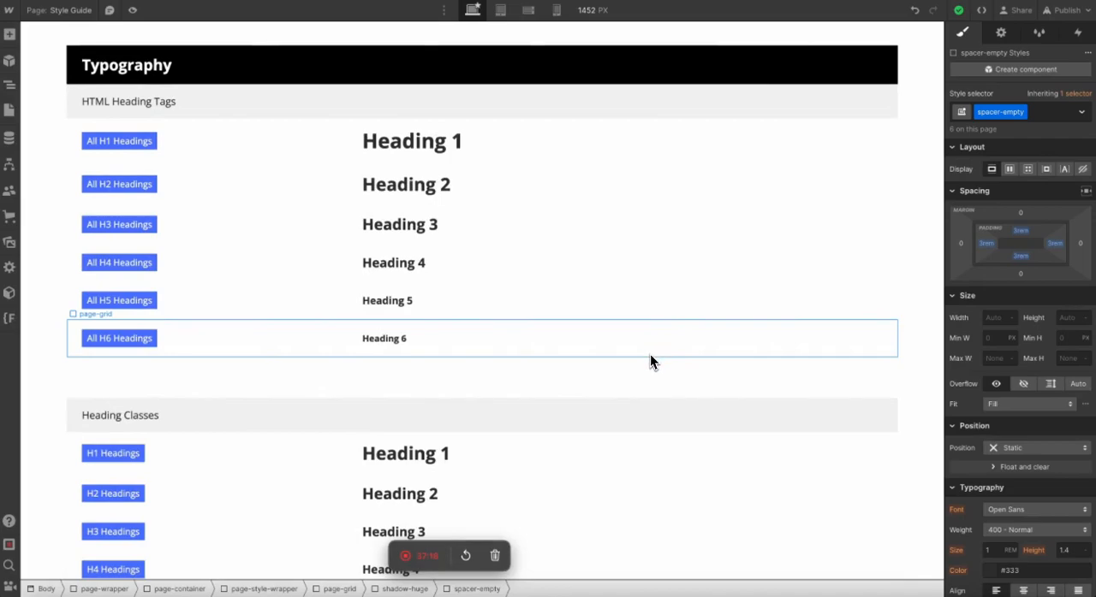